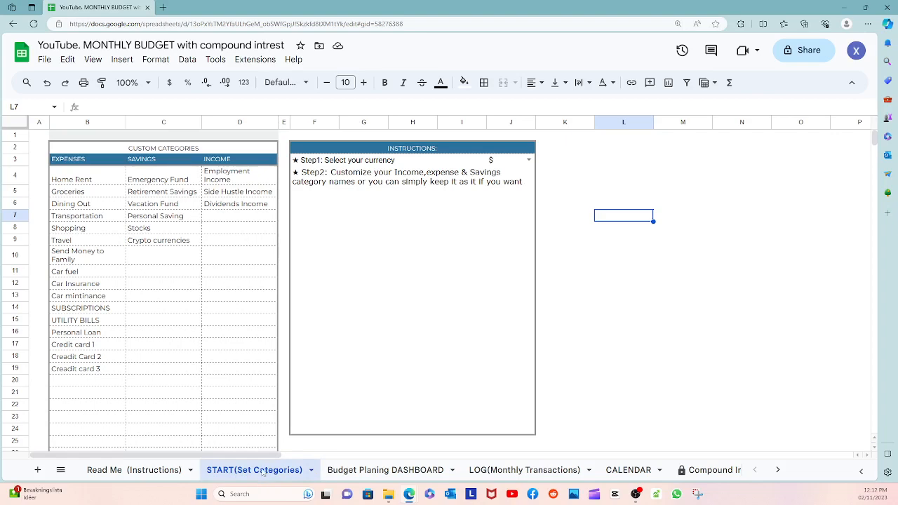
Open the Budget Planing DASHBOARD sheet and look over its income and expense tables and charts.
click(376, 473)
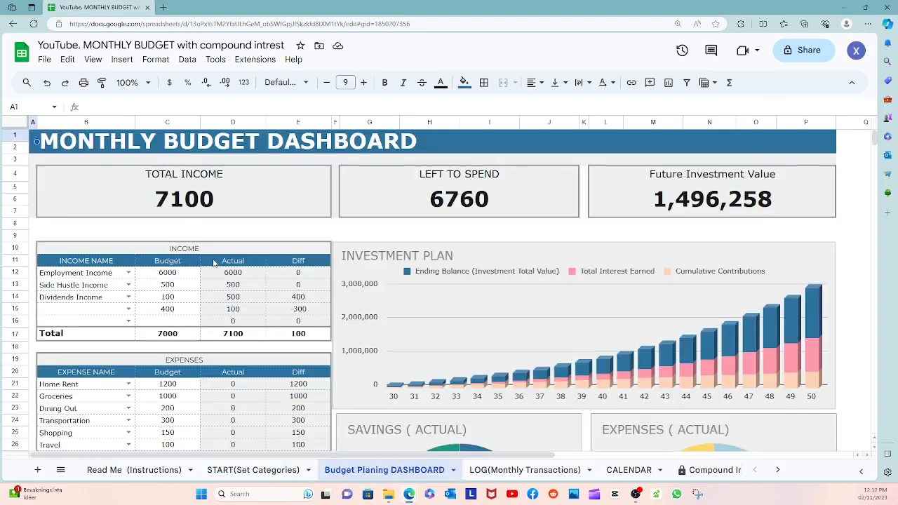
scroll(210, 284, down, 5)
scroll(214, 300, up, 4)
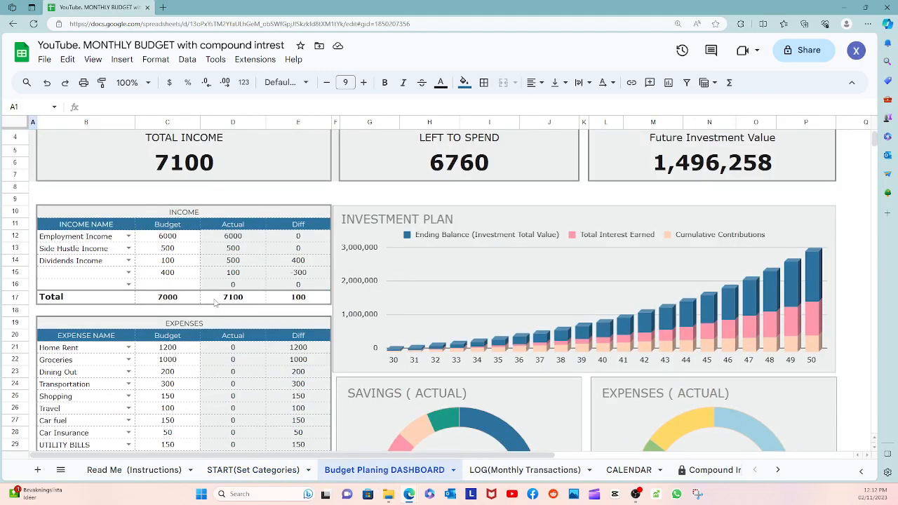
scroll(215, 301, down, 2)
scroll(217, 315, up, 4)
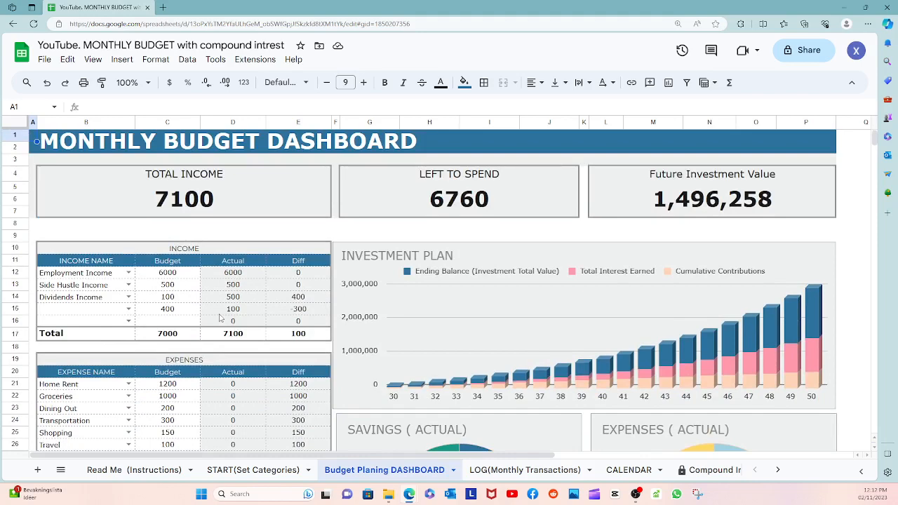
scroll(274, 308, down, 3)
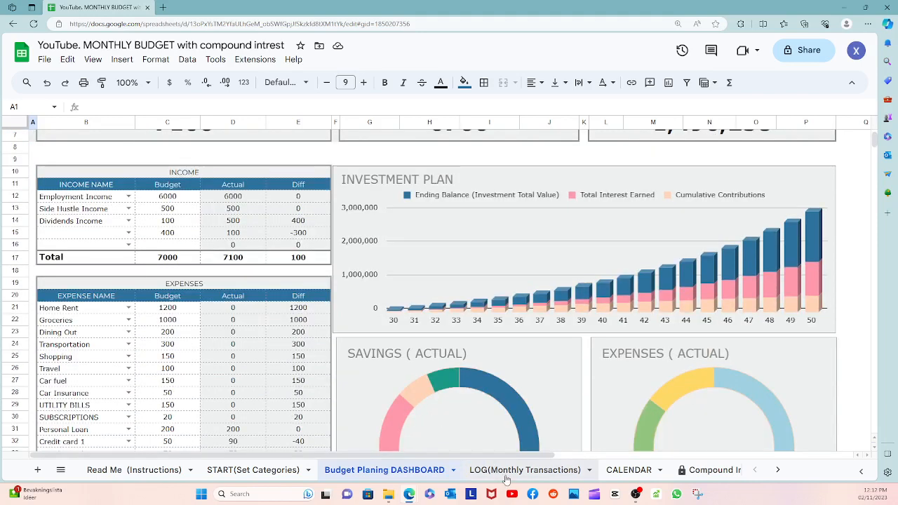
Look through the LOG(Monthly Transactions), CALENDAR and Compound Interest Calculator sheets.
click(519, 470)
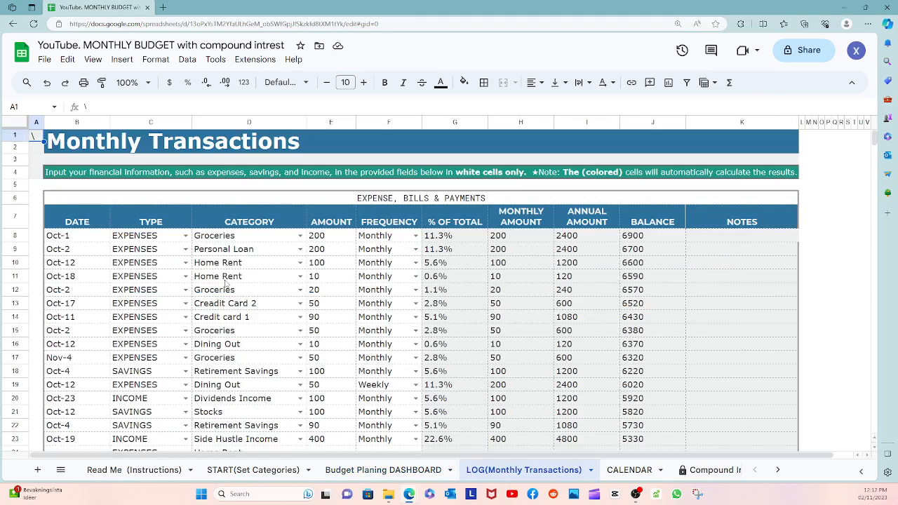
click(634, 470)
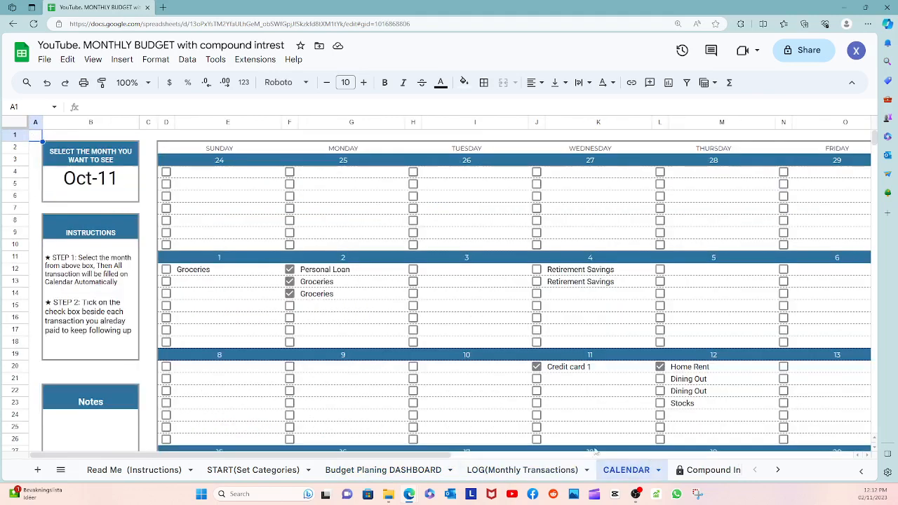
scroll(500, 460, right, 1)
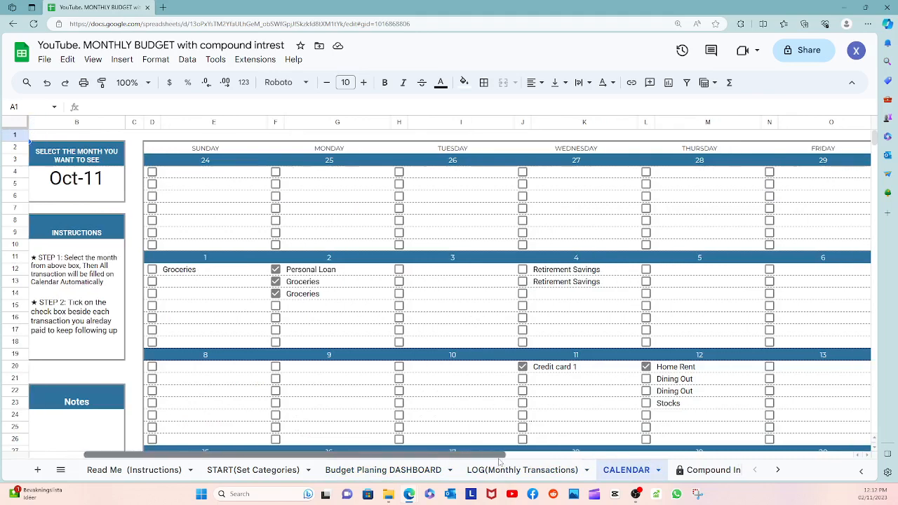
scroll(500, 460, right, 1)
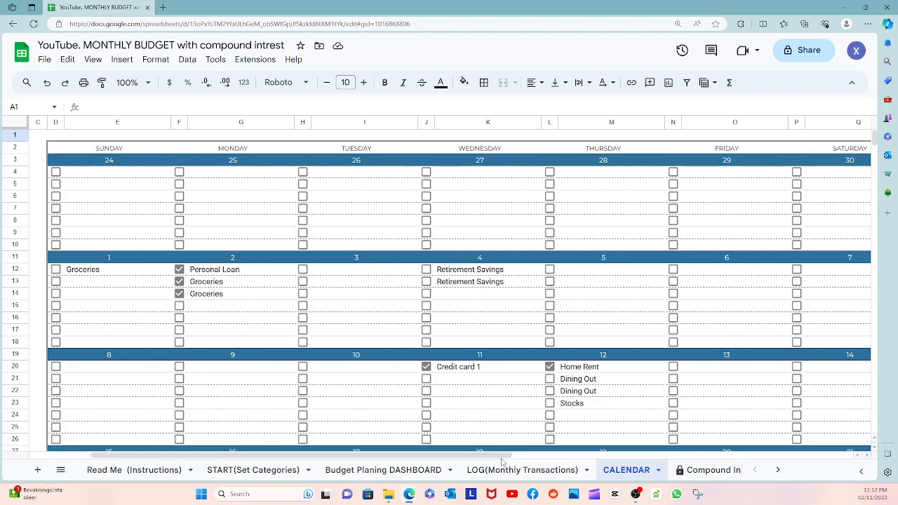
click(702, 471)
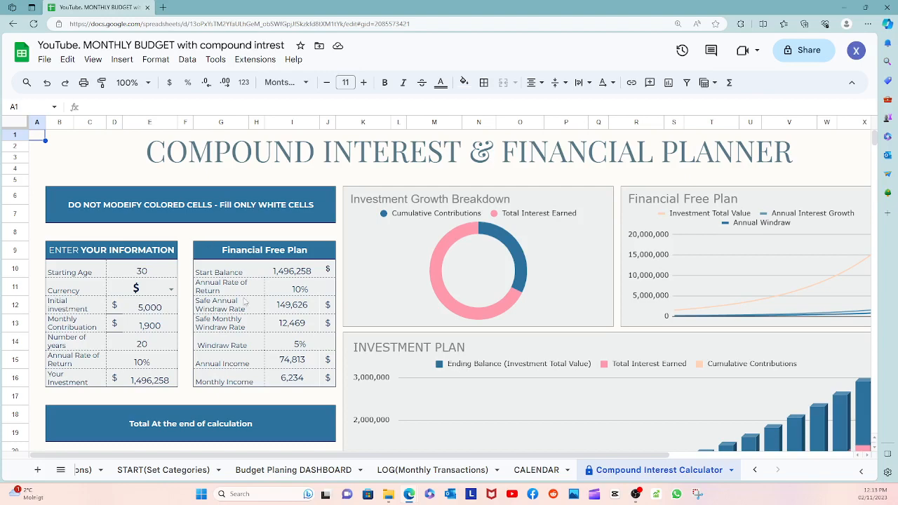
Return to the Budget Planing DASHBOARD sheet and reduce the browser zoom to 100%.
click(276, 470)
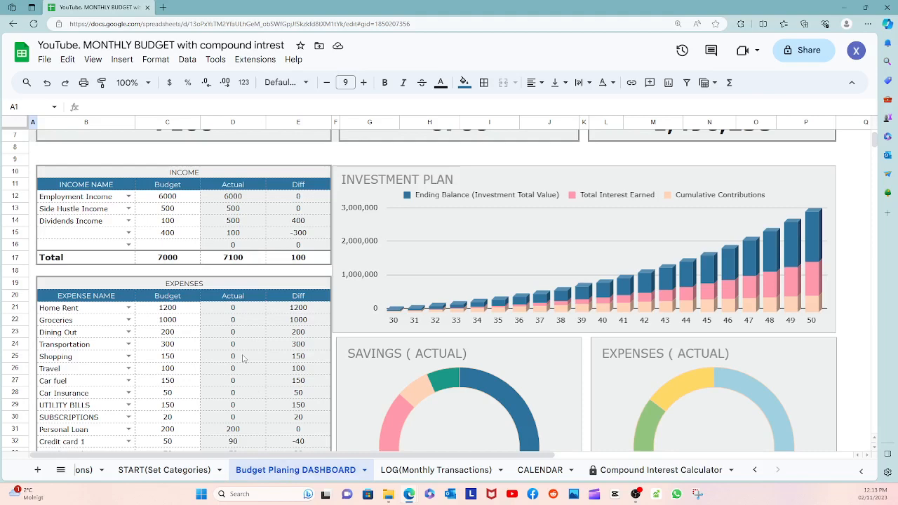
scroll(439, 223, up, 2)
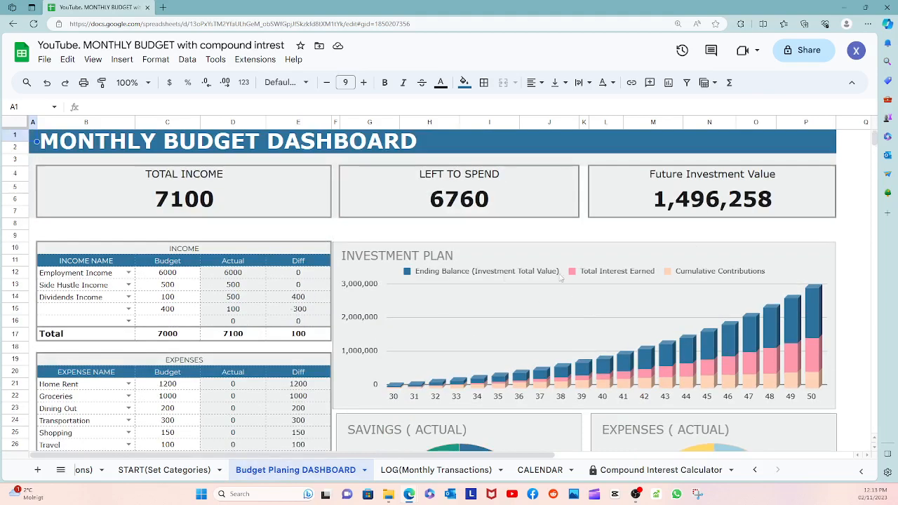
click(868, 25)
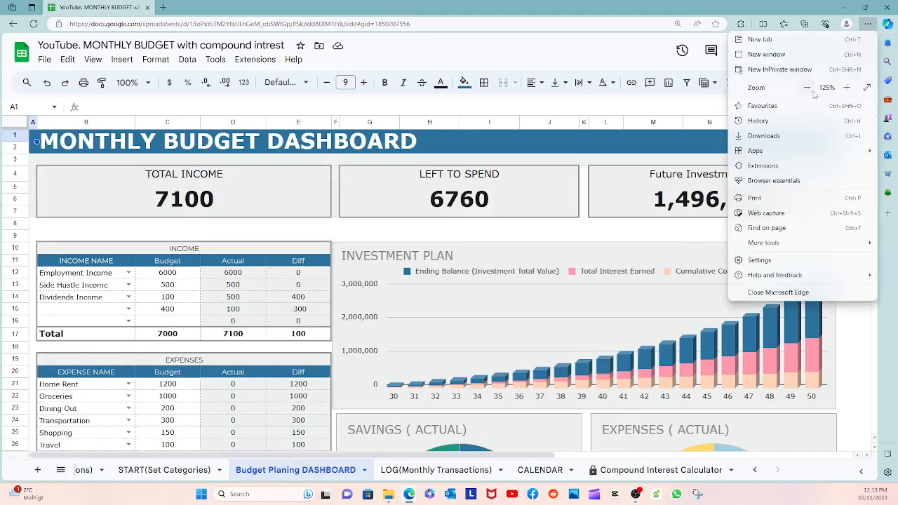
click(807, 87)
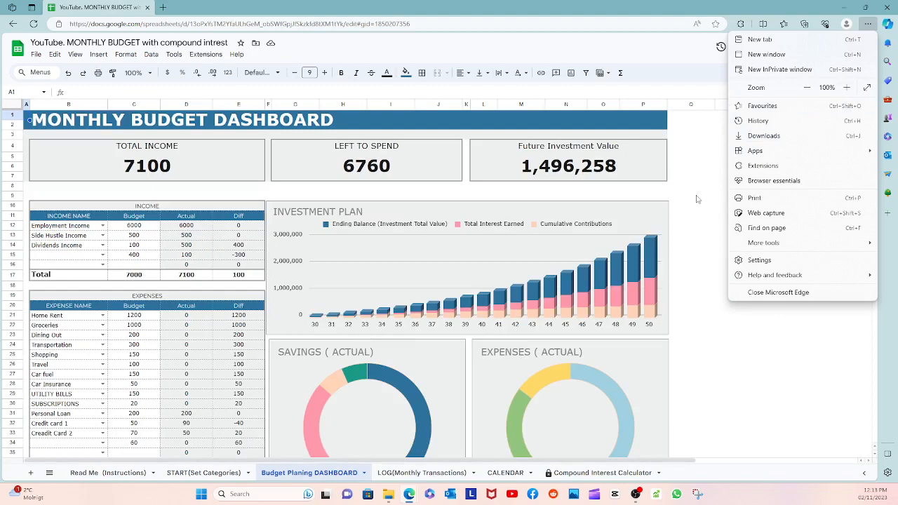
click(696, 199)
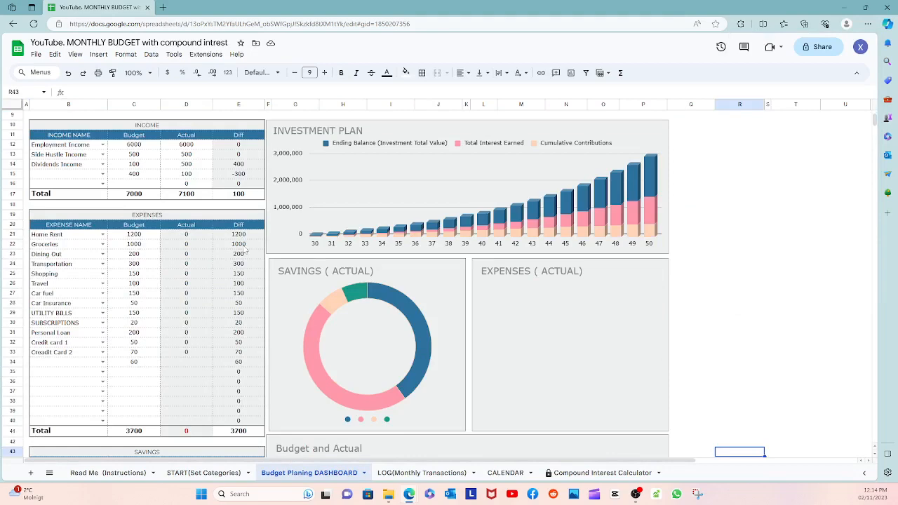
Clear the Budget amounts in C12:C15 of the INCOME table and C21:C34 of the EXPENSES table.
scroll(98, 216, up, 1)
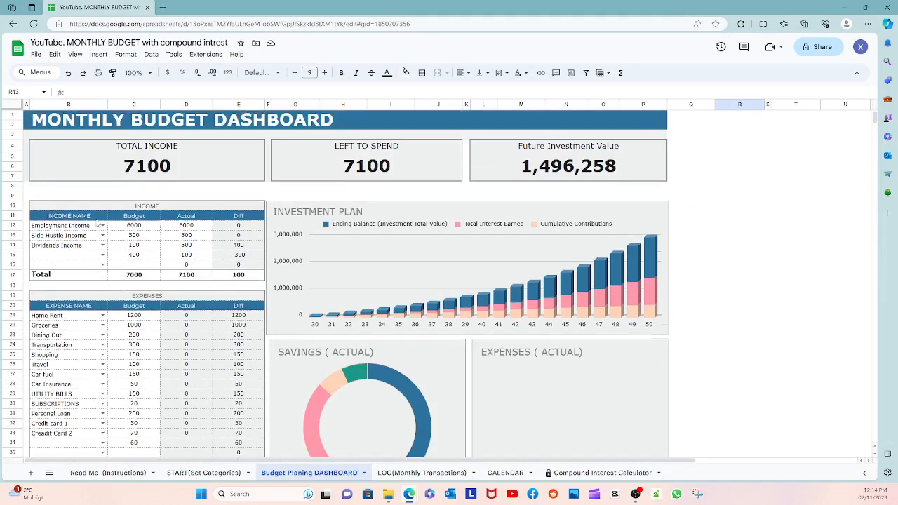
drag(152, 227, 148, 260)
key(Delete)
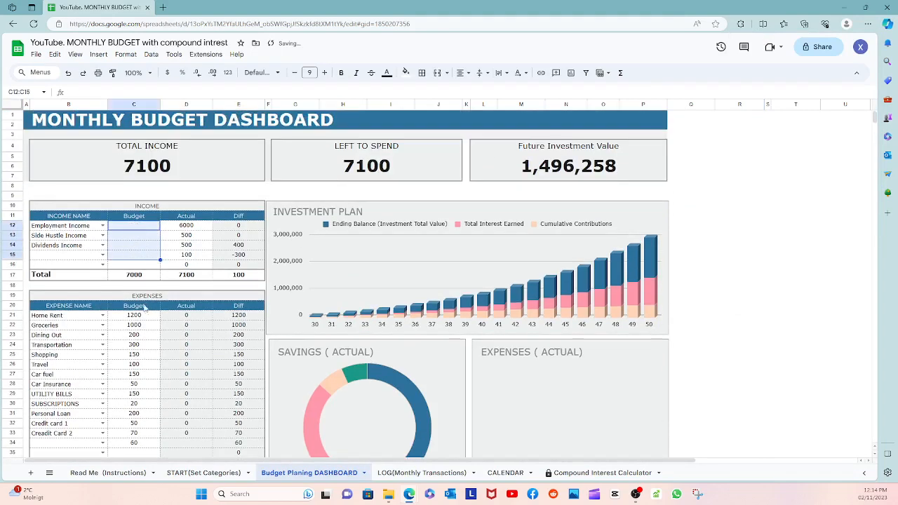
drag(146, 313, 143, 447)
key(Delete)
scroll(144, 421, down, 5)
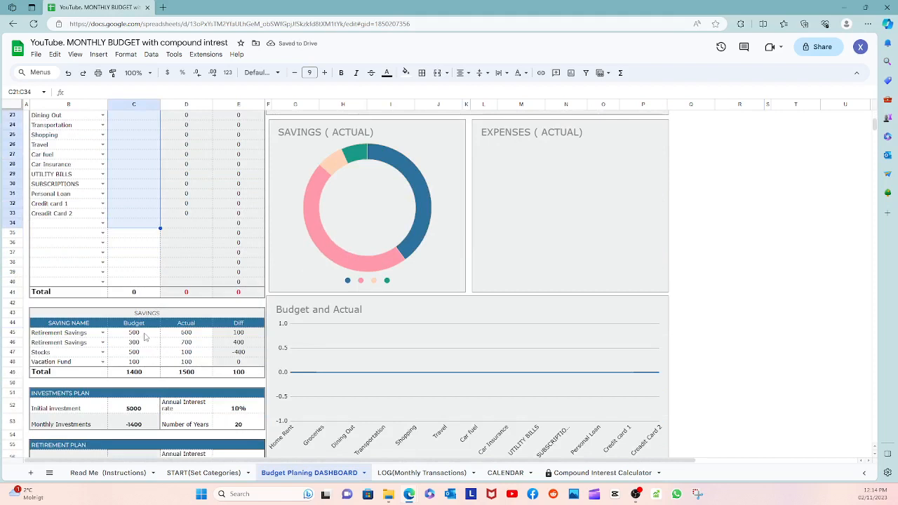
scroll(146, 337, up, 10)
click(754, 245)
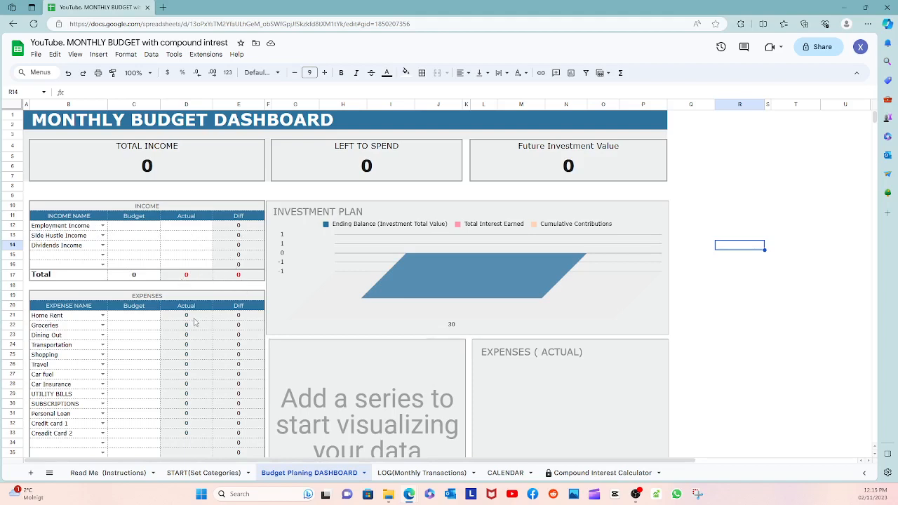
Clear the income names in the INCOME table and the expense names in B21:B33 of the EXPENSES table.
scroll(208, 293, down, 2)
scroll(207, 293, down, 6)
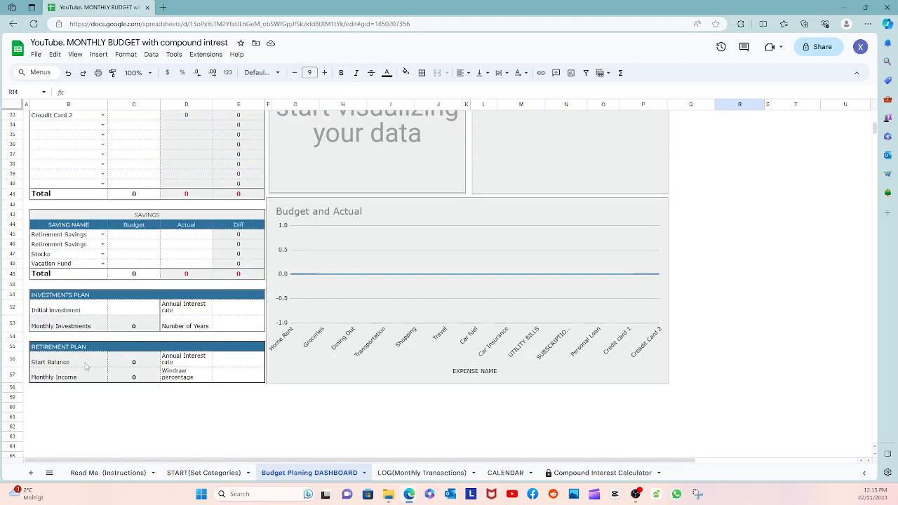
scroll(253, 280, up, 4)
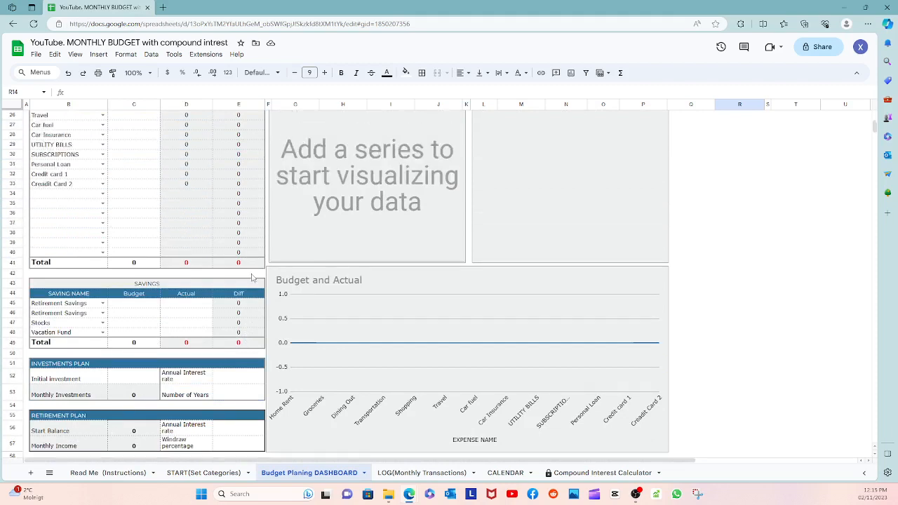
scroll(249, 289, up, 5)
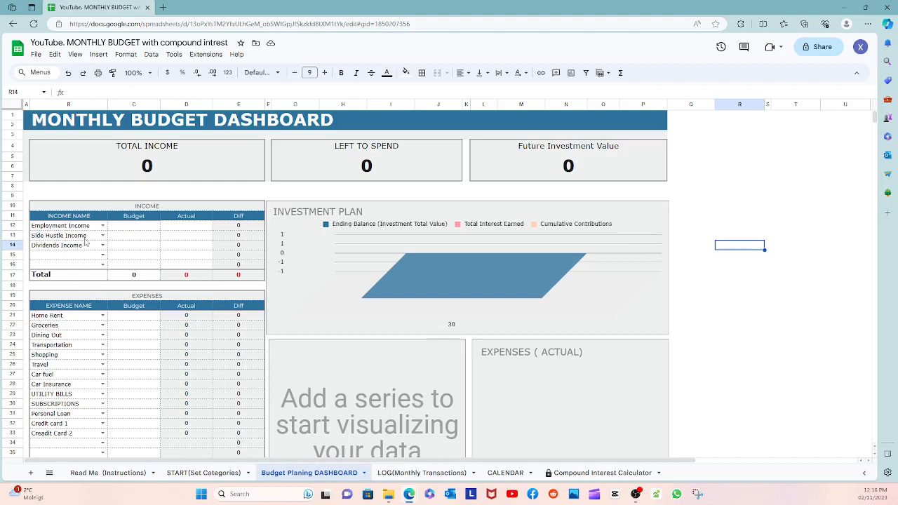
key(Up)
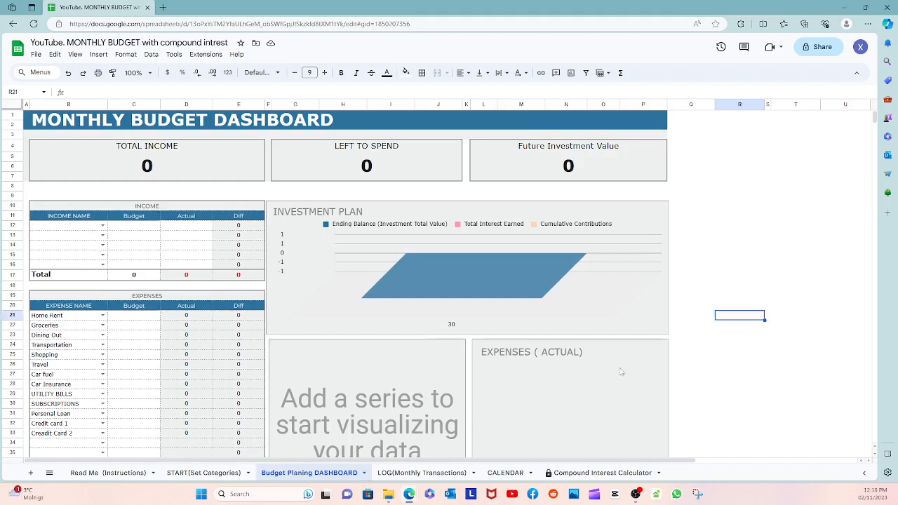
drag(88, 316, 86, 439)
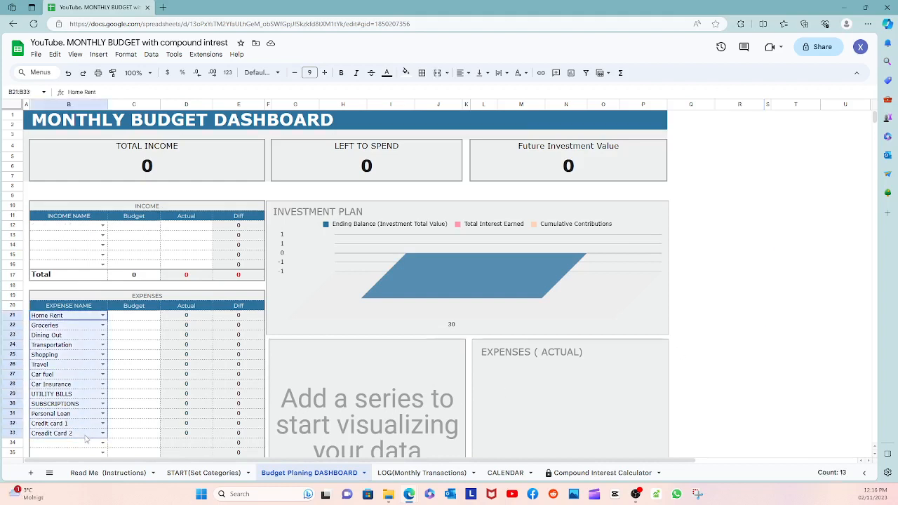
key(Delete)
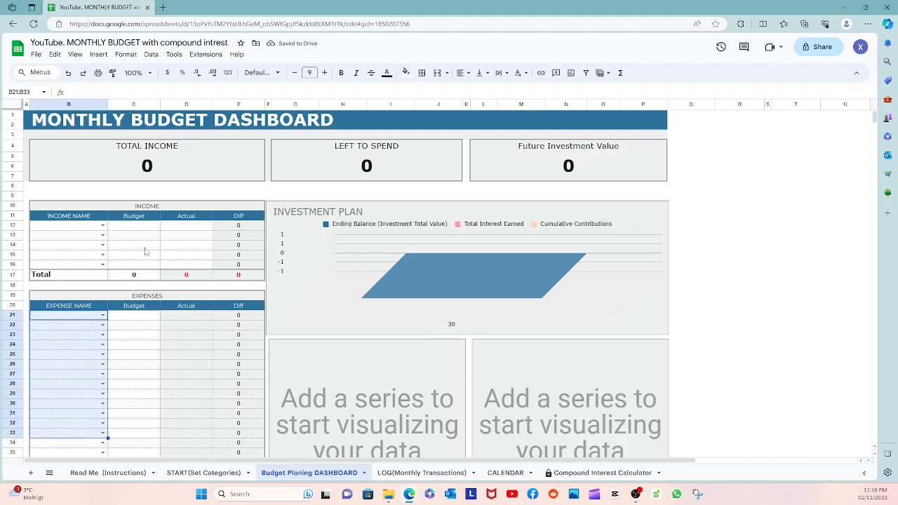
Set the first income name in the dashboard's INCOME table to Employment Income.
key(Escape)
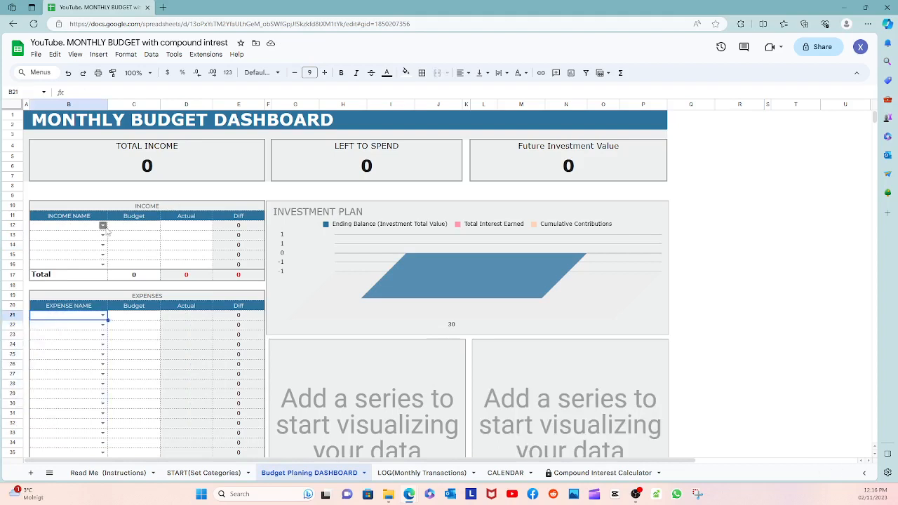
click(102, 226)
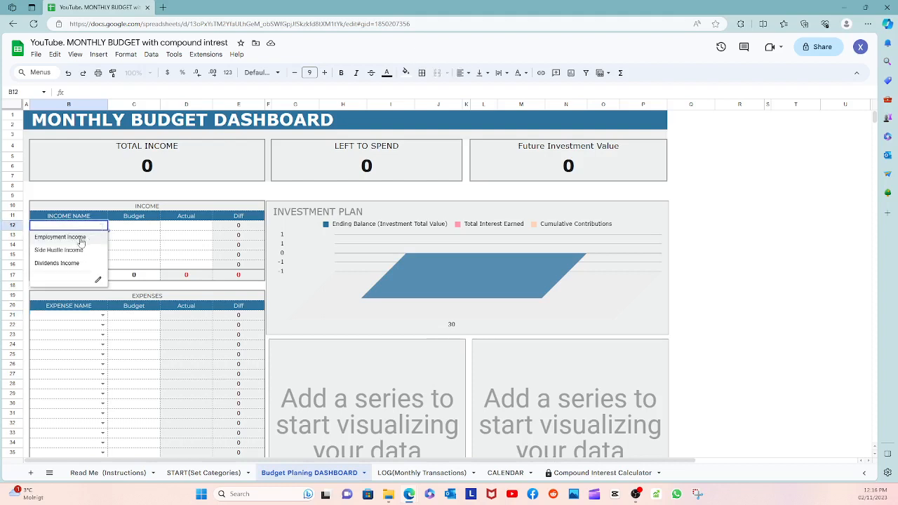
click(60, 237)
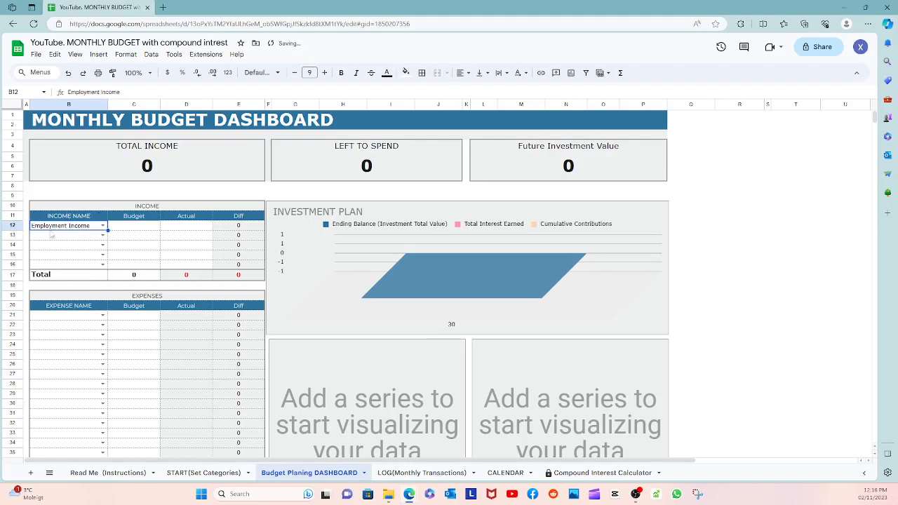
Open the START(Set Categories) sheet and review the EXPENSES category list from Home Rent to Creadit card 3.
click(205, 473)
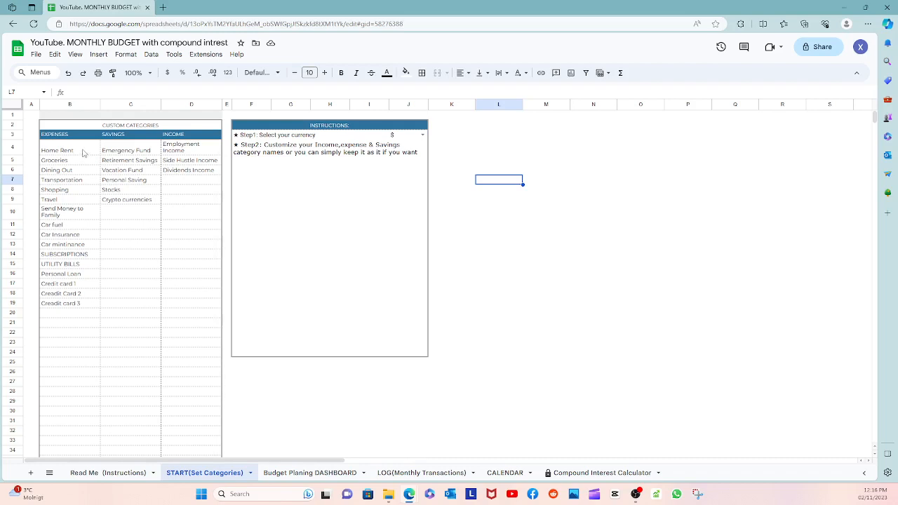
drag(82, 152, 84, 303)
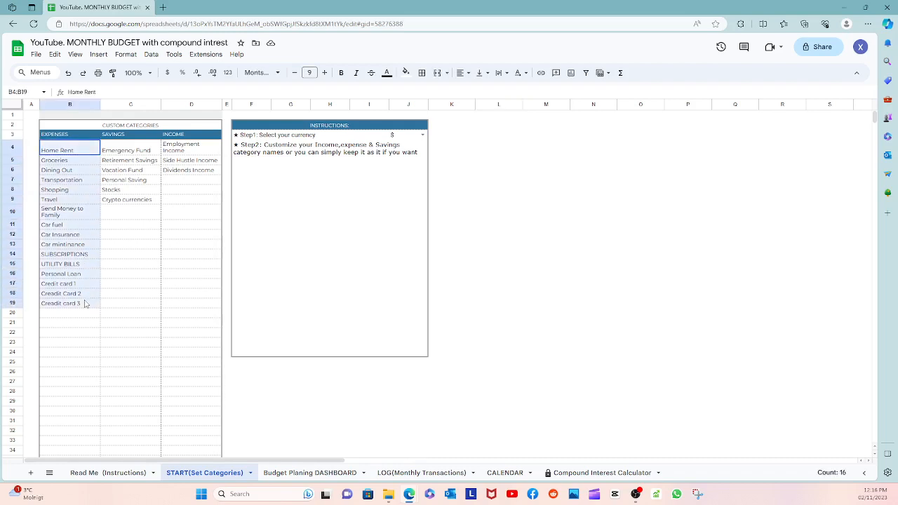
click(84, 322)
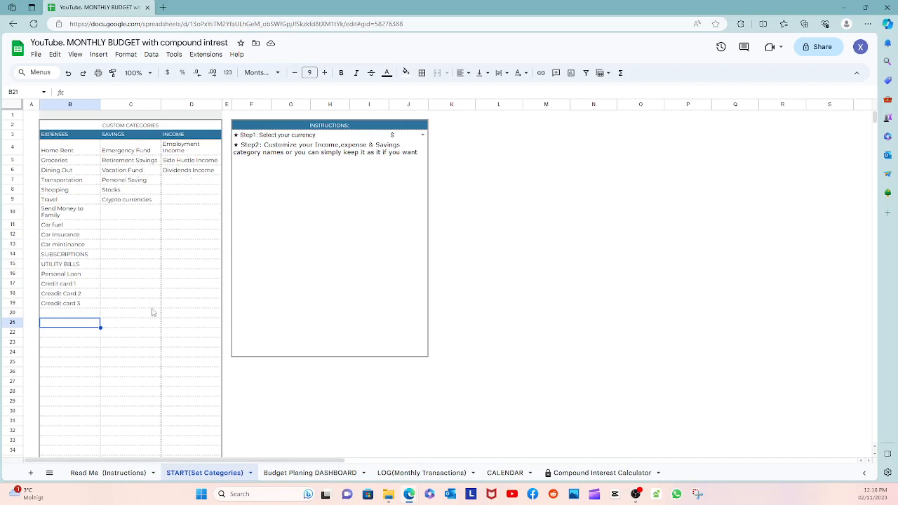
Add the categories "save 1" and "save 2" below Crypto currencies in the SAVINGS list.
click(140, 202)
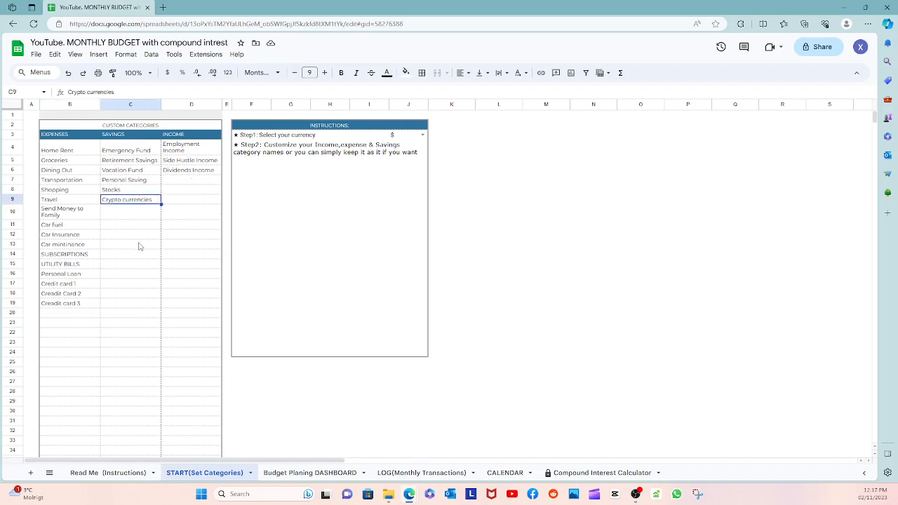
click(130, 215)
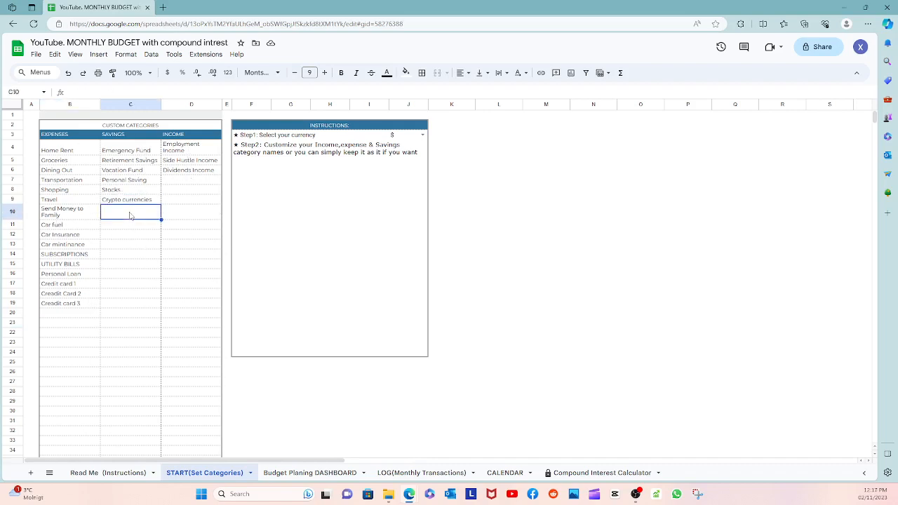
text(save 1)
key(Return)
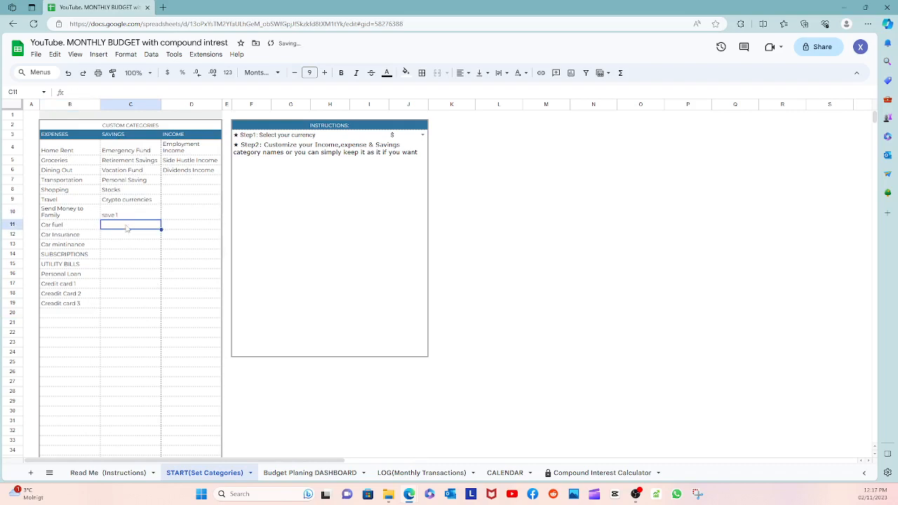
text(save 2)
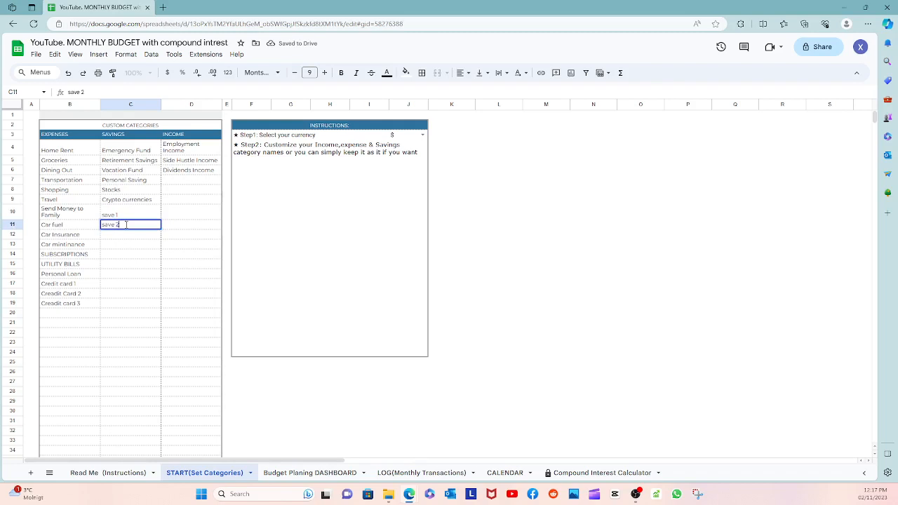
click(145, 275)
Add the category "income3" below Dividends Income in the INCOME list.
click(200, 183)
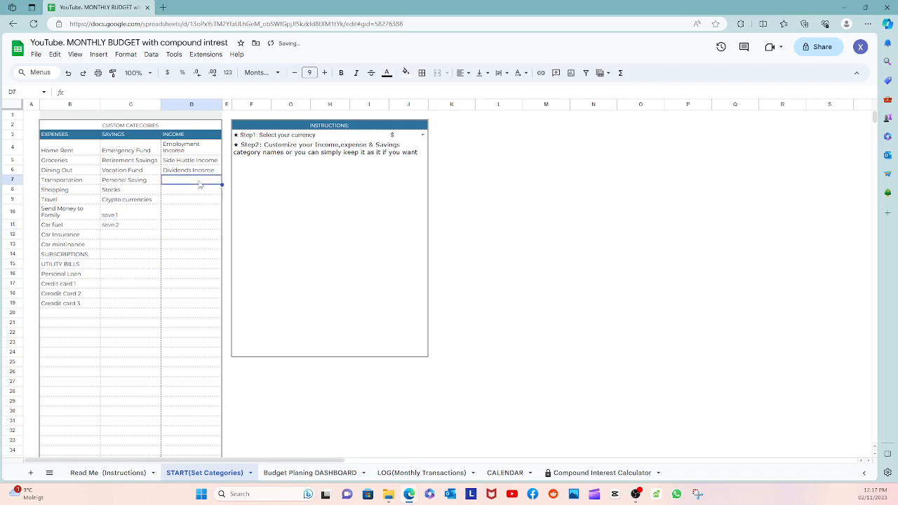
text(income3)
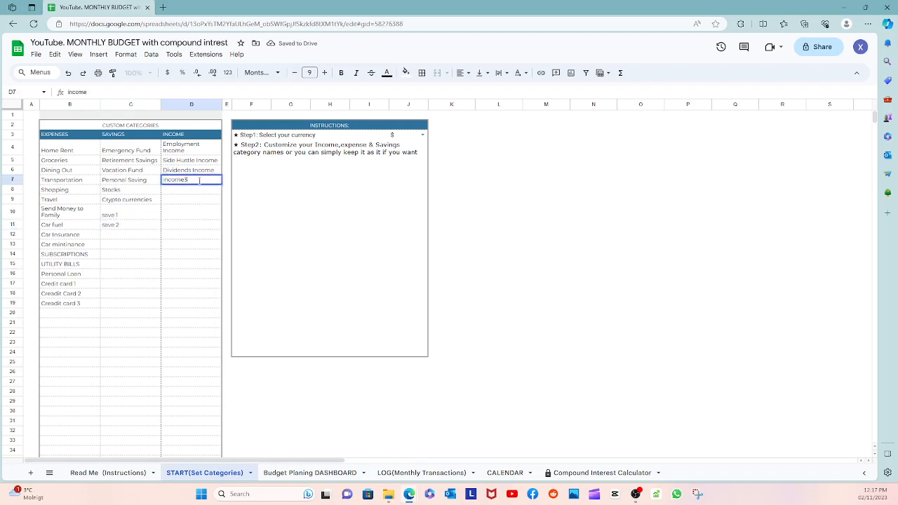
click(199, 210)
click(209, 172)
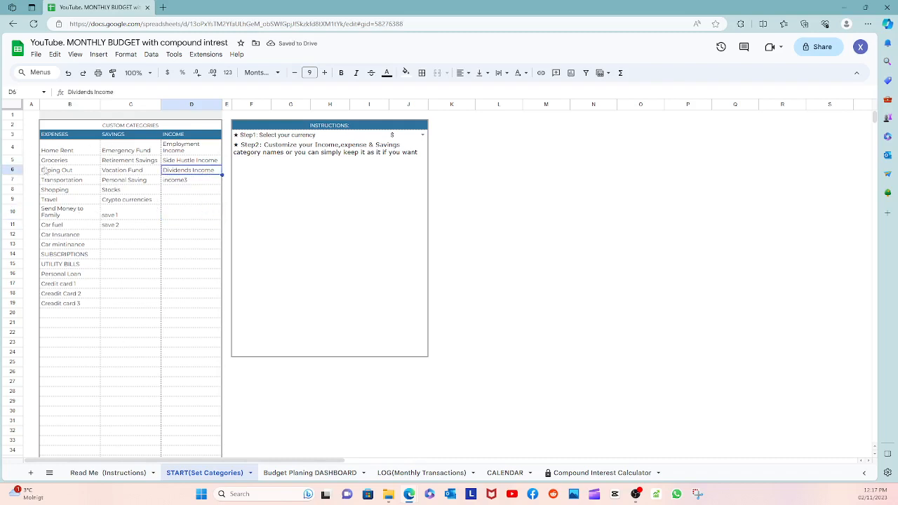
Open the Budget Planing DASHBOARD sheet and check the name choices offered in the INCOME and EXPENSES tables.
click(312, 473)
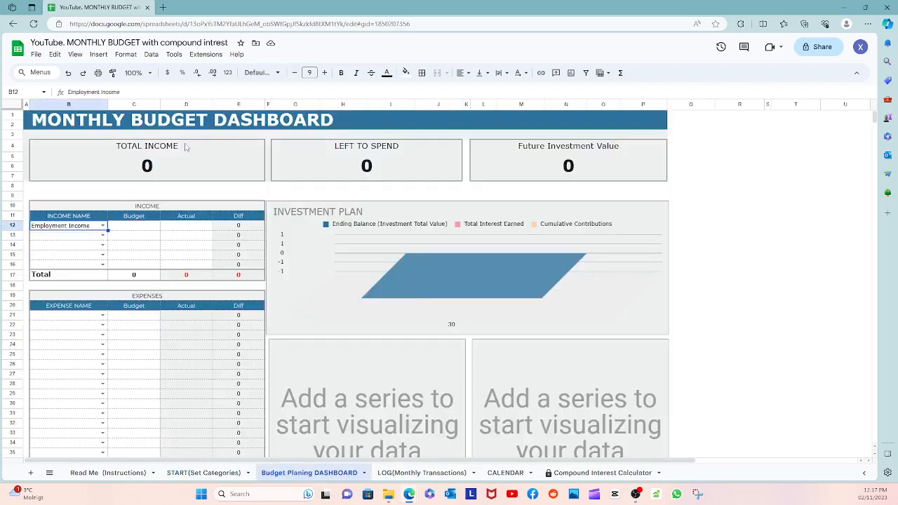
click(102, 236)
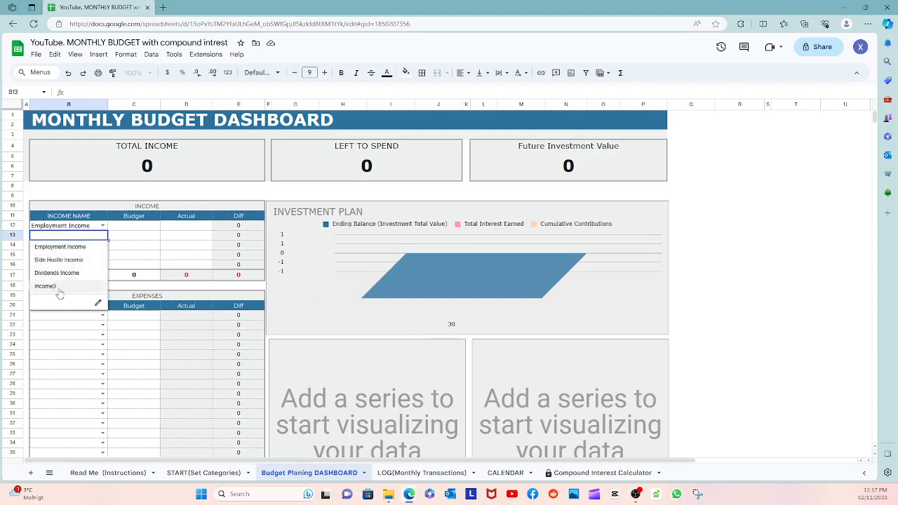
click(121, 245)
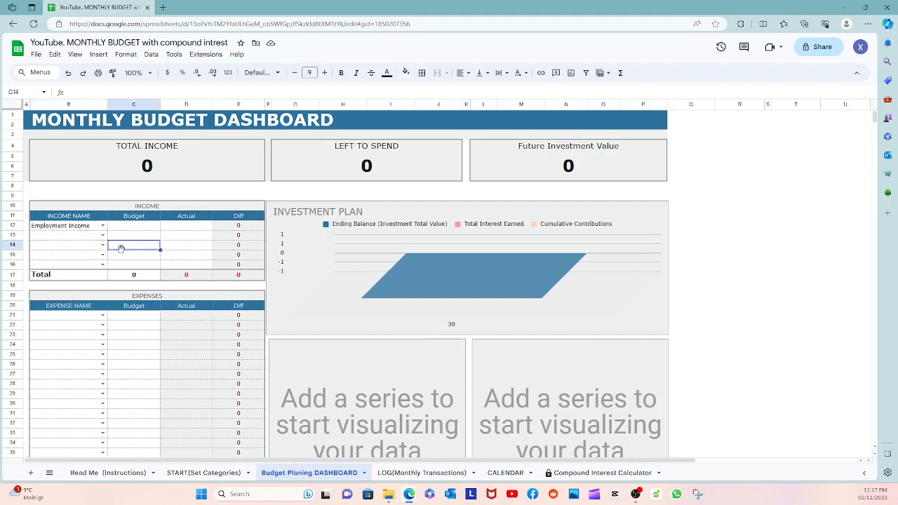
click(102, 317)
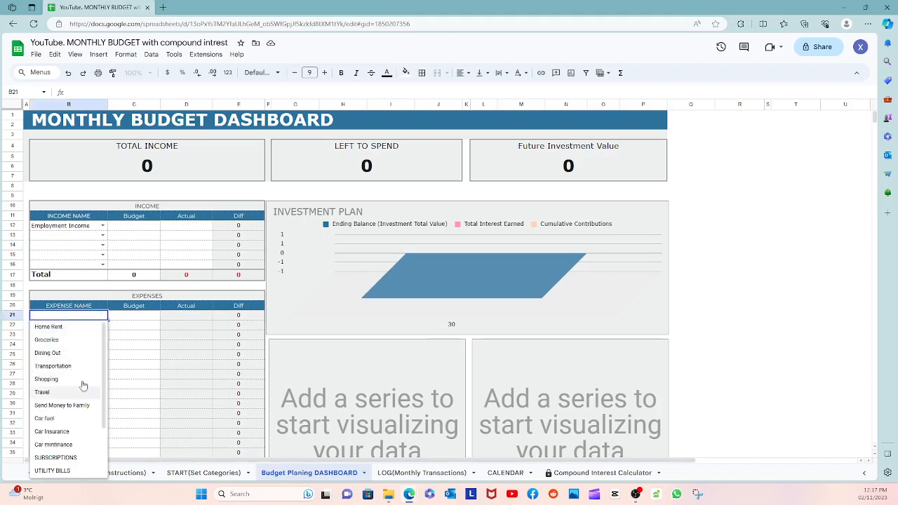
click(722, 247)
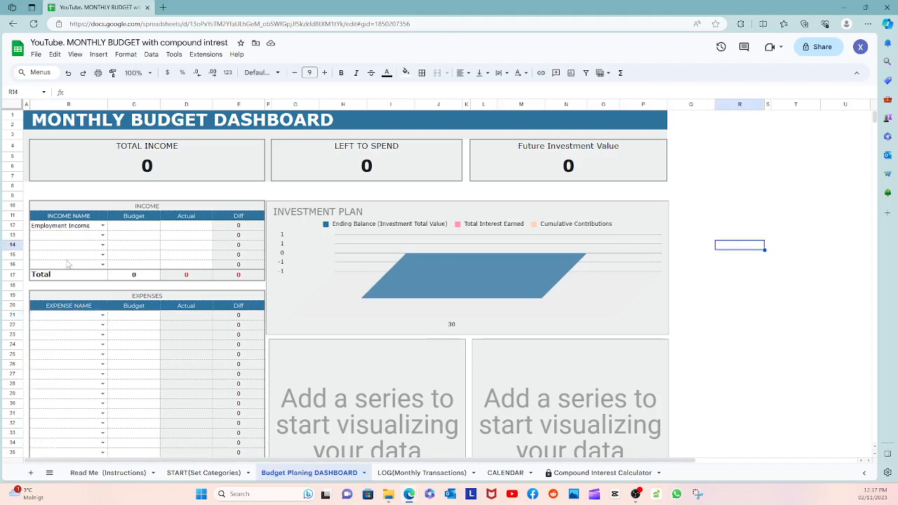
Check the category choices for the row 24 transaction in LOG(Monthly Transactions) and return to the START(Set Categories) sheet.
click(207, 473)
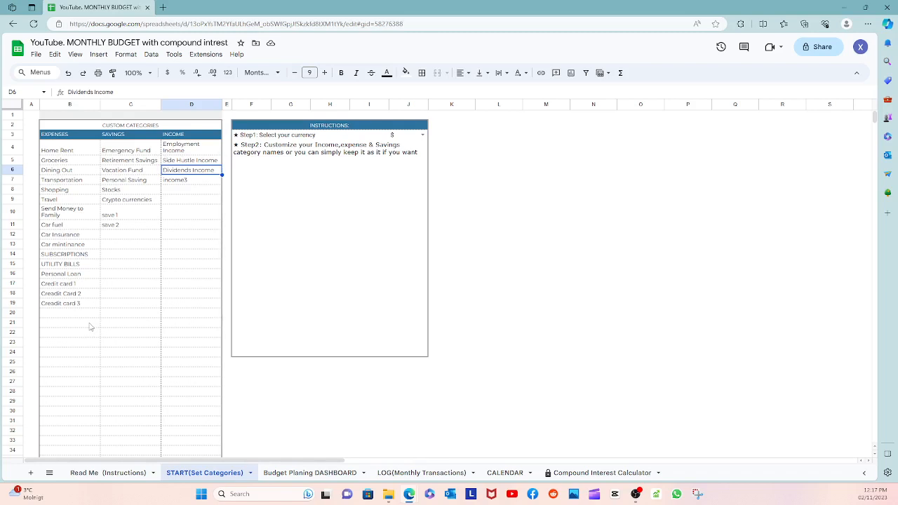
click(304, 477)
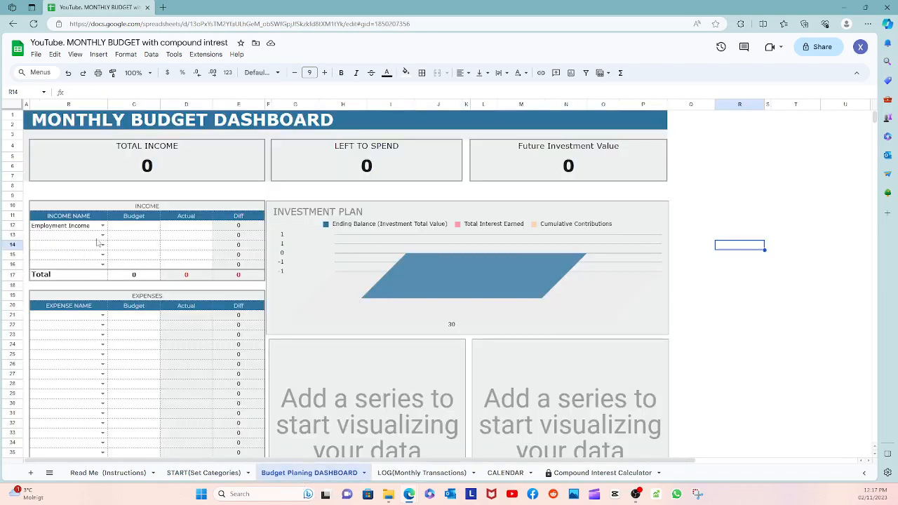
click(410, 475)
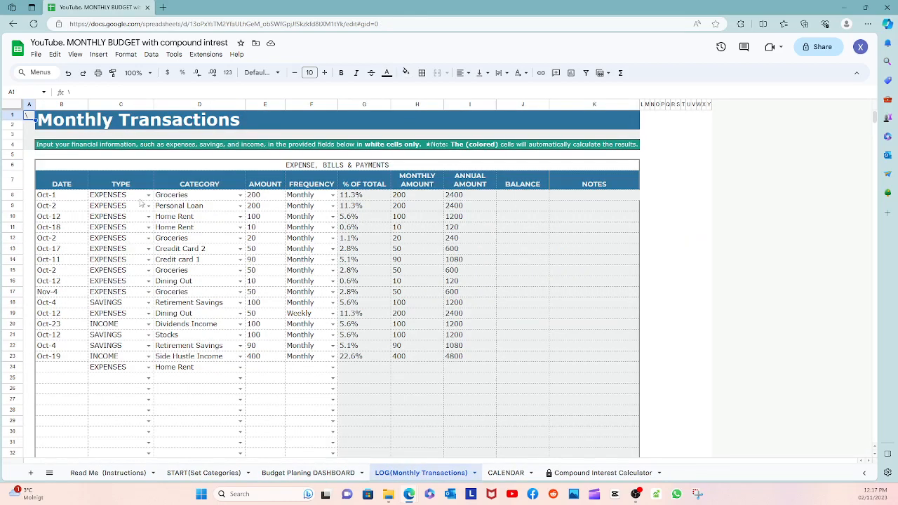
click(240, 367)
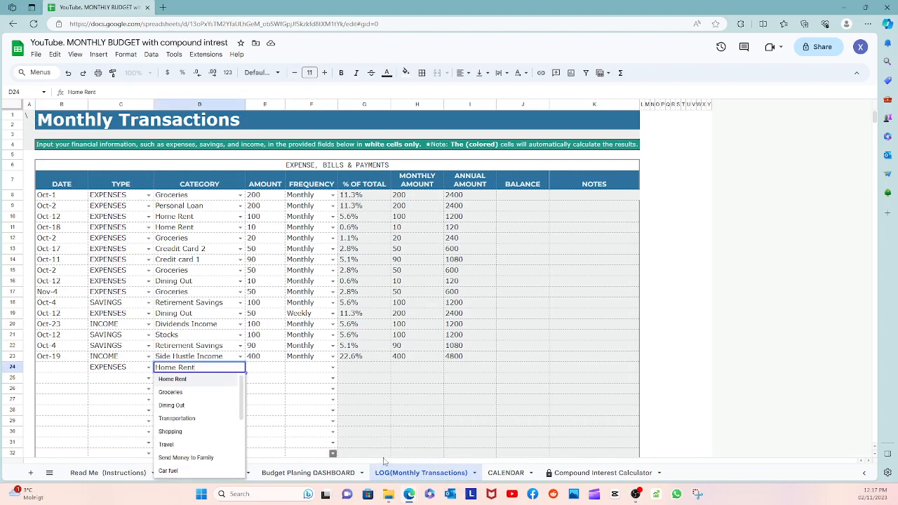
click(688, 389)
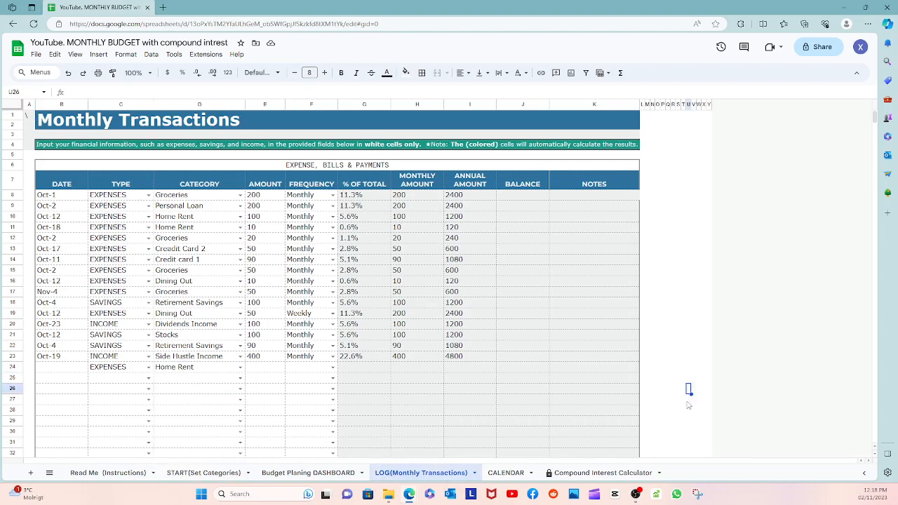
click(222, 474)
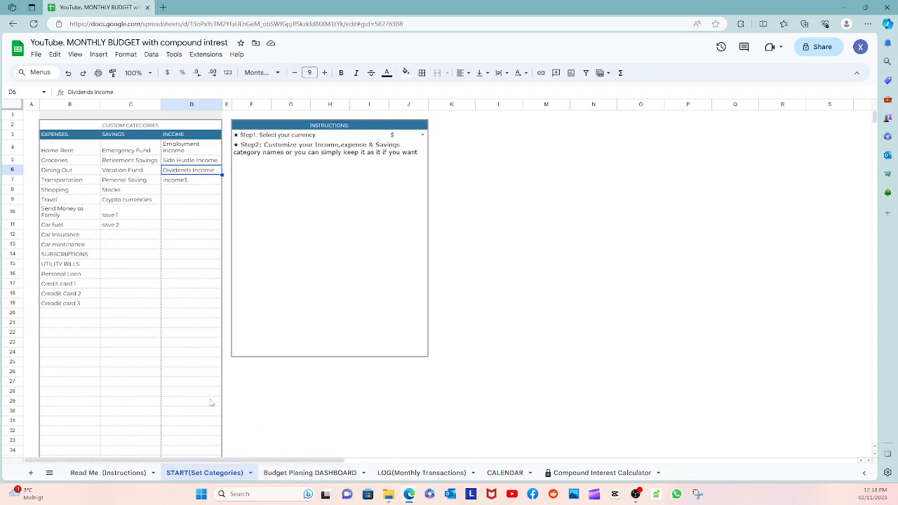
Set the Employment Income budget to 6000 in the dashboard's INCOME table.
click(306, 473)
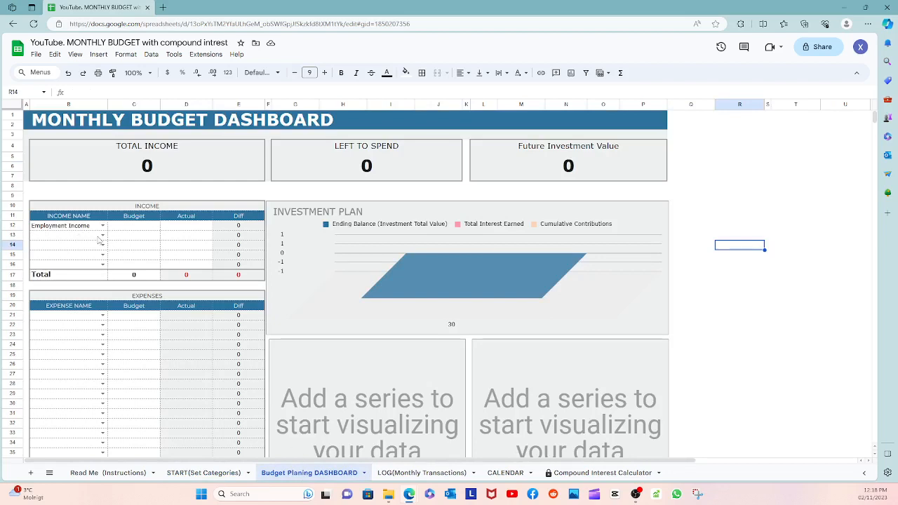
click(142, 231)
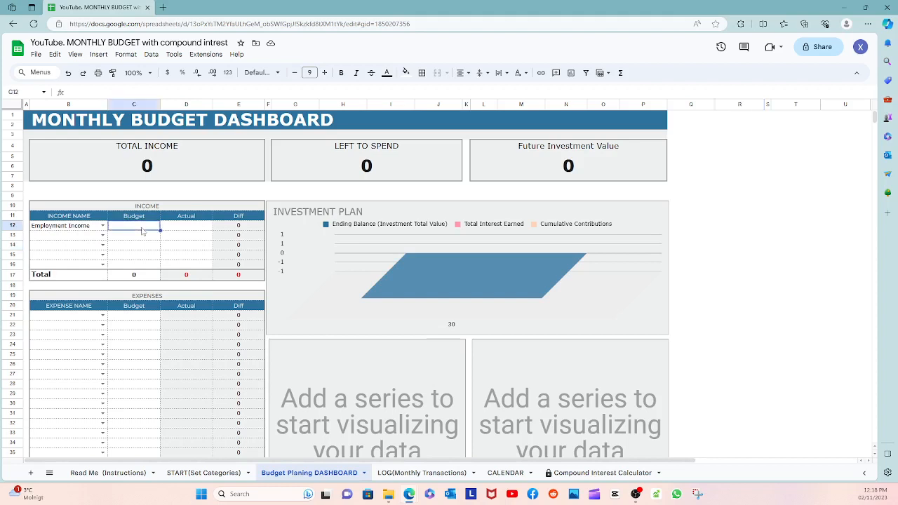
text(6000)
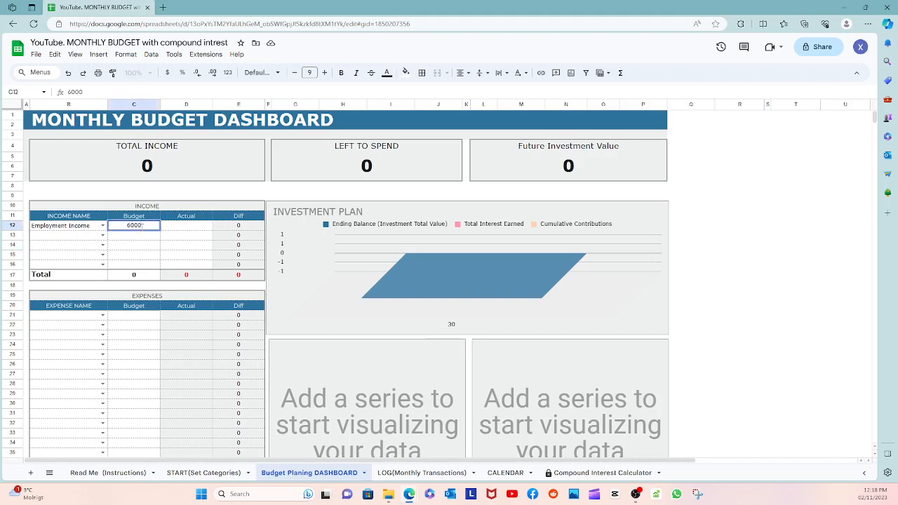
key(Return)
Add Side Hustle Income as the second income name with a budget of 1000.
click(103, 236)
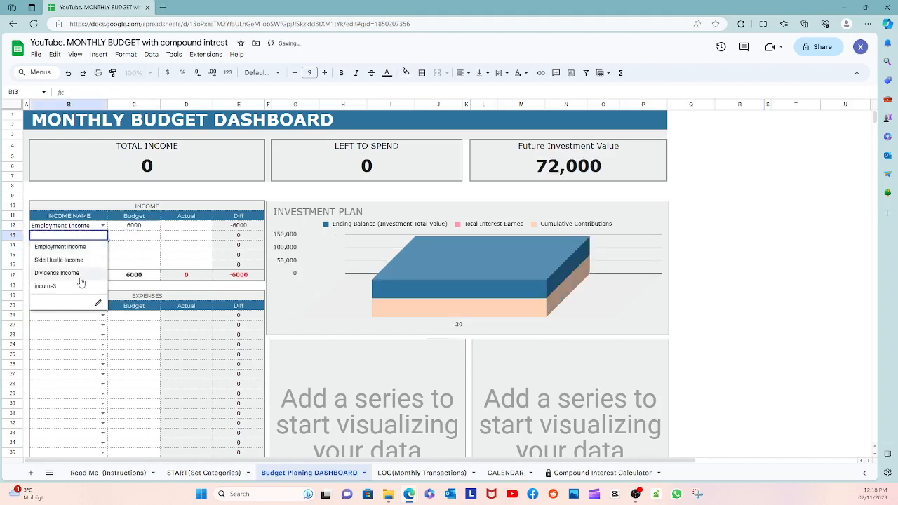
click(70, 259)
click(129, 239)
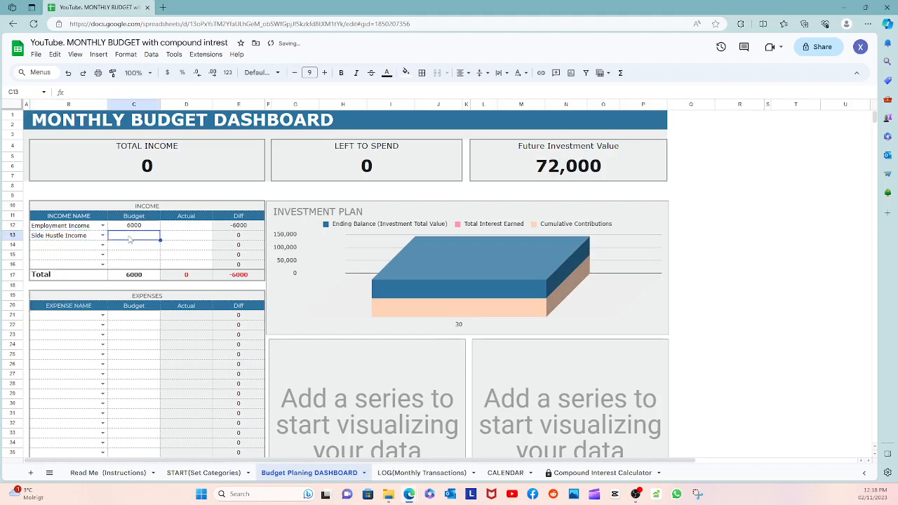
text(1000)
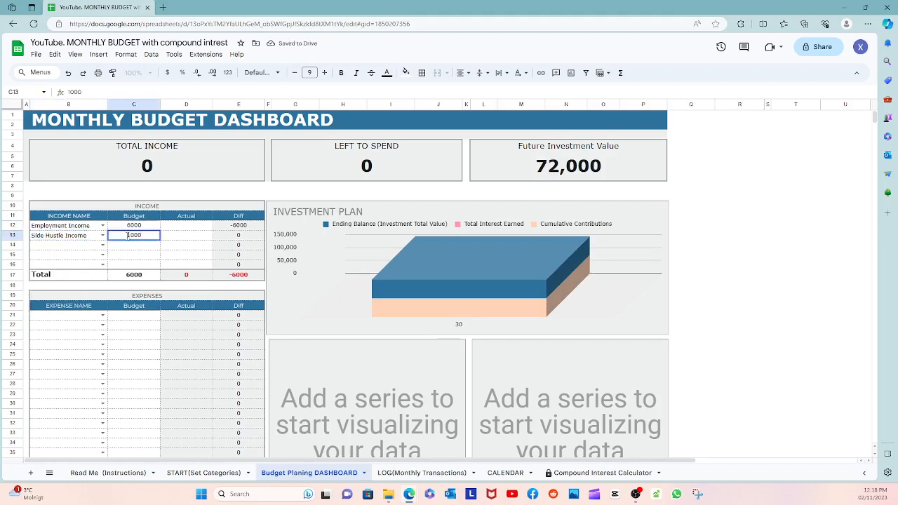
key(Return)
Add Dividends Income as the third income name with a budget of 500.
click(95, 245)
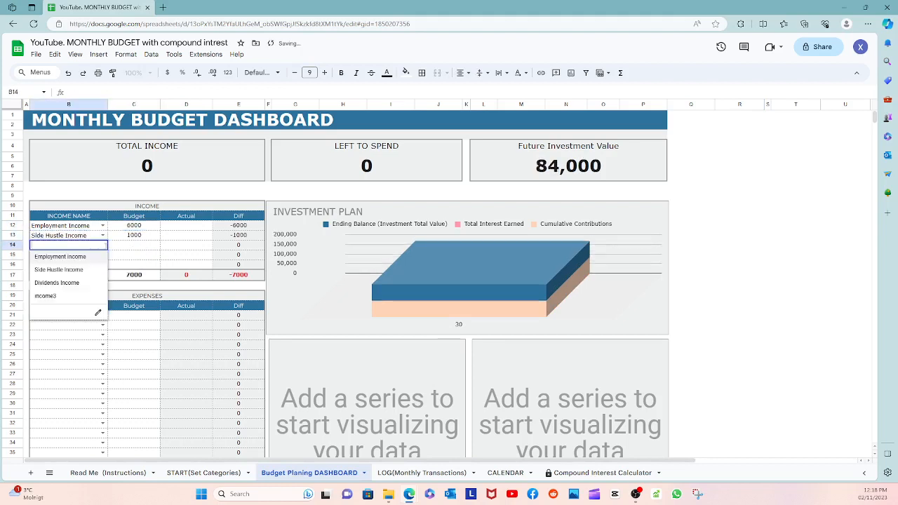
click(66, 283)
click(132, 249)
text(5)
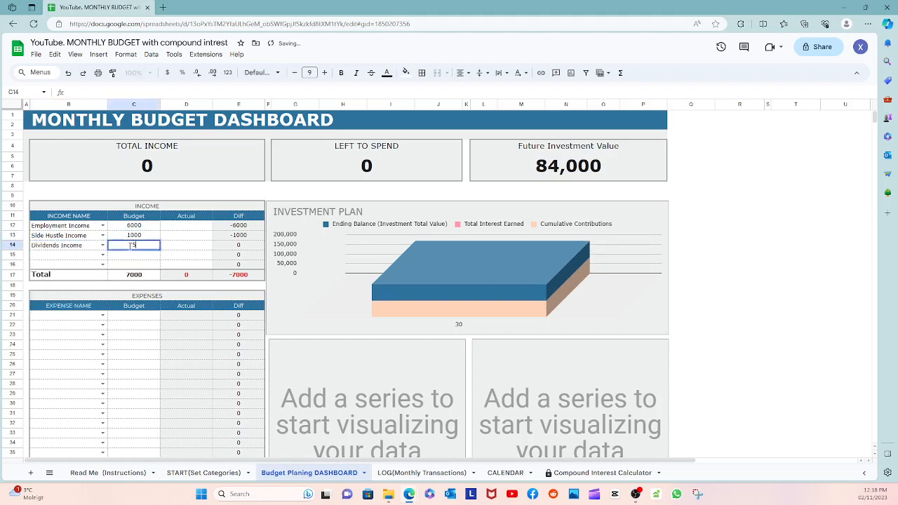
text(00)
click(133, 265)
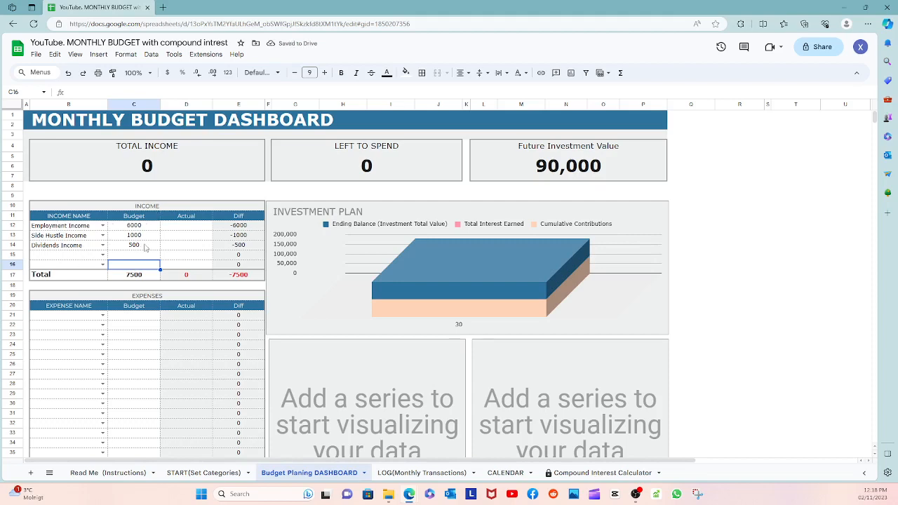
Enter actual income amounts of 5900 for Employment Income, 1200 for Side Hustle Income and 500 for Dividends Income.
scroll(105, 305, down, 1)
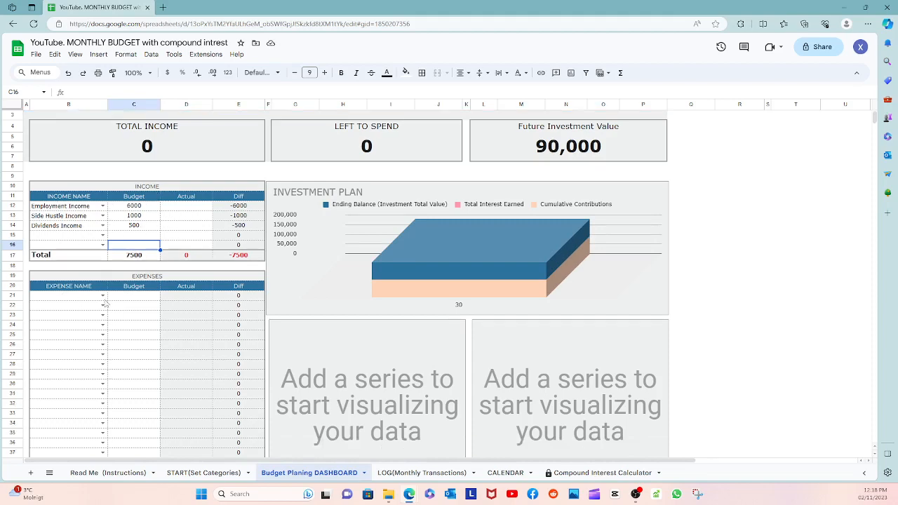
click(194, 207)
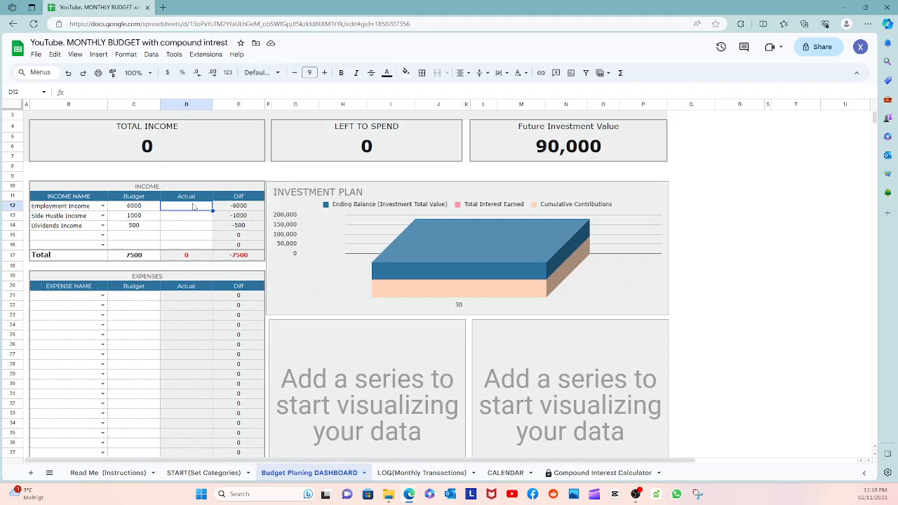
text(5900)
key(Return)
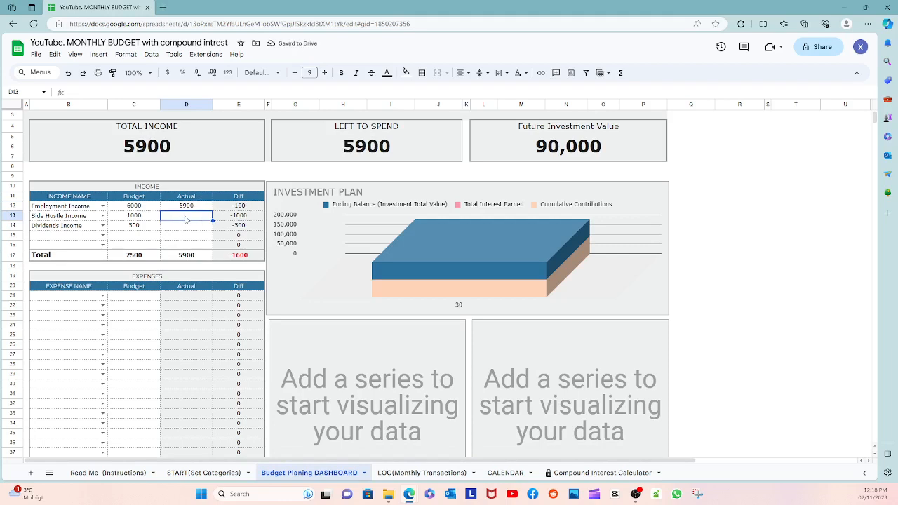
text(1200)
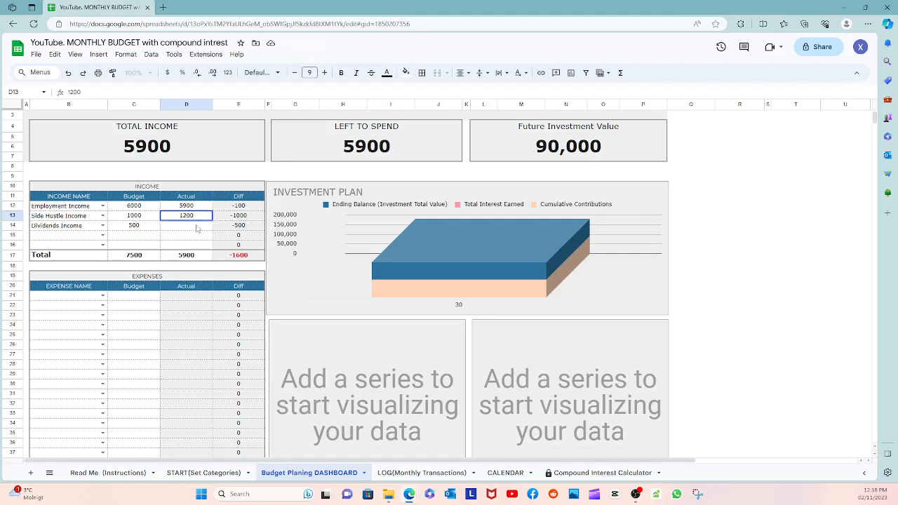
key(Return)
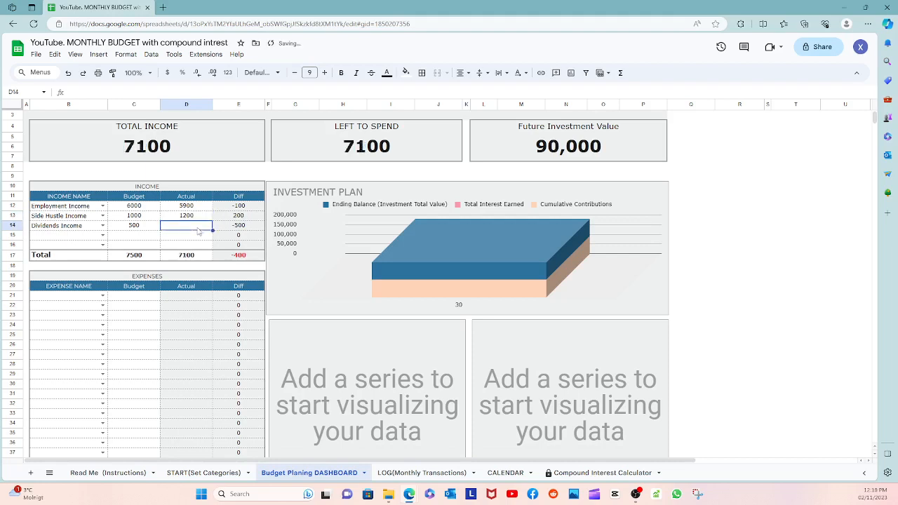
text(500)
key(Return)
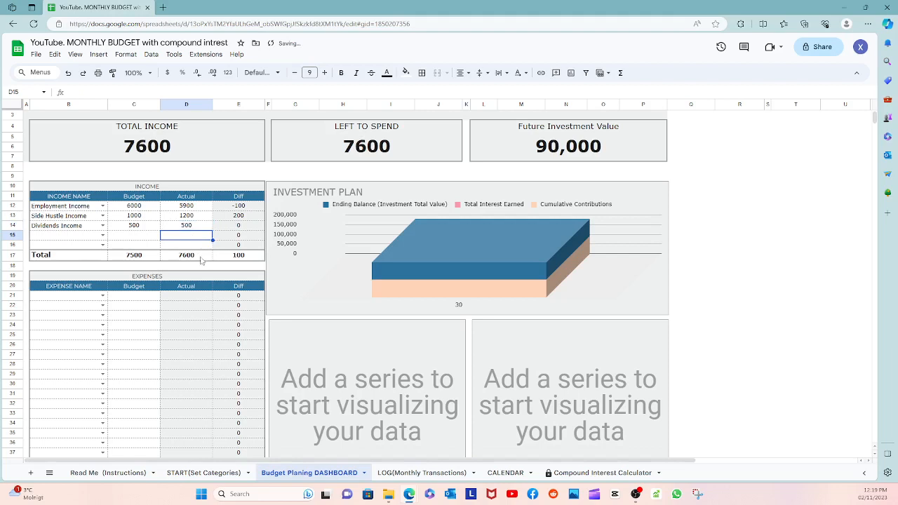
Add Groceries as the first expense name in the EXPENSES table with a budget of 1000.
scroll(142, 199, down, 3)
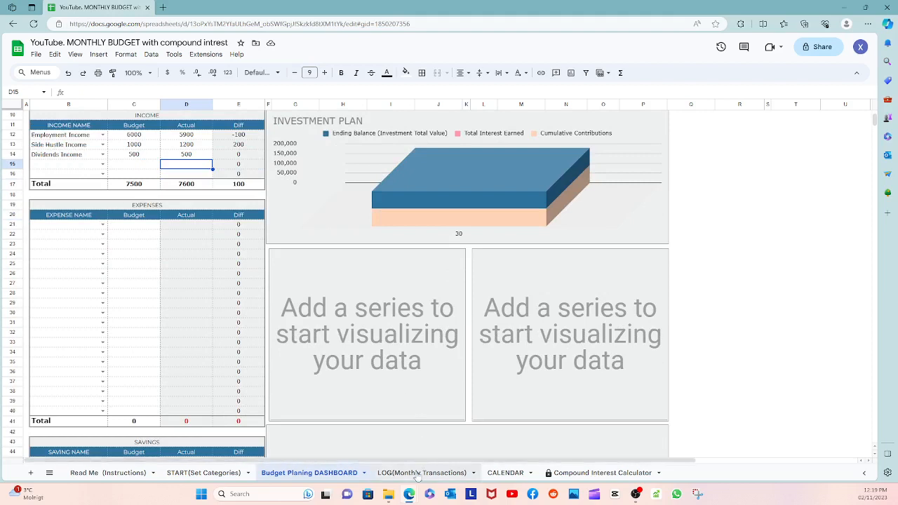
click(103, 224)
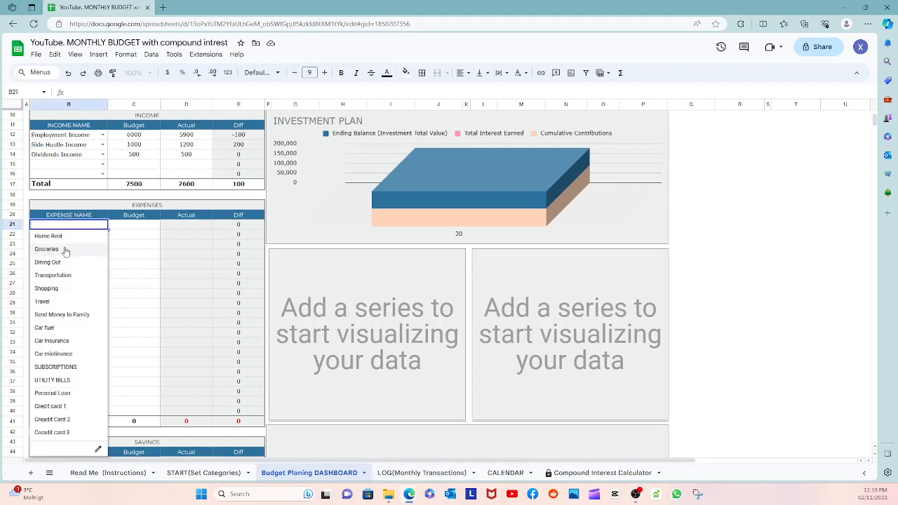
click(66, 250)
click(129, 225)
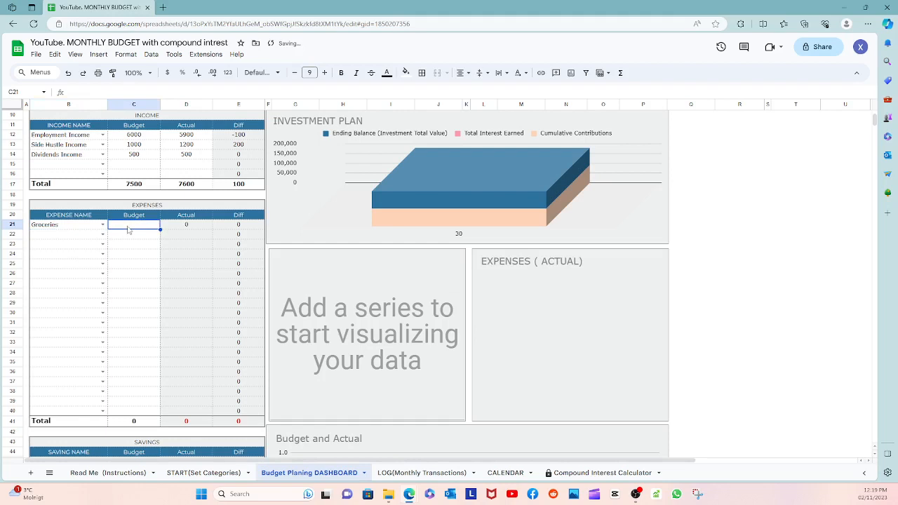
text(10)
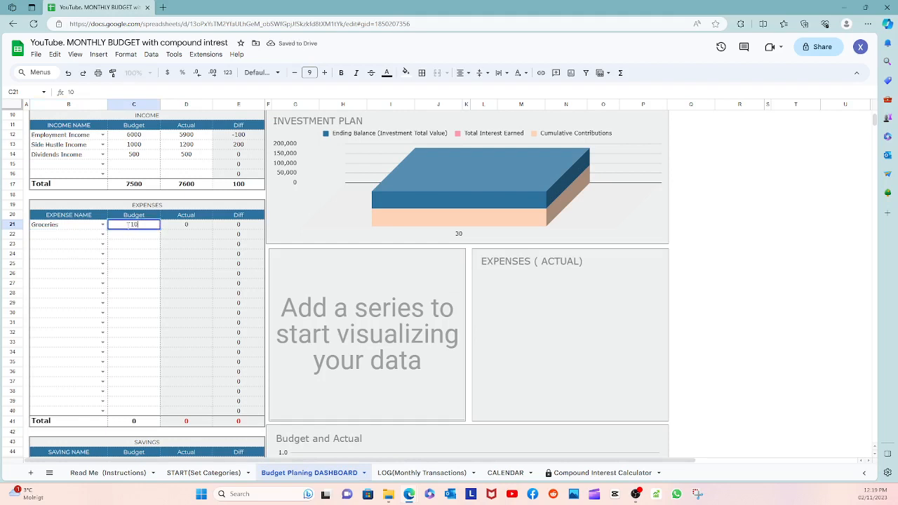
text(00)
key(Return)
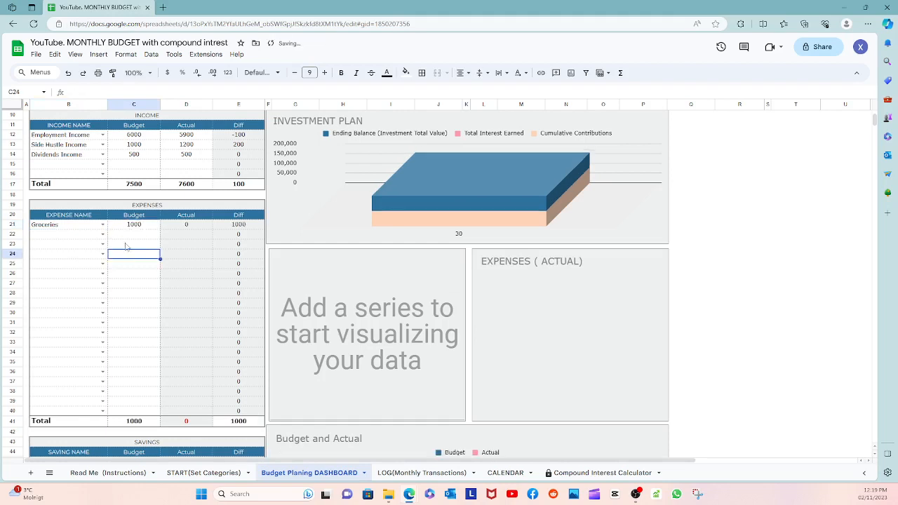
Add Home Rent as the second expense with a budget of 1500, and choose Dining Out as the third expense name.
click(101, 234)
click(102, 234)
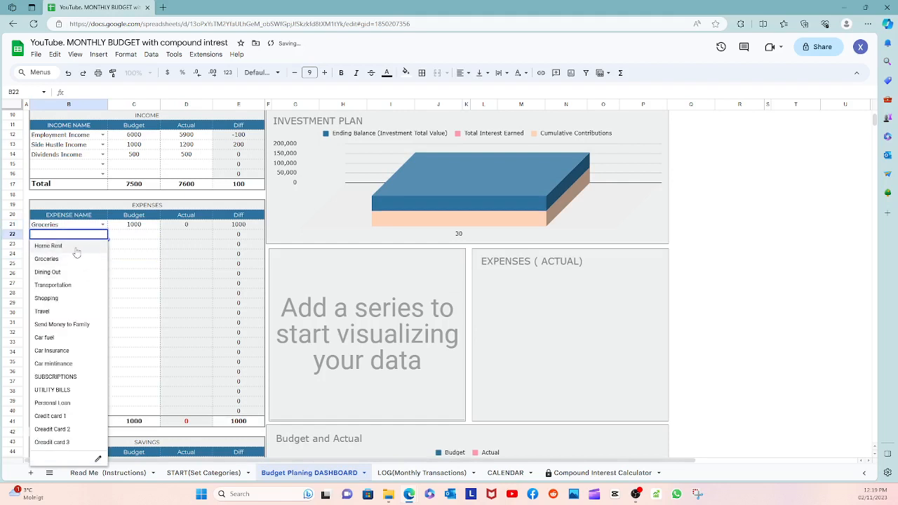
click(72, 246)
click(122, 234)
text(150)
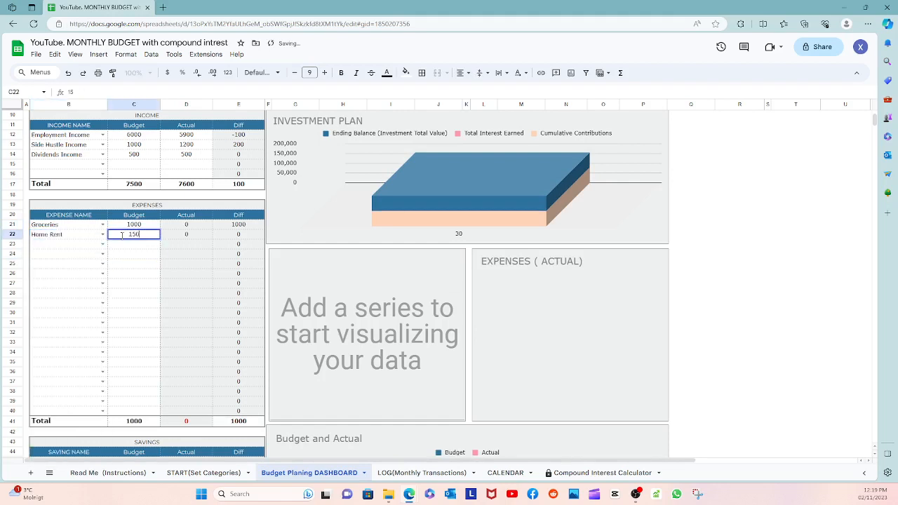
text(0)
key(Return)
click(104, 244)
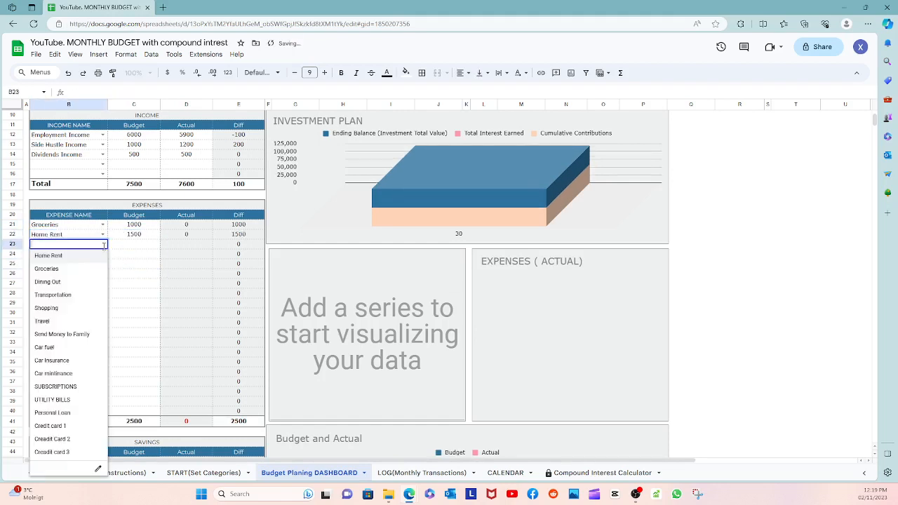
click(75, 283)
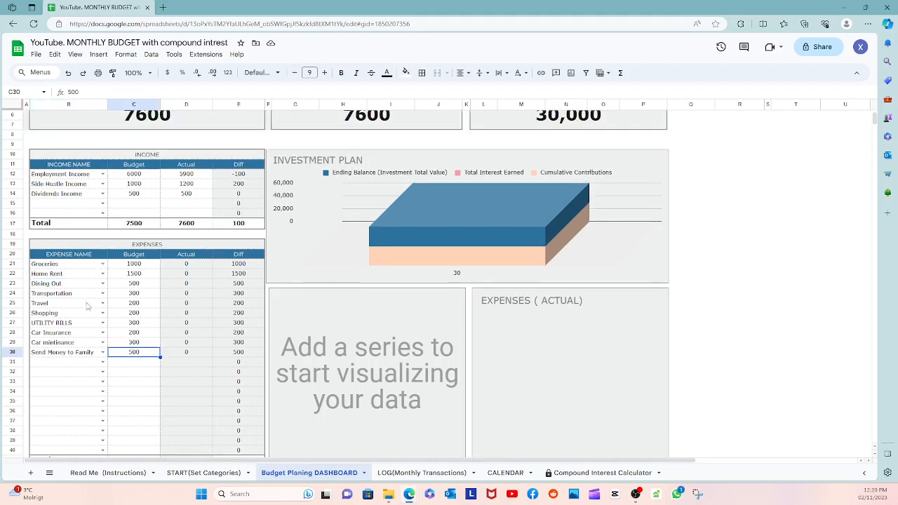
Change the first saving name in the SAVINGS table to Emergency Fund and give it a budget of 500.
scroll(151, 344, down, 1)
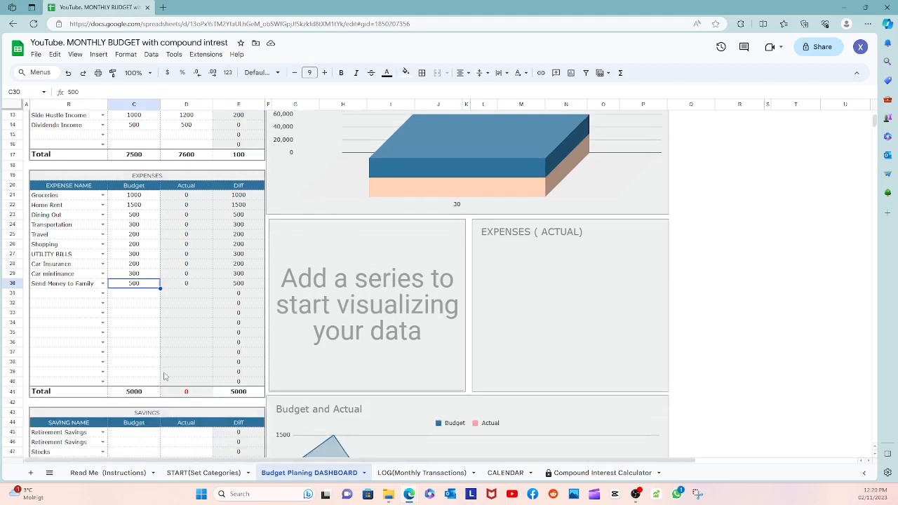
scroll(156, 407, down, 2)
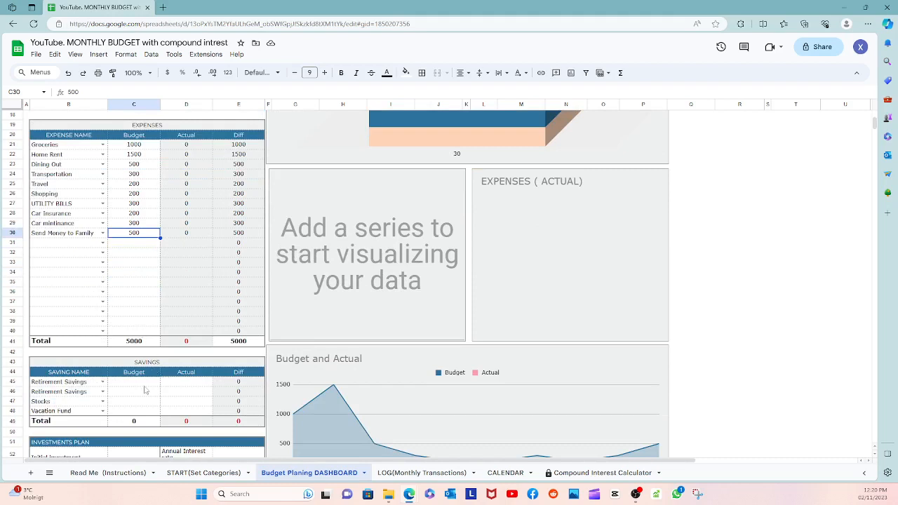
click(104, 382)
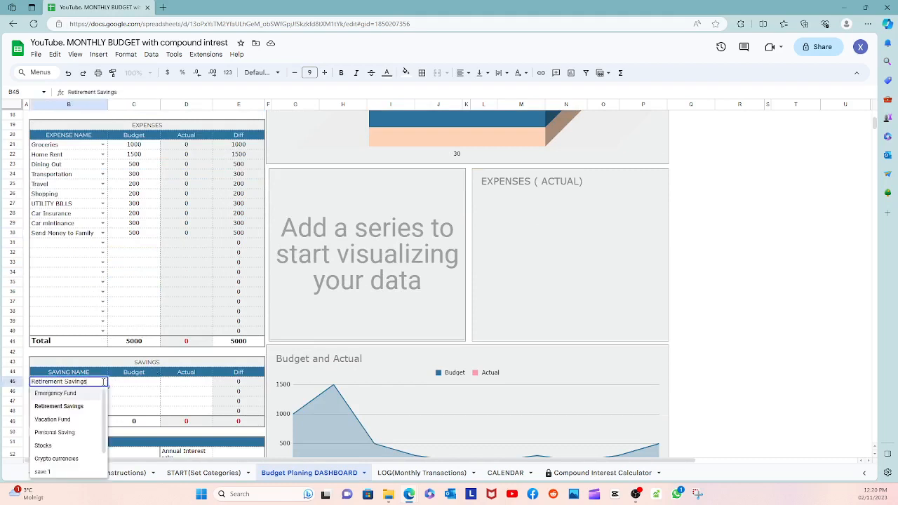
click(55, 393)
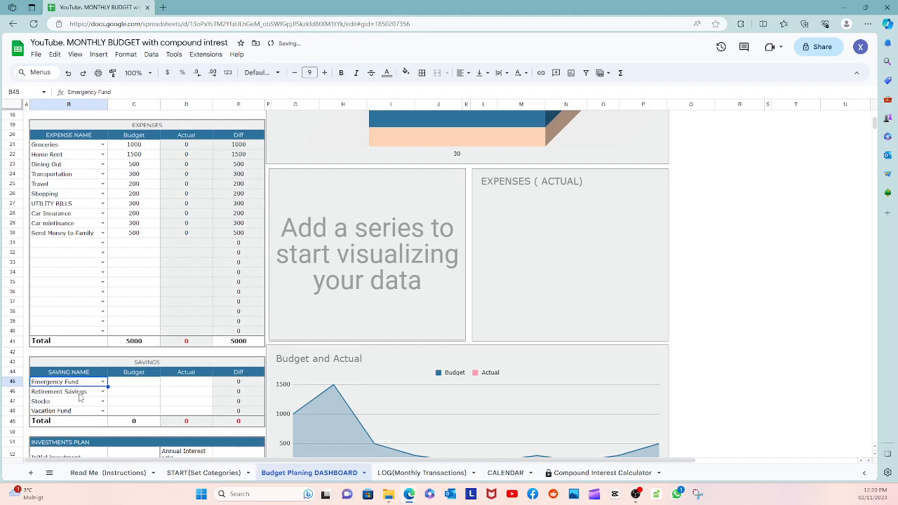
click(129, 386)
text(500)
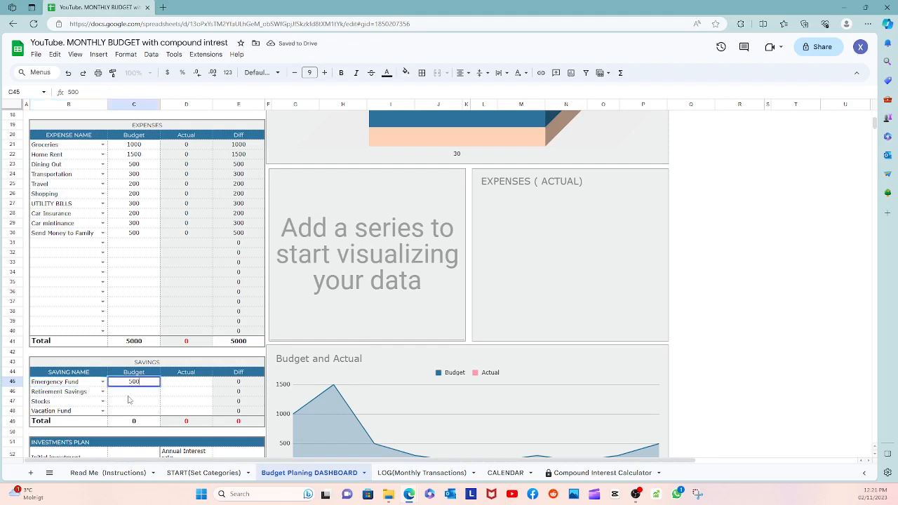
Change the second saving name to Vacation Fund and give it a budget of 300.
click(105, 392)
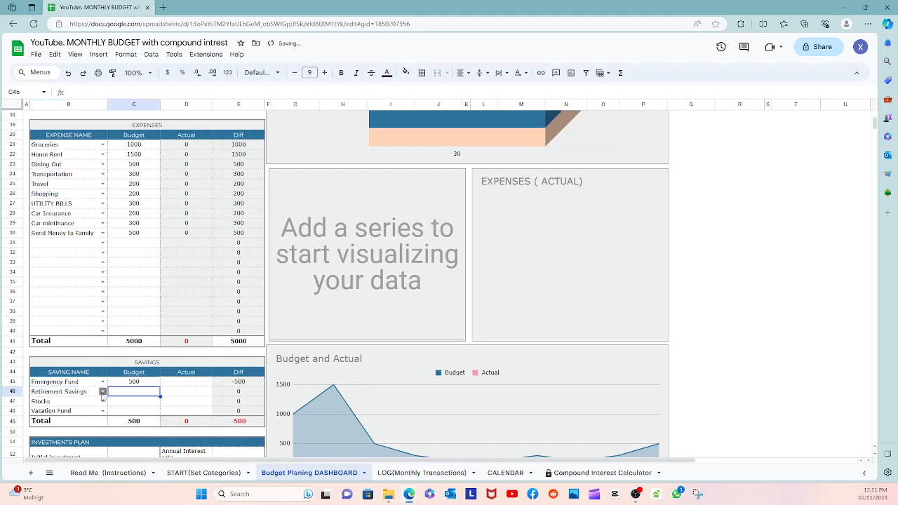
click(102, 392)
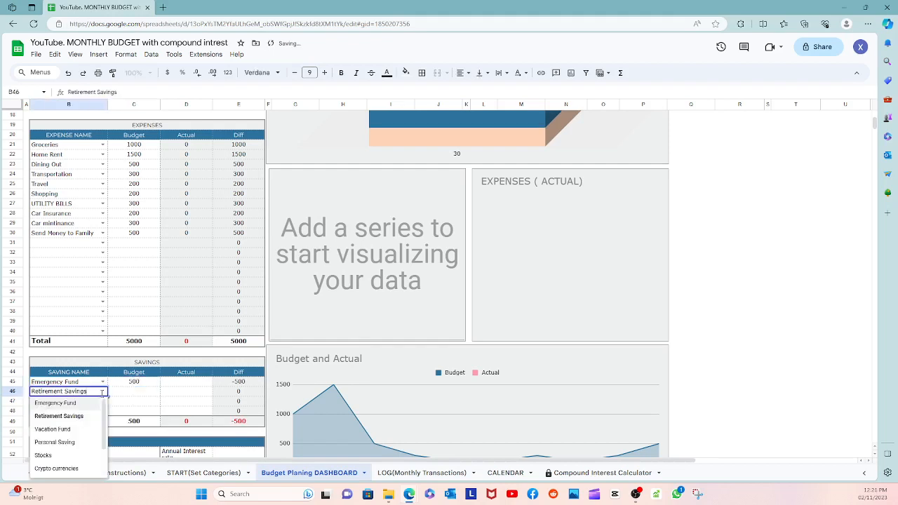
click(81, 433)
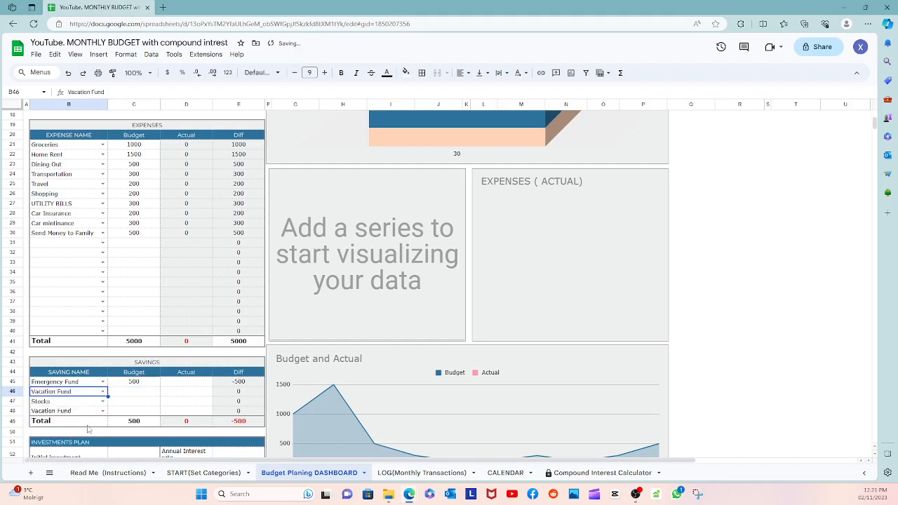
click(130, 394)
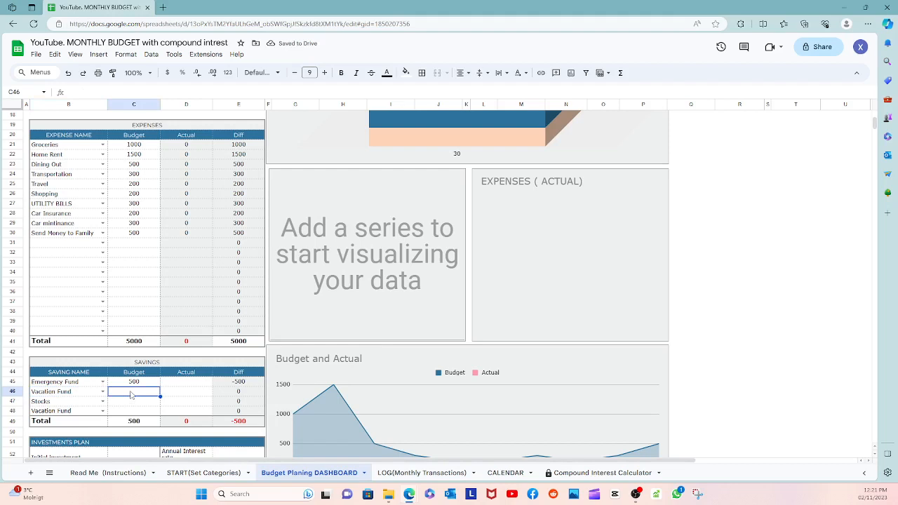
text(3)
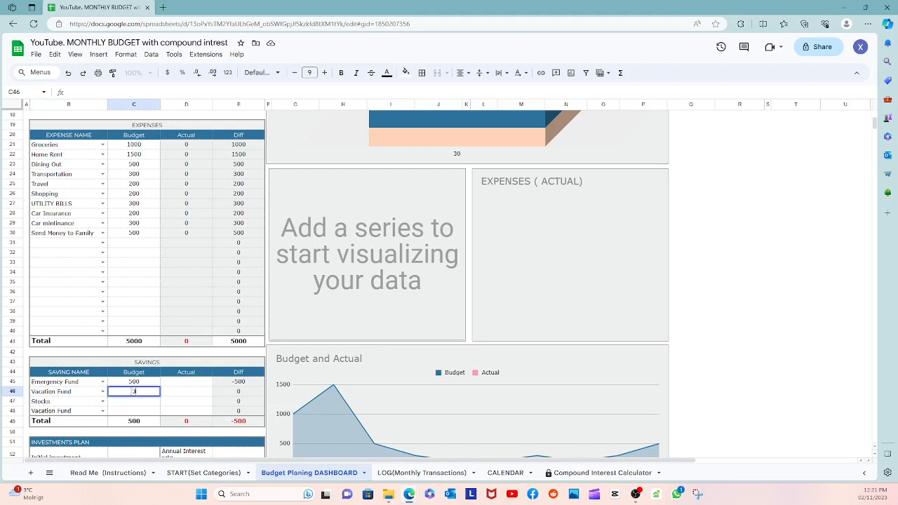
text(00)
key(Return)
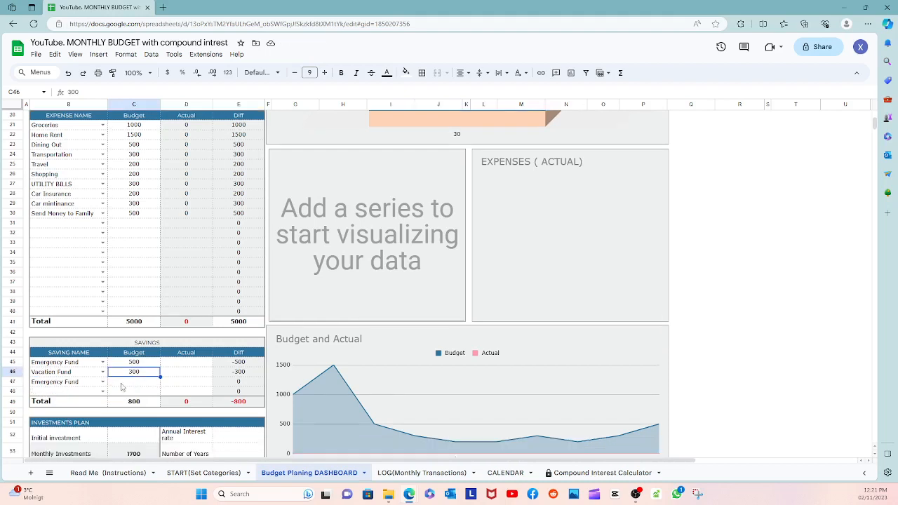
Set the budget of the third saving row, the second Emergency Fund entry, to 300.
click(121, 384)
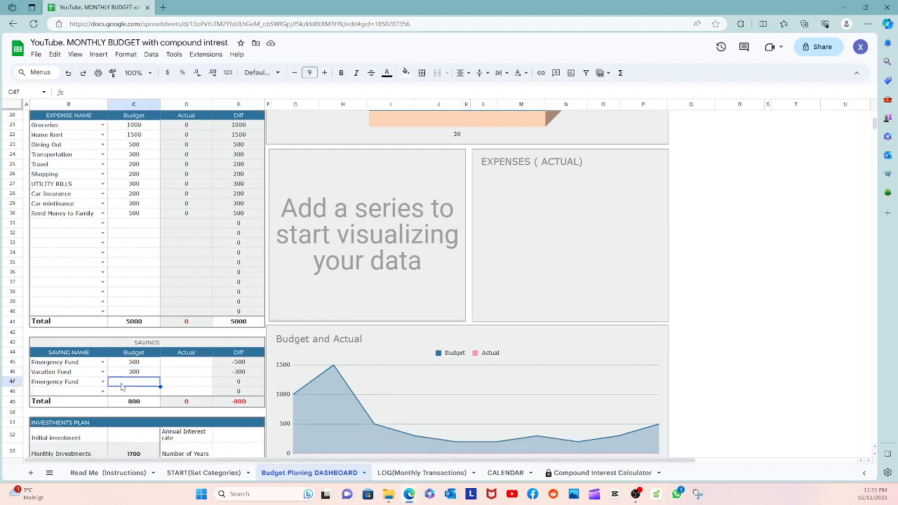
text(300)
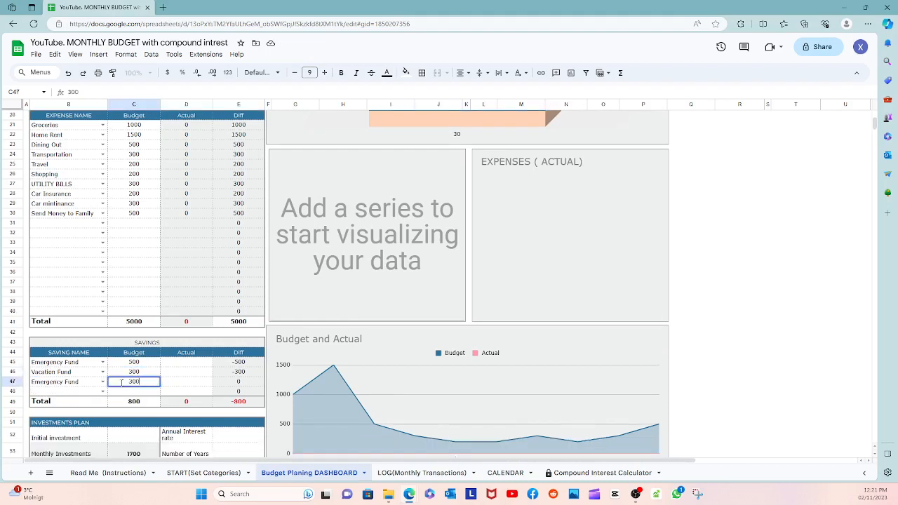
key(Return)
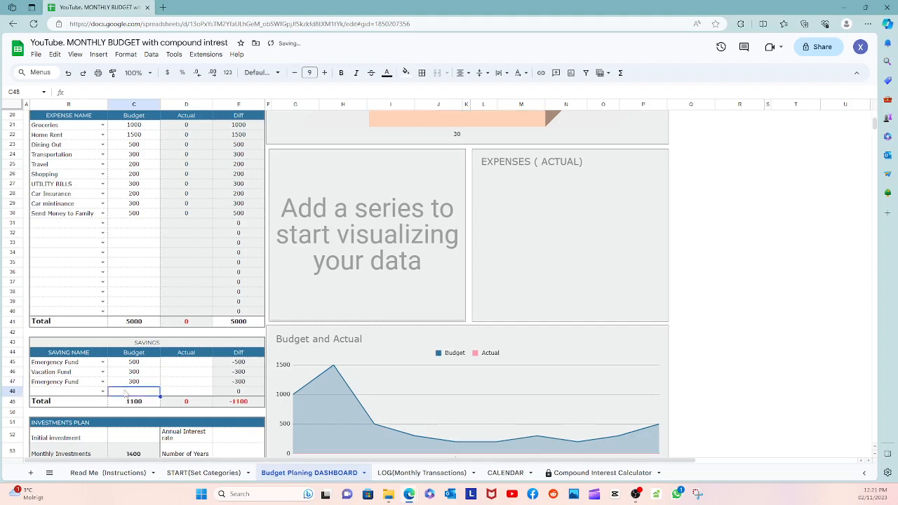
Enter actual savings amounts of 500, 300 and 300 for the first three rows of the SAVINGS table.
scroll(125, 393, down, 3)
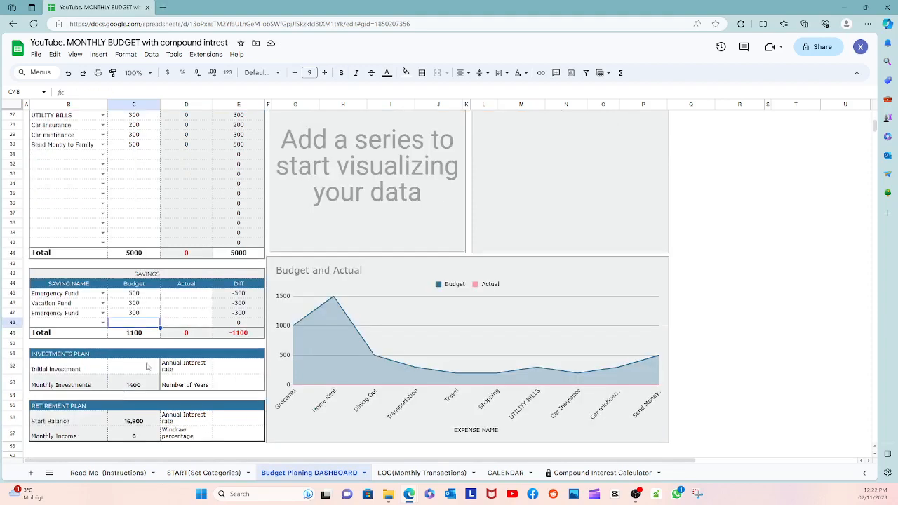
click(176, 295)
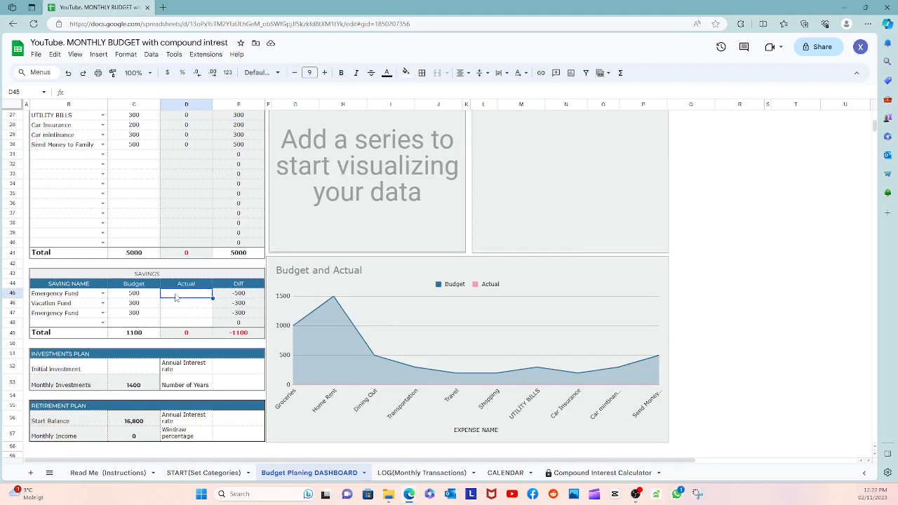
text(5)
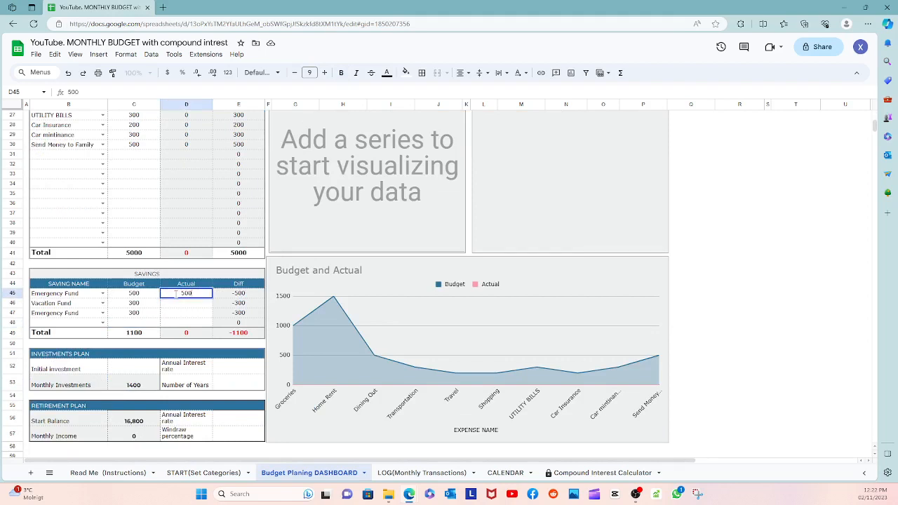
text(00)
key(Return)
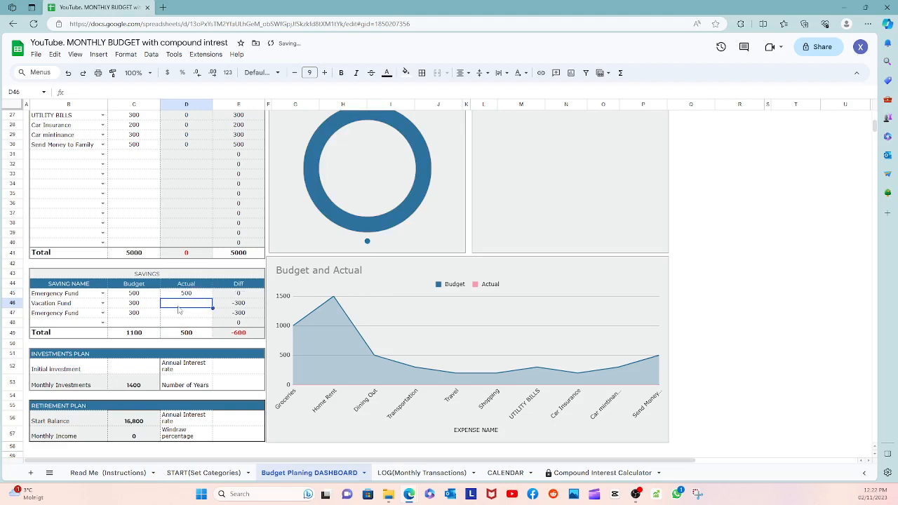
text(30)
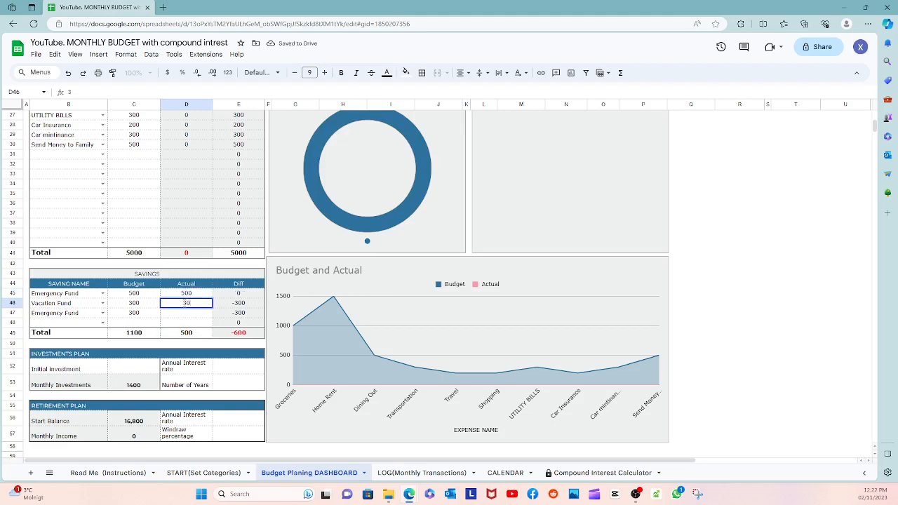
text(0)
key(Return)
text(300)
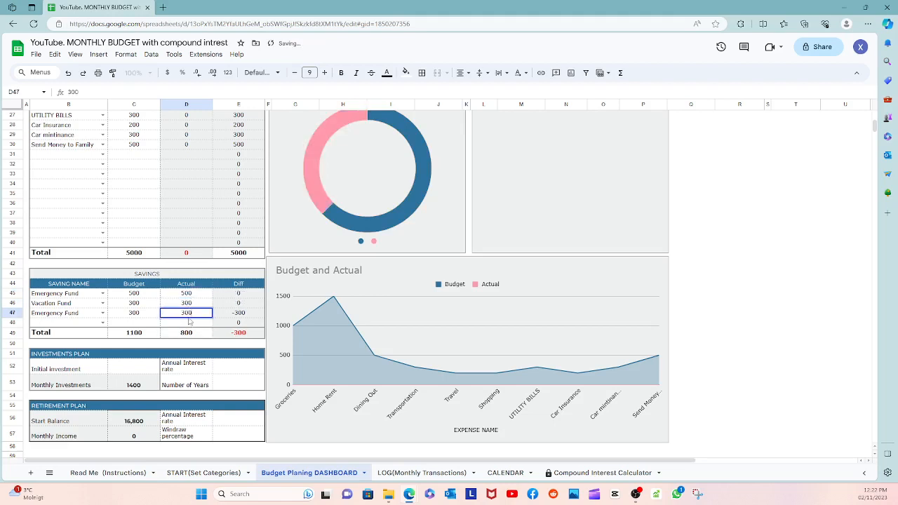
key(Return)
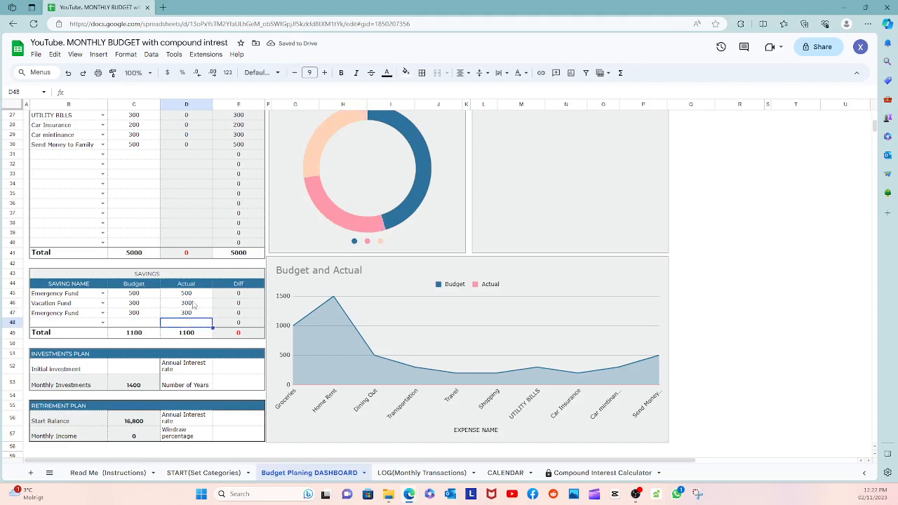
Review the dashboard's summary figures, the Actual cells of the EXPENSES table, the savings, and the investment and retirement plan sections.
scroll(193, 304, up, 10)
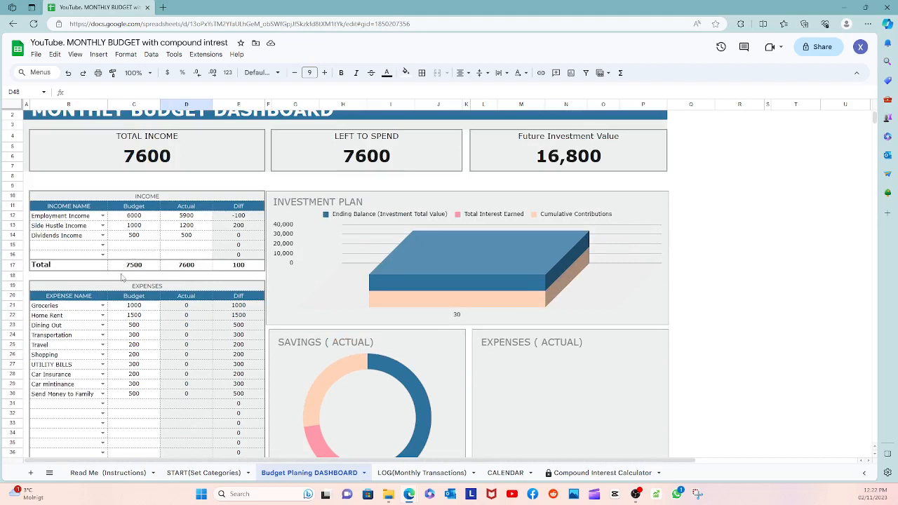
scroll(122, 278, down, 9)
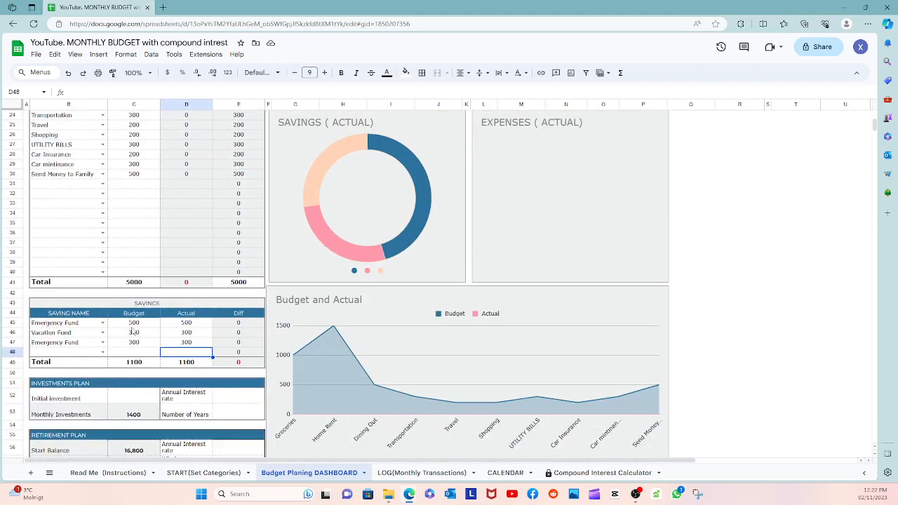
scroll(88, 329, up, 4)
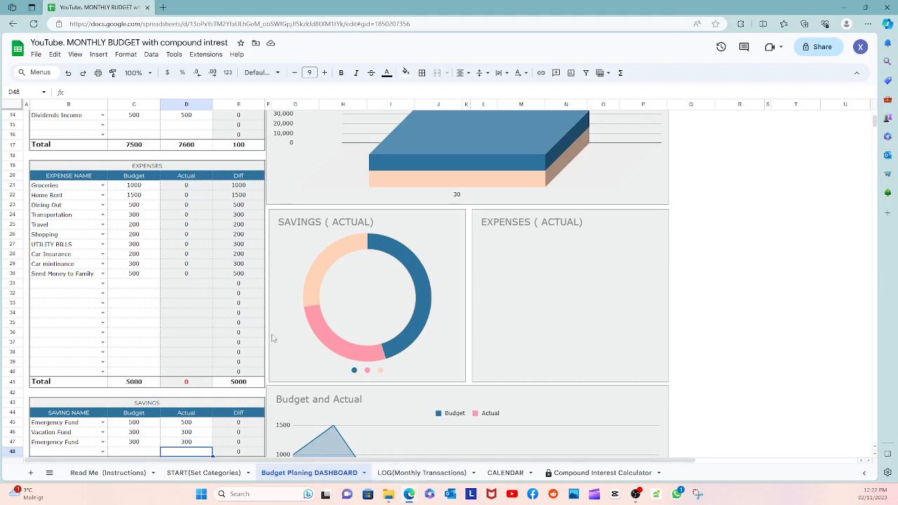
drag(199, 186, 197, 370)
click(196, 371)
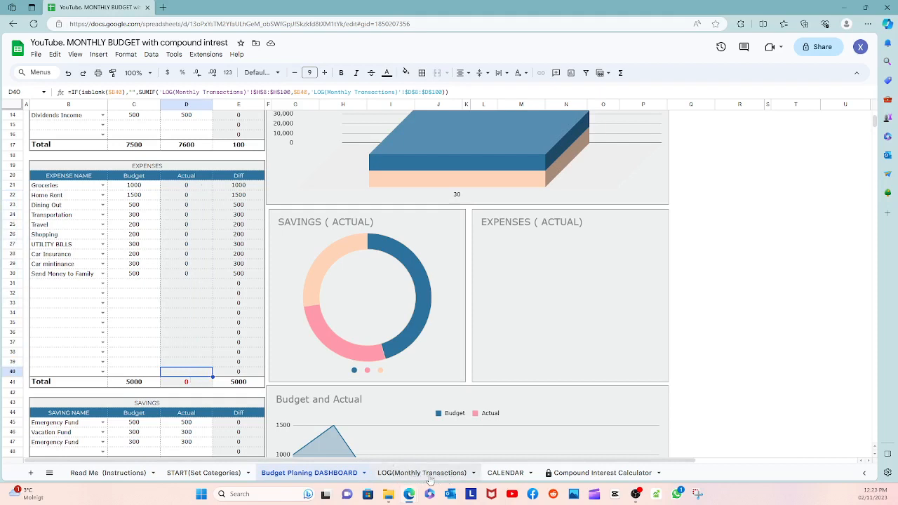
scroll(199, 314, down, 5)
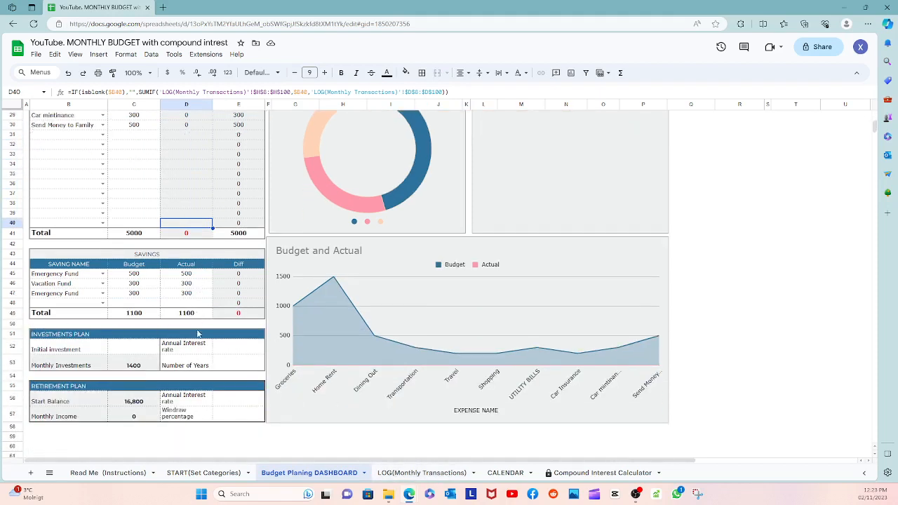
scroll(95, 327, up, 10)
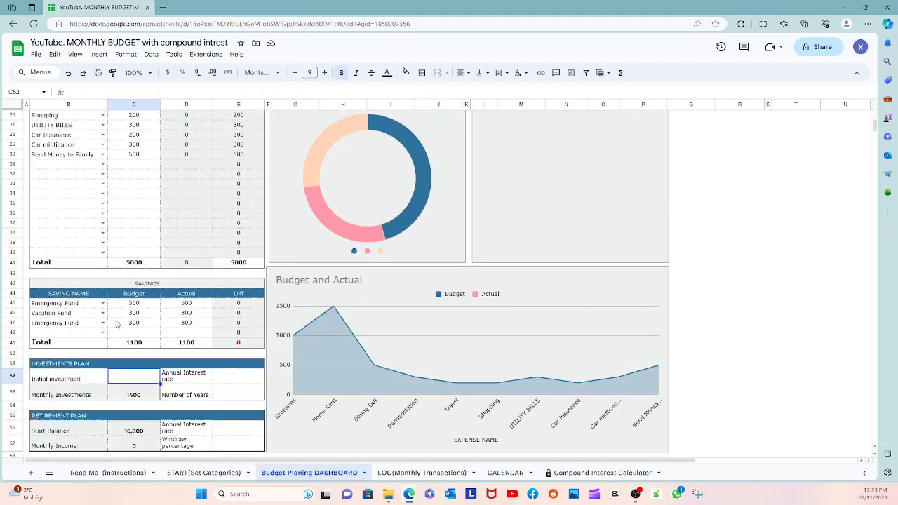
scroll(118, 323, up, 2)
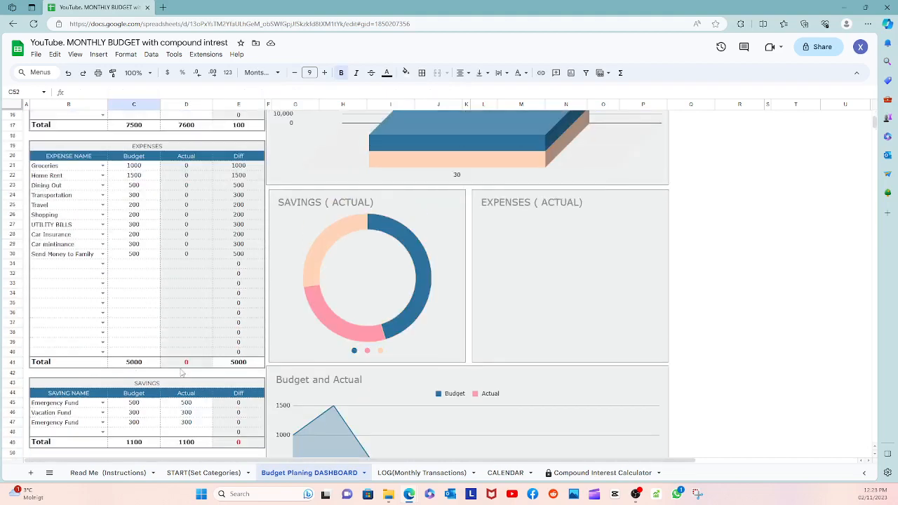
scroll(150, 287, down, 2)
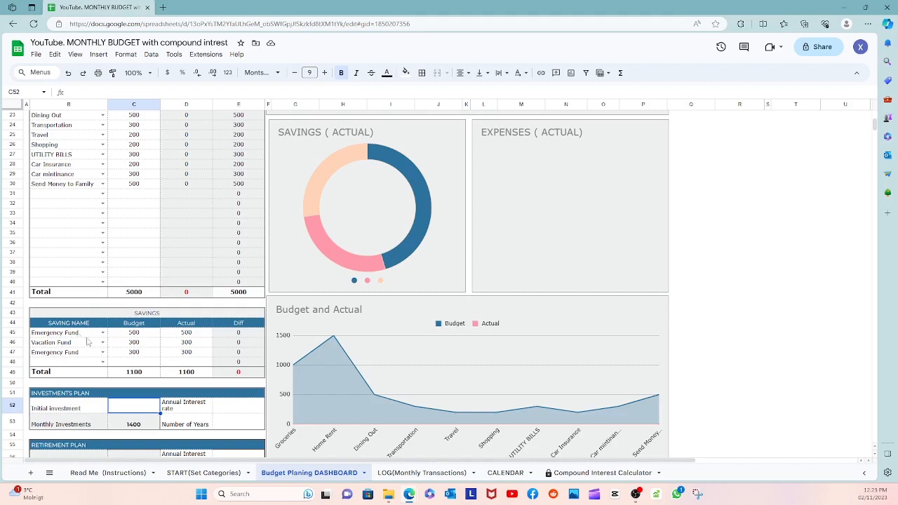
scroll(111, 338, down, 3)
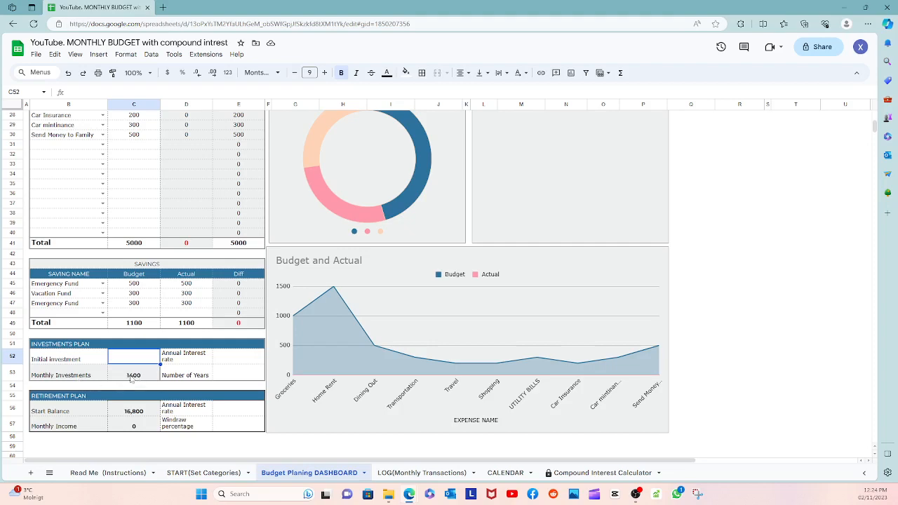
scroll(133, 378, up, 10)
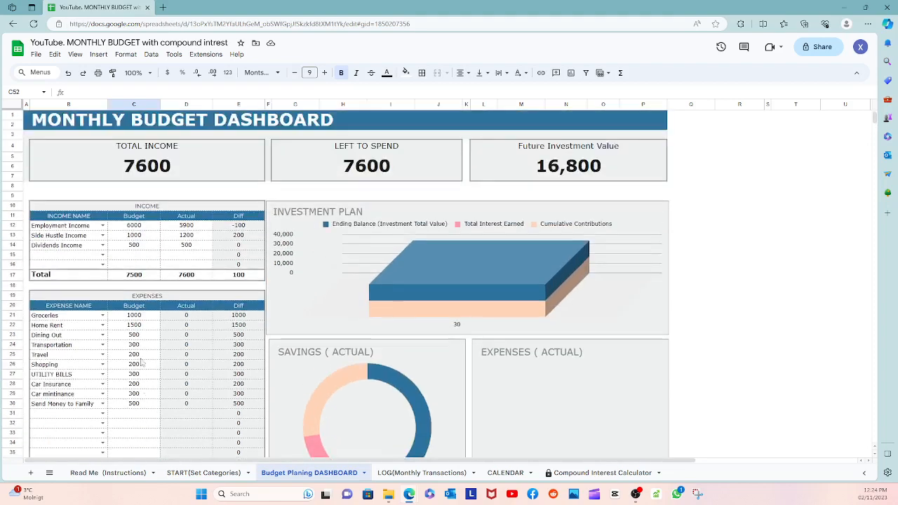
Examine the income, expenses and savings totals against the Monthly Investments amount in the INVESTMENTS PLAN section.
scroll(161, 284, down, 2)
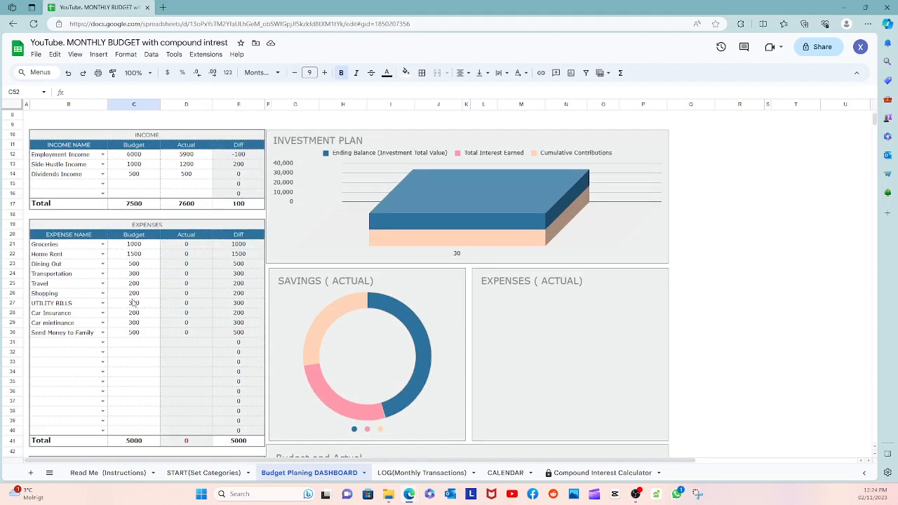
scroll(134, 421, down, 3)
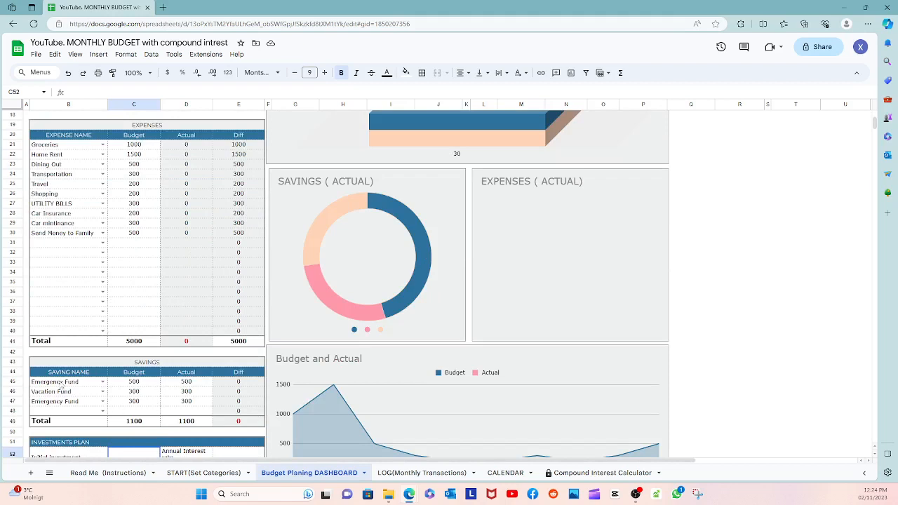
scroll(135, 389, down, 2)
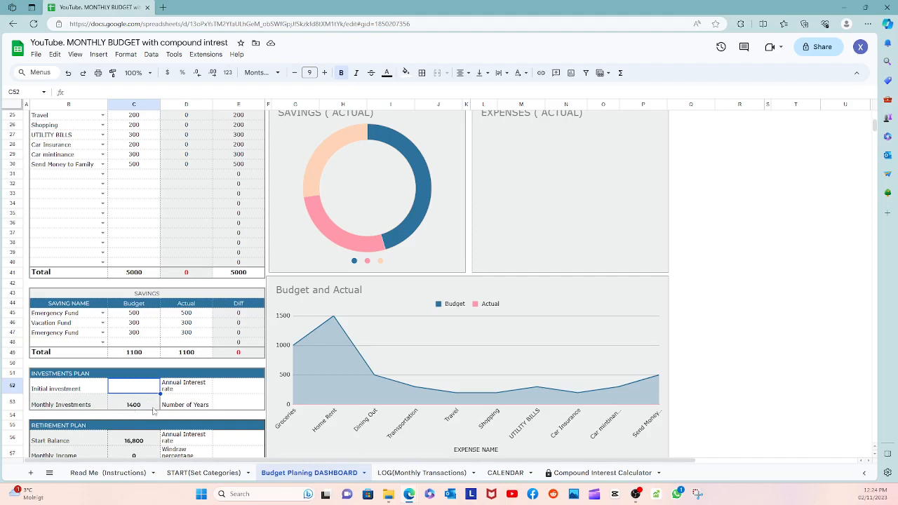
scroll(143, 400, up, 5)
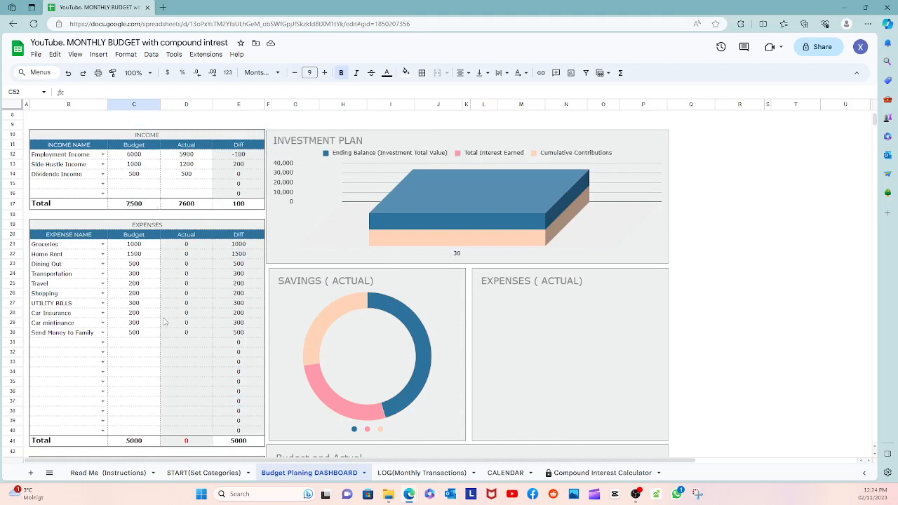
scroll(164, 321, down, 2)
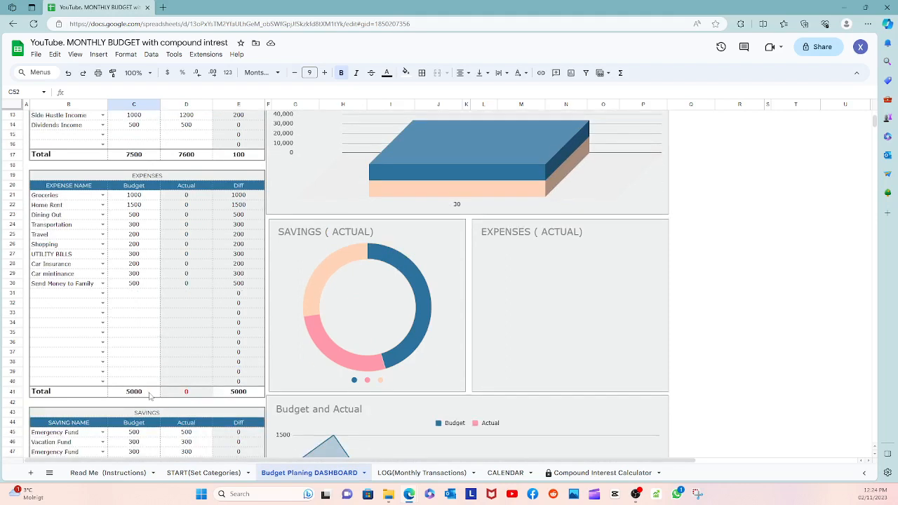
scroll(150, 397, down, 3)
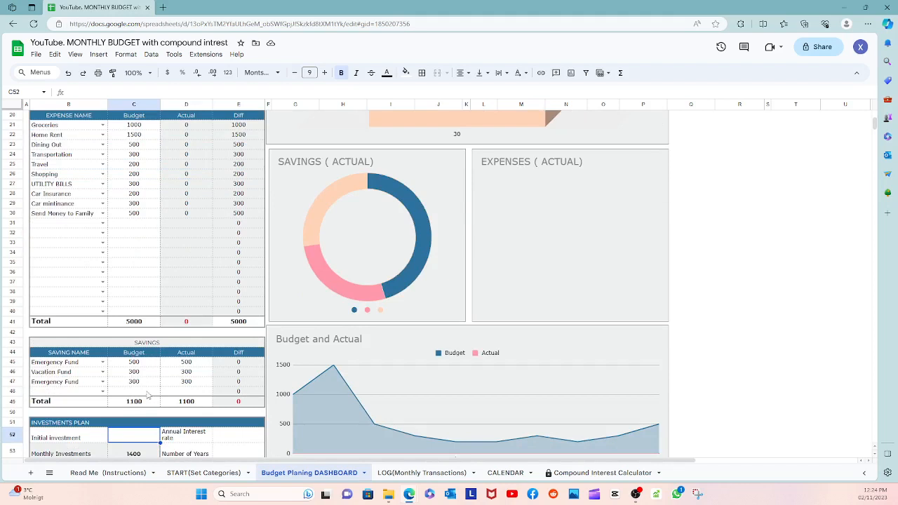
scroll(148, 394, down, 2)
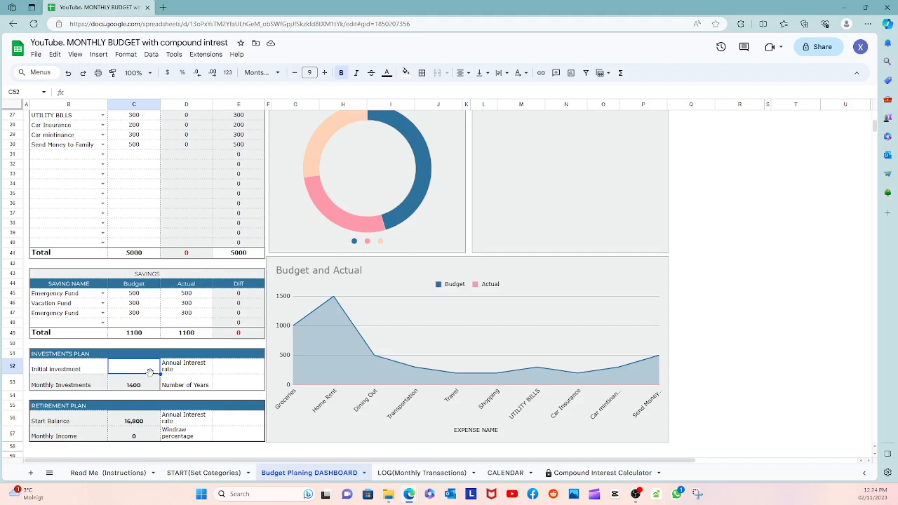
click(149, 355)
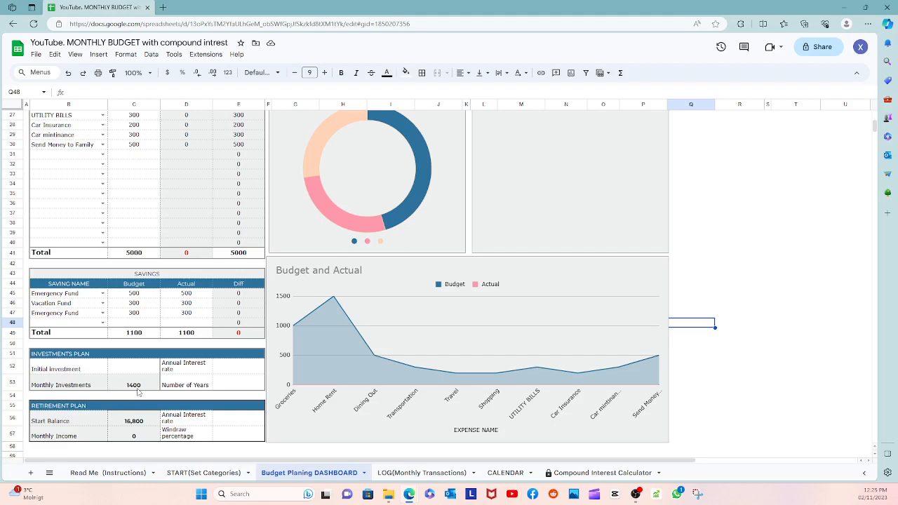
Enter 3000 as the Initial investment in the INVESTMENTS PLAN section.
click(145, 369)
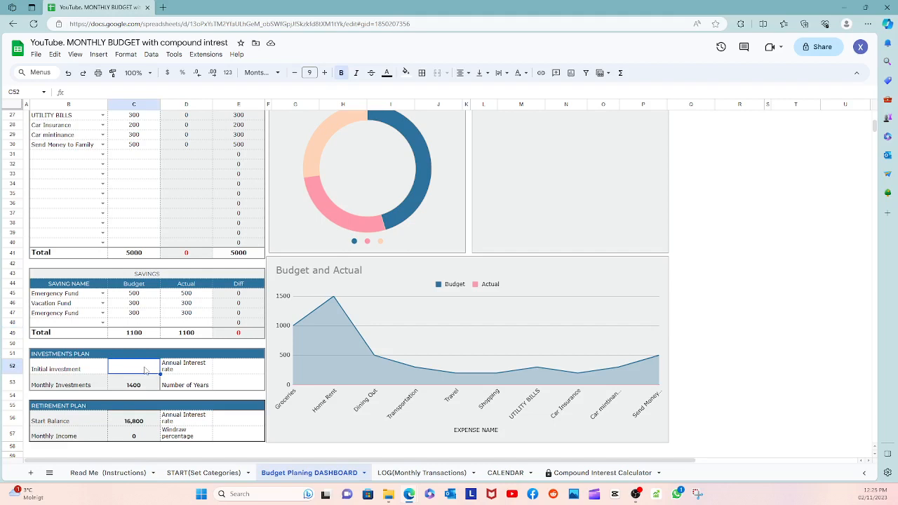
text(3000)
click(147, 401)
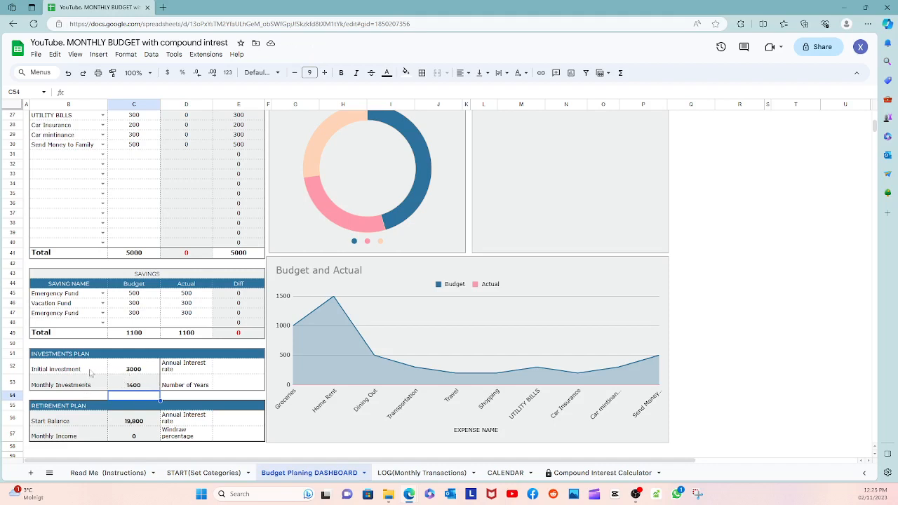
Set the Number of Years in the INVESTMENTS PLAN section to 25.
click(242, 385)
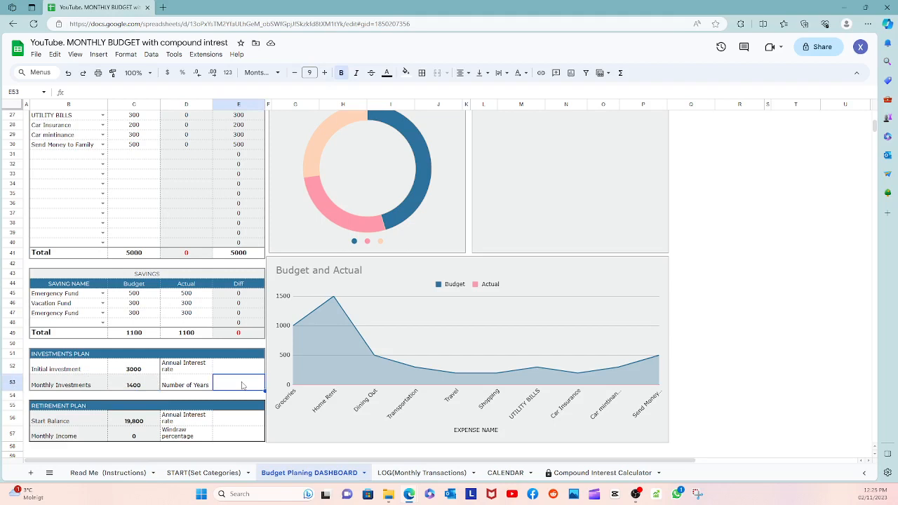
text(20)
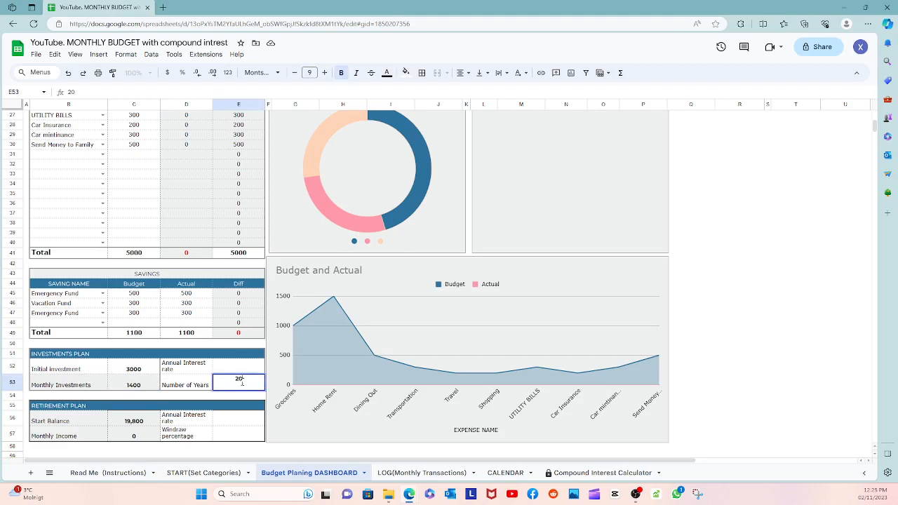
key(BackSpace)
text(5)
click(243, 399)
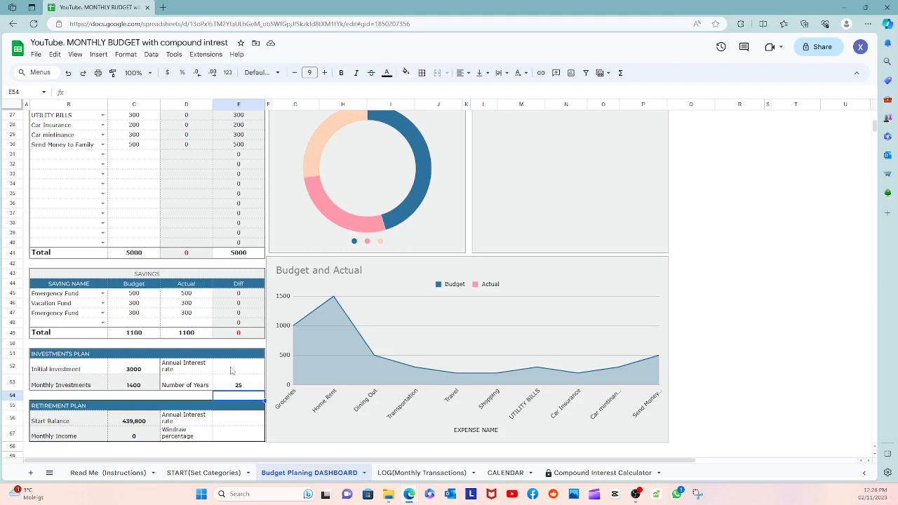
Set the Annual Interest rate in the INVESTMENTS PLAN section to 10%.
click(234, 371)
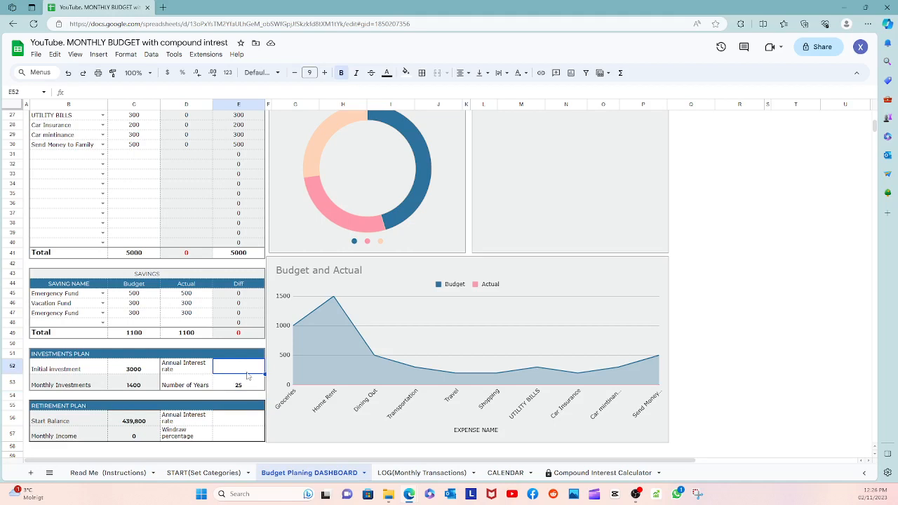
text(10%)
click(247, 398)
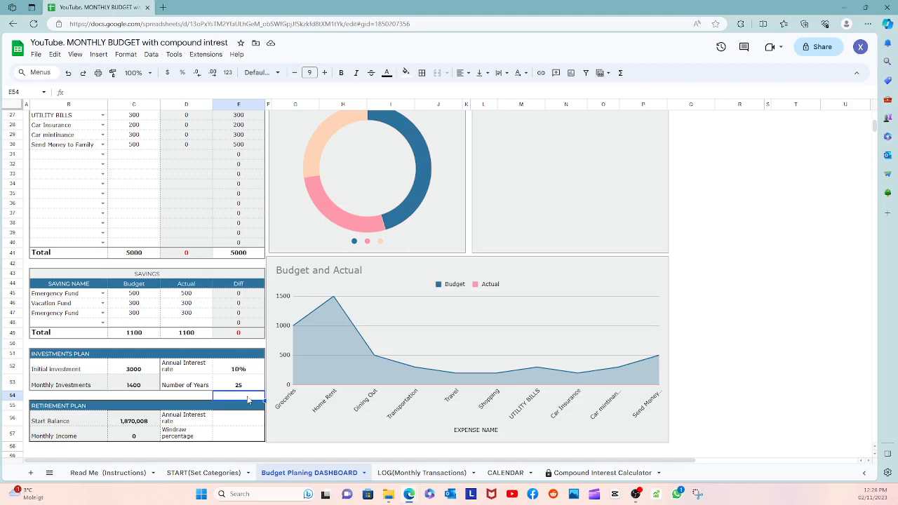
Examine the Future Investment Value and the INVESTMENT PLAN chart alongside the investment plan inputs.
click(237, 369)
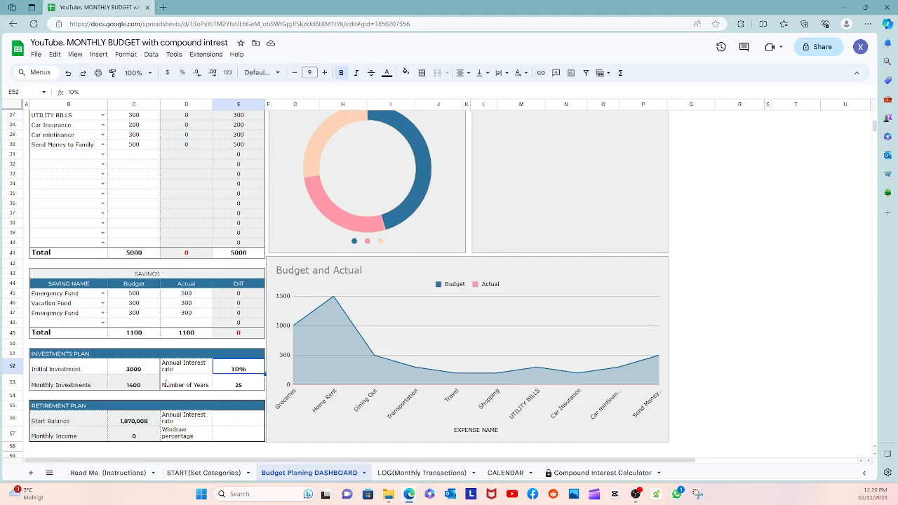
scroll(238, 393, up, 5)
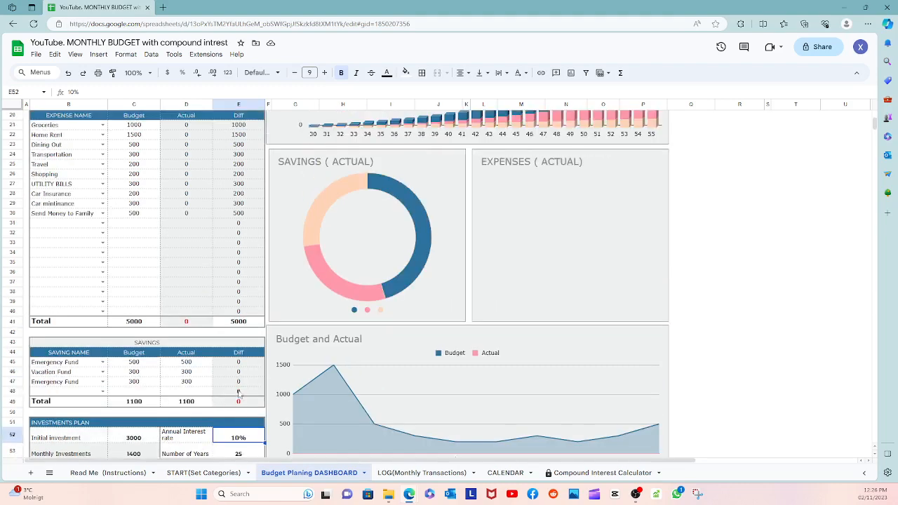
click(718, 216)
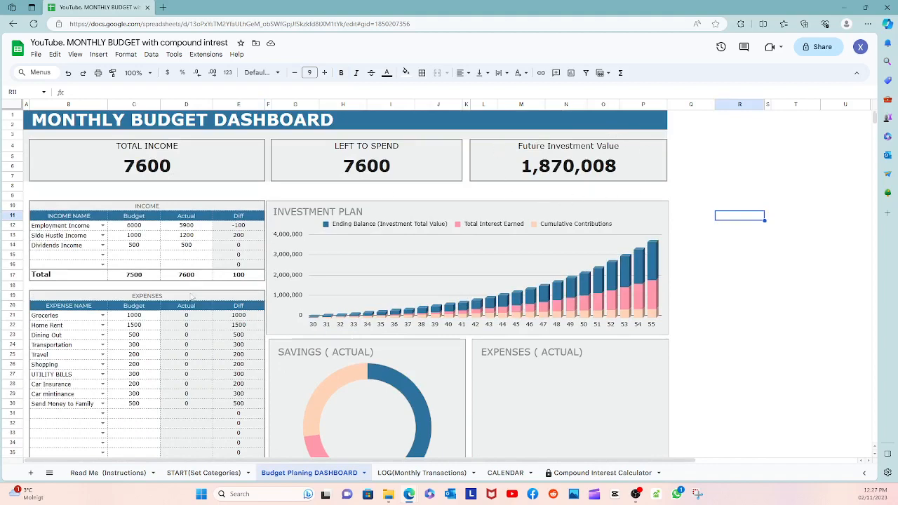
scroll(192, 297, down, 5)
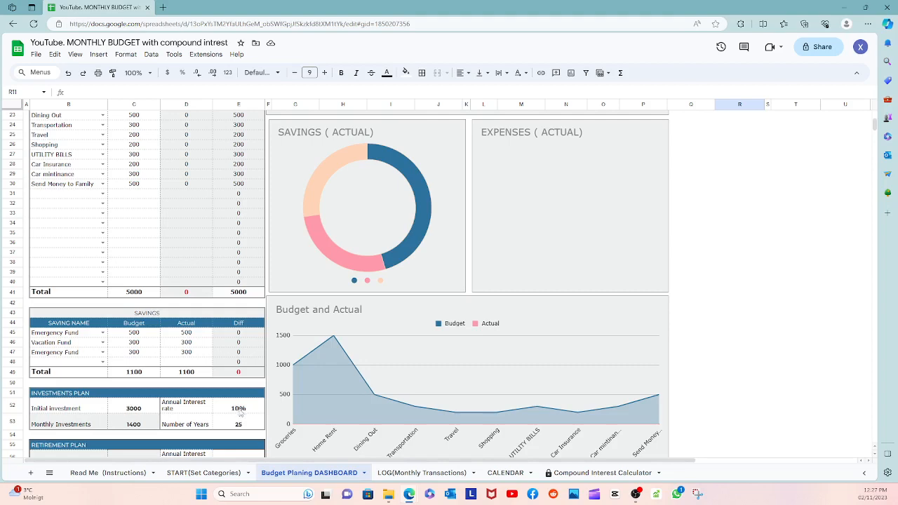
scroll(311, 397, up, 7)
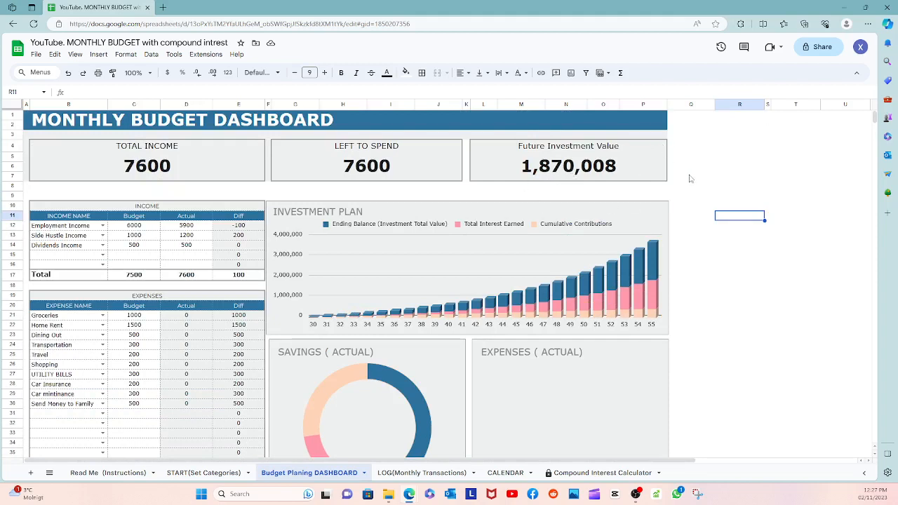
scroll(209, 449, down, 5)
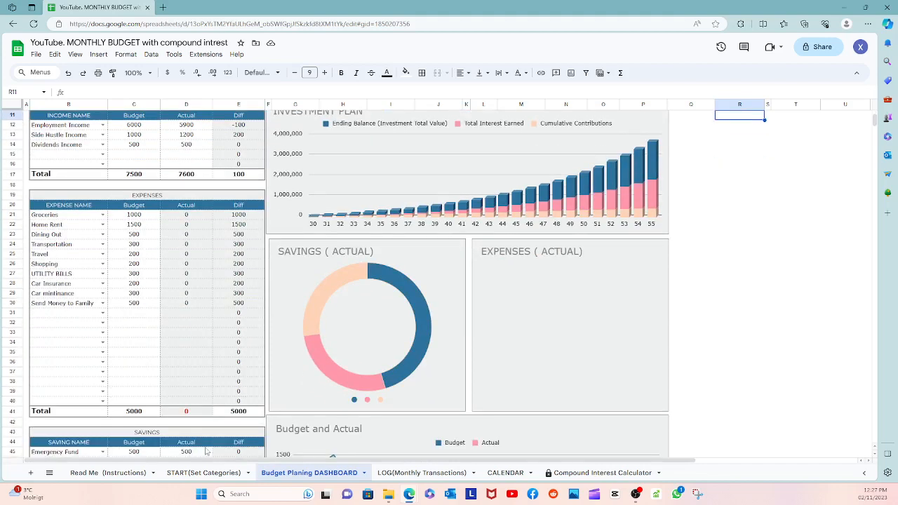
scroll(193, 407, down, 2)
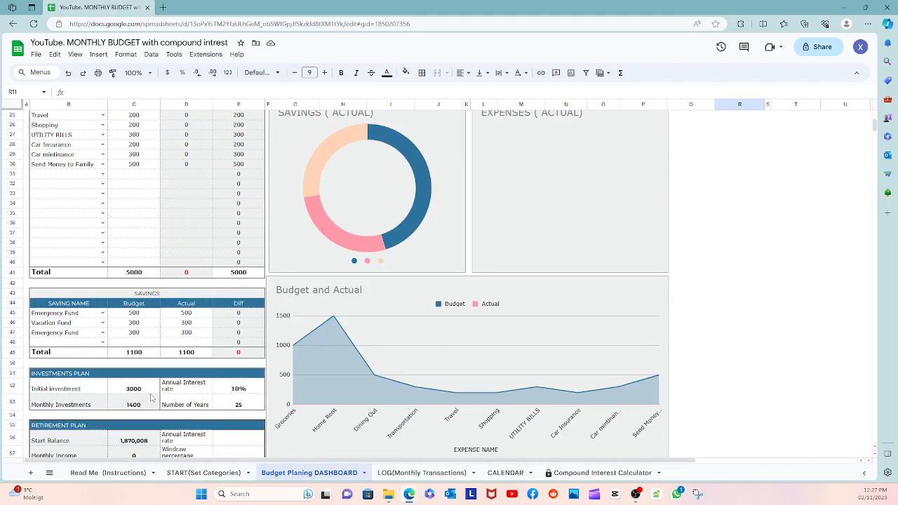
scroll(152, 397, up, 5)
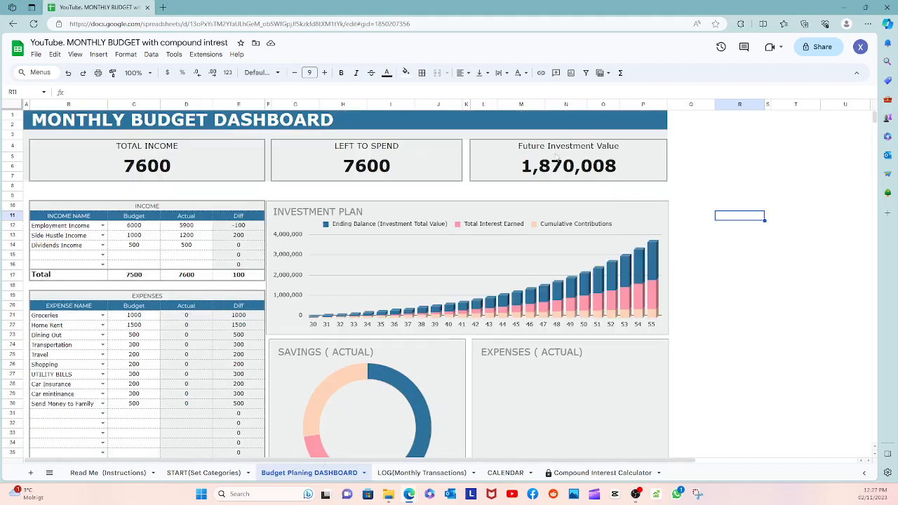
Open the Compound Interest Calculator sheet and examine its planner inputs, charts, Investment Summary and yearly Investment Plan table.
click(588, 473)
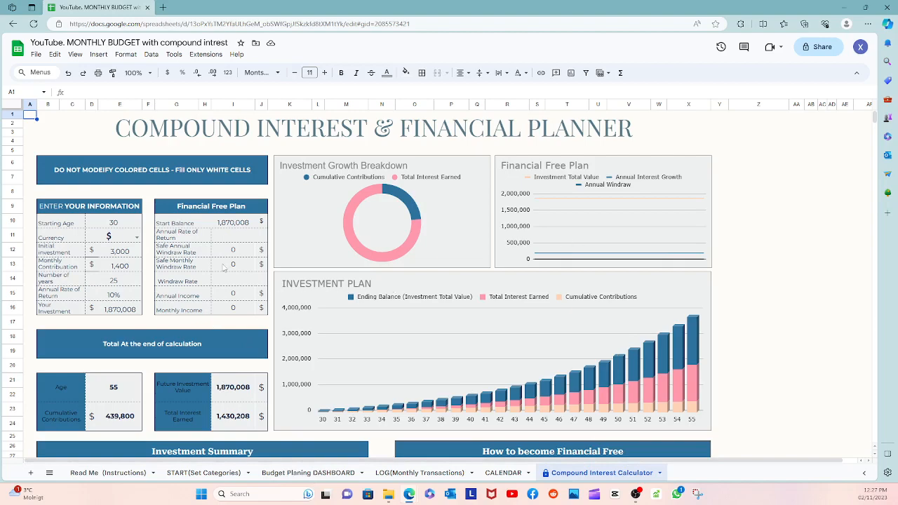
scroll(133, 260, down, 5)
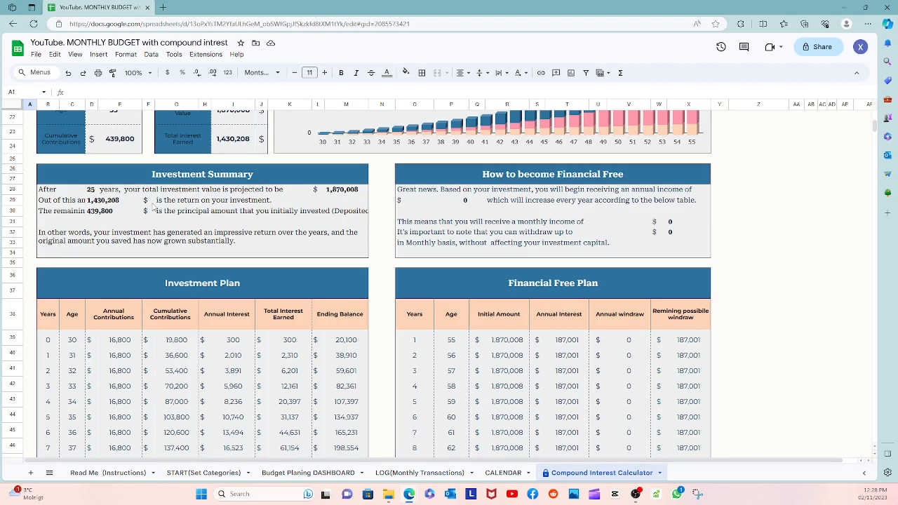
scroll(163, 296, down, 2)
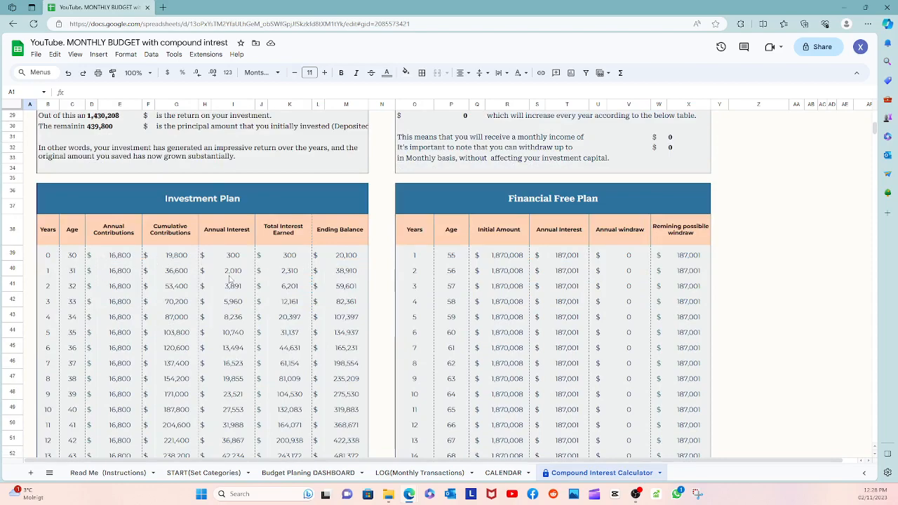
scroll(229, 279, up, 6)
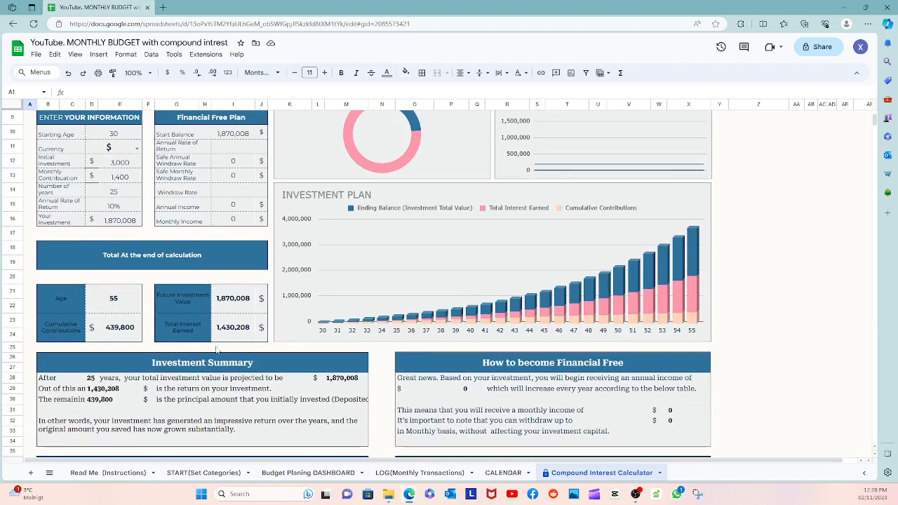
scroll(162, 366, down, 2)
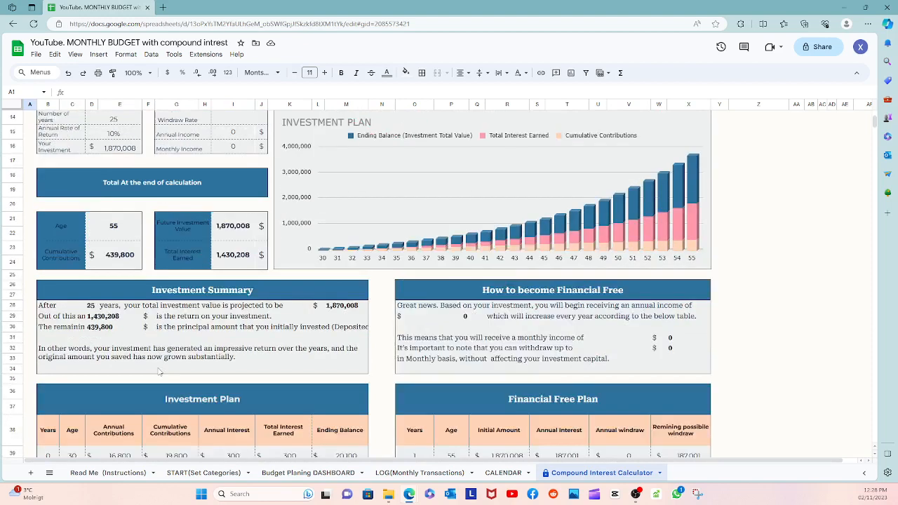
Set the Starting Age to 25 and allow the protected edit, suppressing the warning for 5 minutes.
scroll(157, 359, up, 3)
click(126, 163)
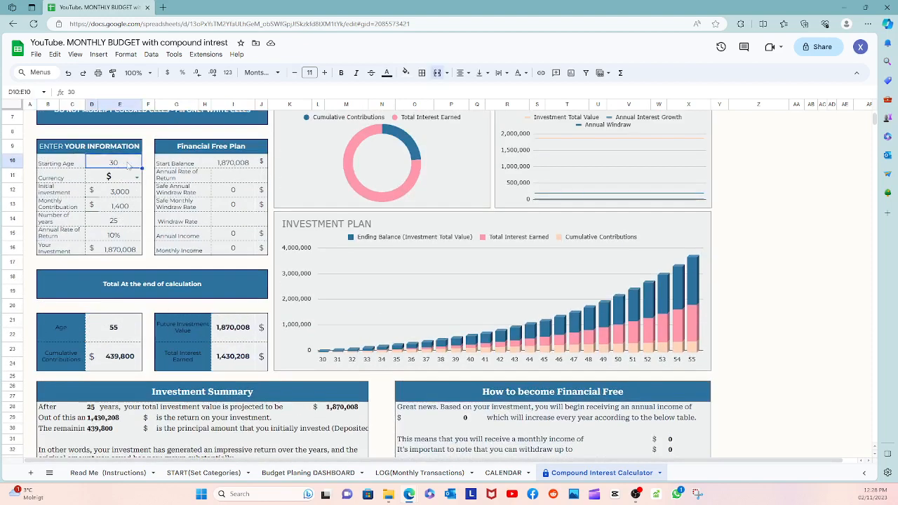
double_click(128, 163)
drag(129, 162, 110, 160)
text(25)
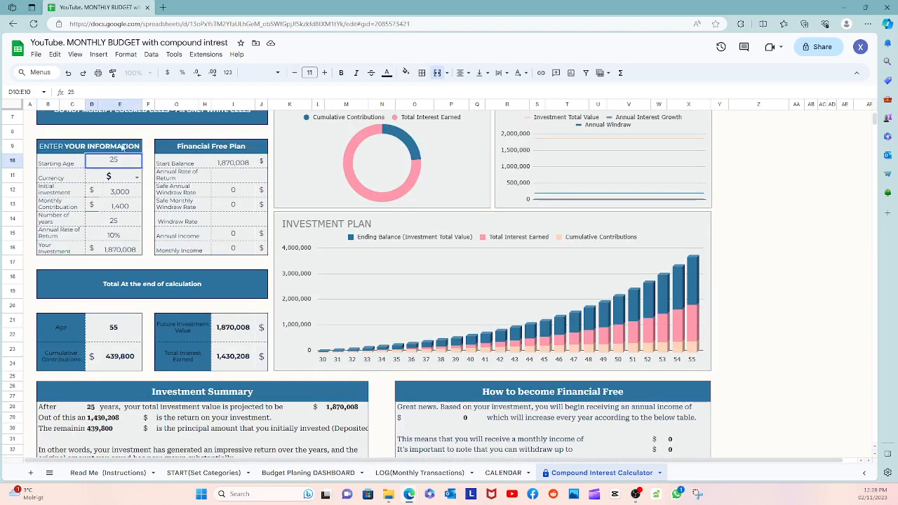
click(154, 139)
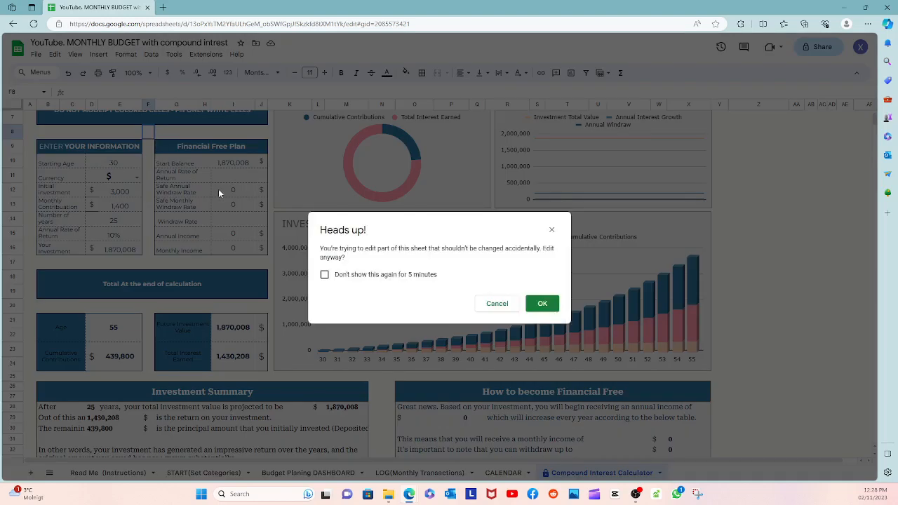
click(429, 279)
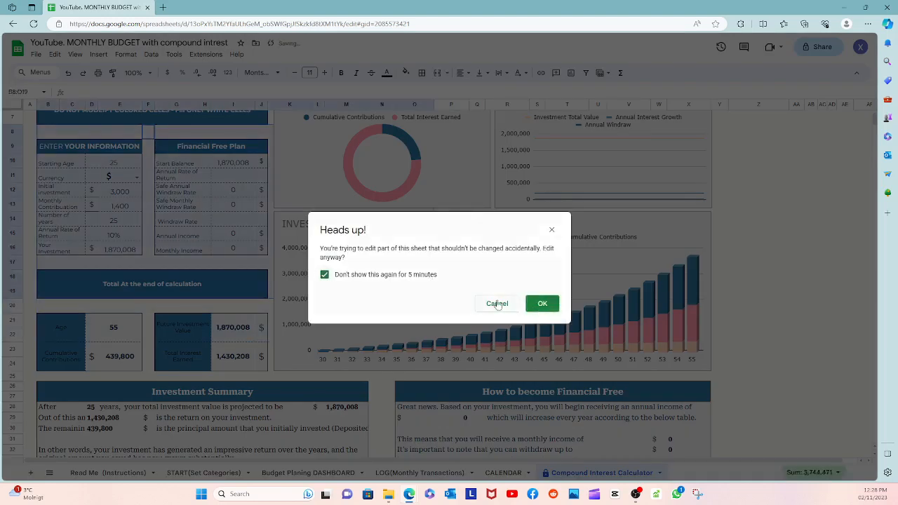
click(540, 303)
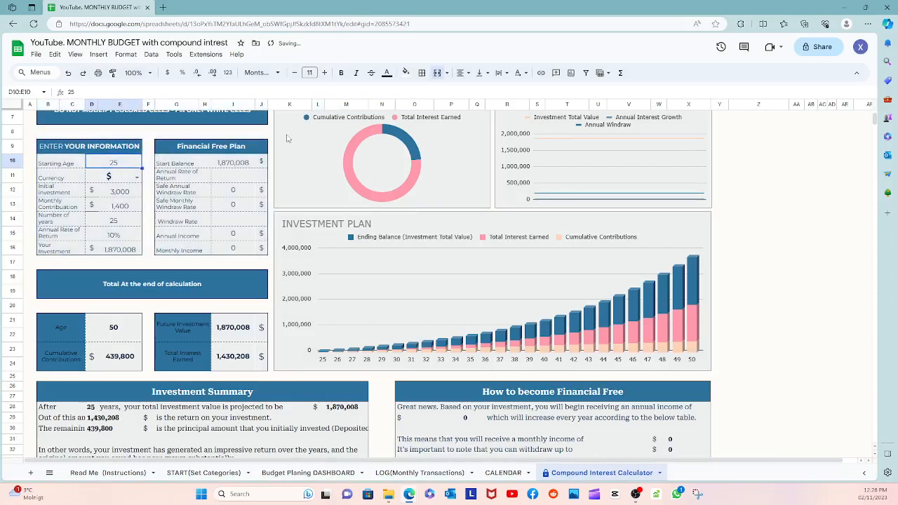
Fill the Starting Age cell with white.
click(405, 72)
click(500, 106)
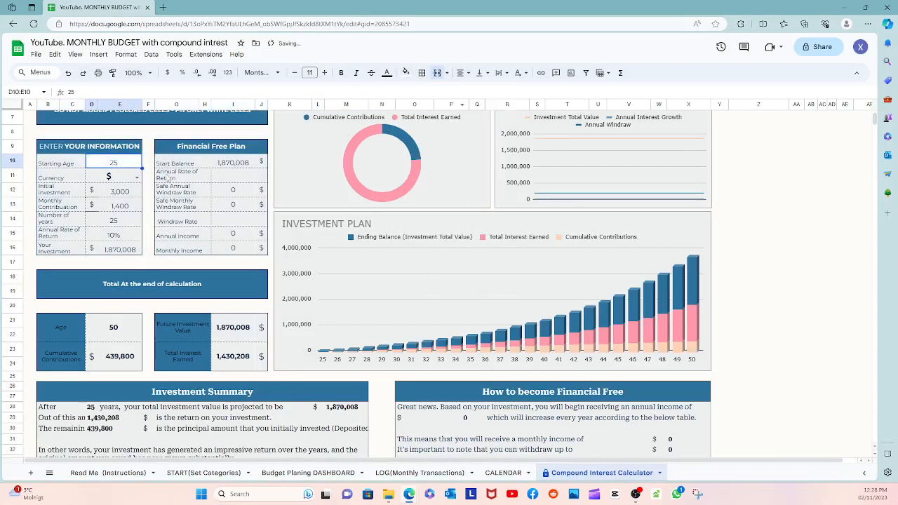
click(150, 189)
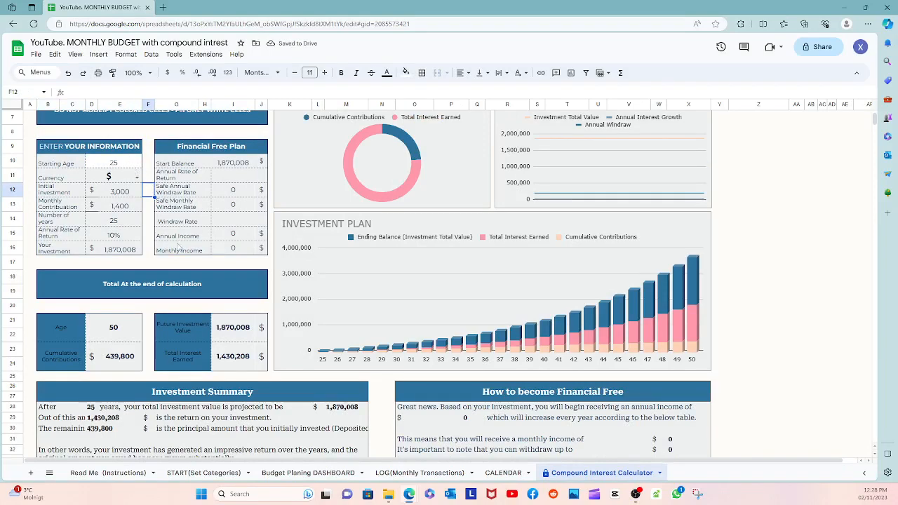
Examine the yearly Investment Plan and Financial Free Plan tables together with the planner's inputs and charts.
scroll(176, 259, down, 5)
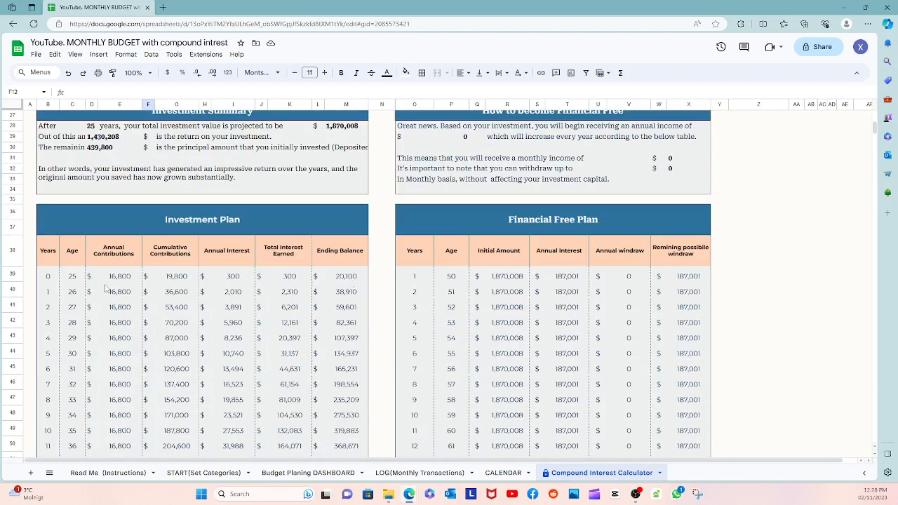
scroll(350, 375, down, 5)
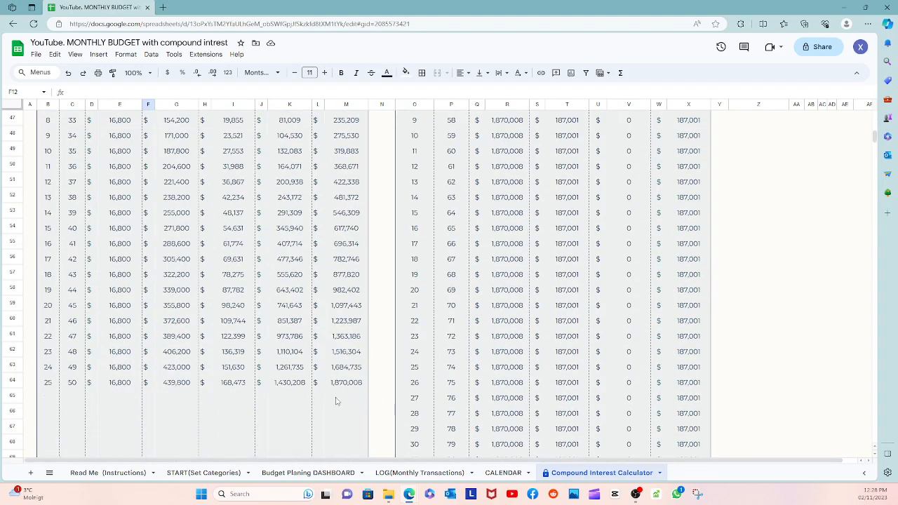
scroll(350, 391, up, 10)
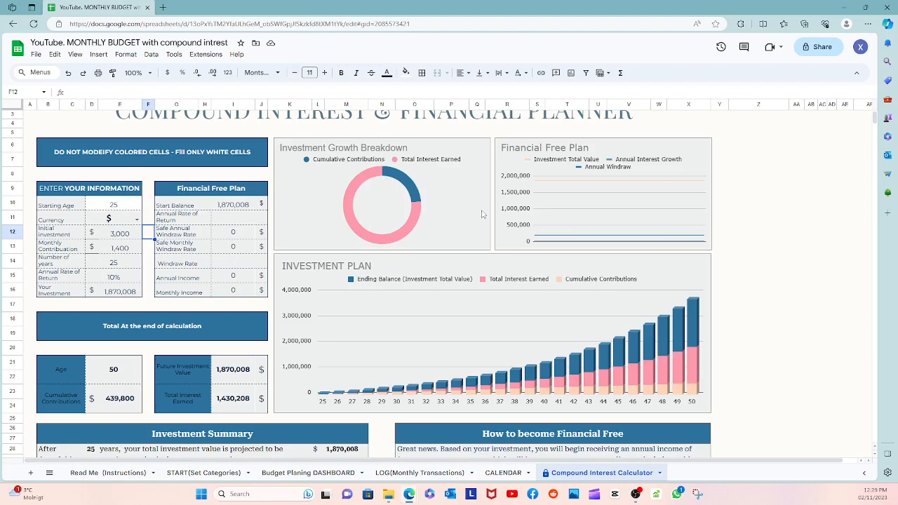
scroll(482, 214, up, 1)
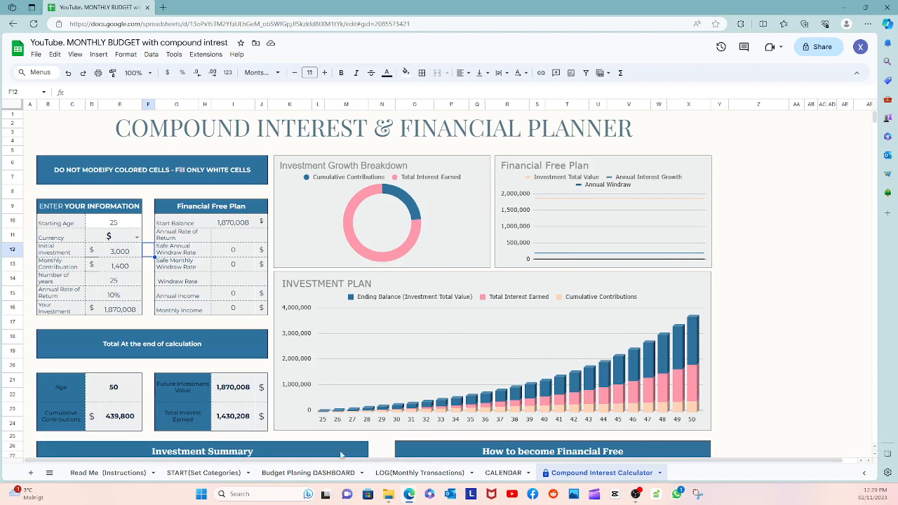
Open the Budget Planing DASHBOARD sheet and examine the savings, investment plan and retirement plan sections alongside the Future Investment Value.
click(293, 478)
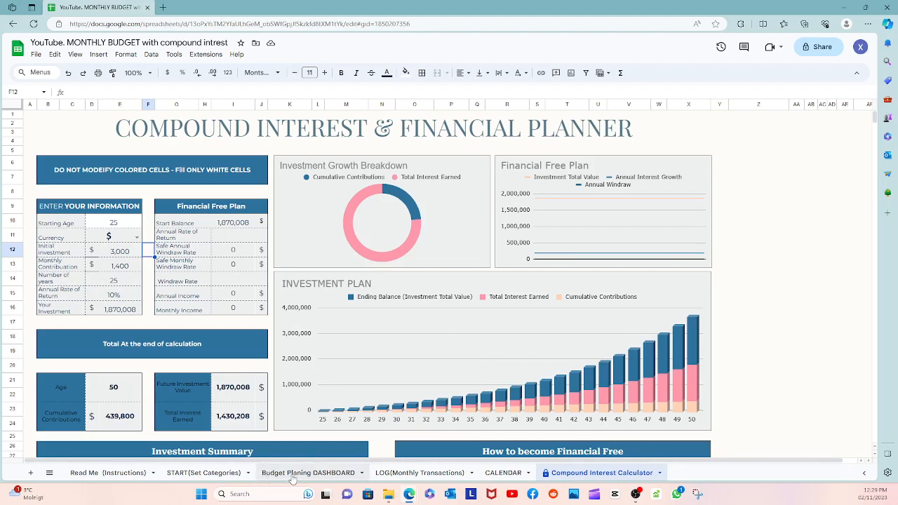
scroll(176, 325, down, 5)
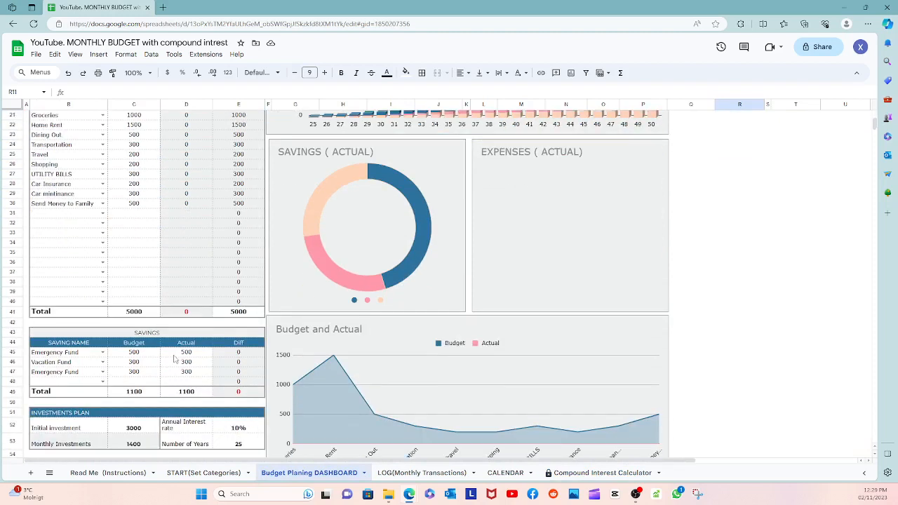
scroll(106, 354, down, 3)
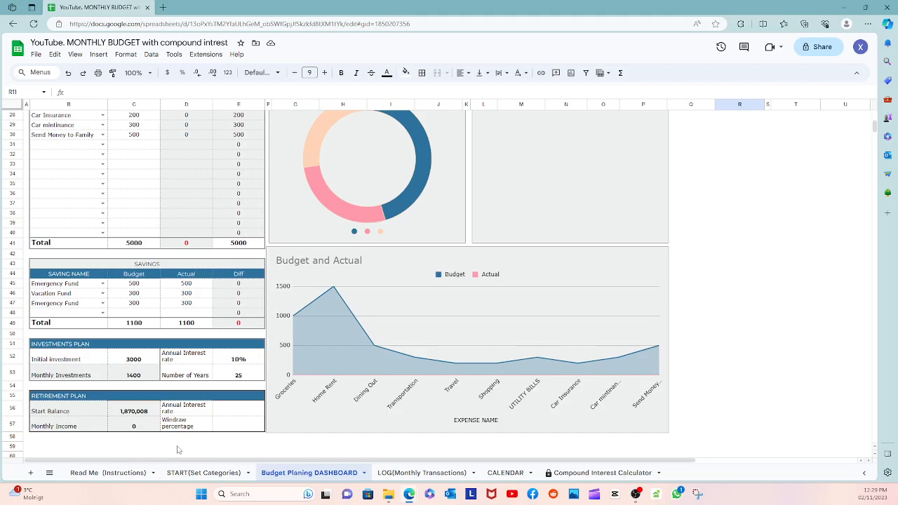
scroll(178, 421, down, 3)
click(246, 309)
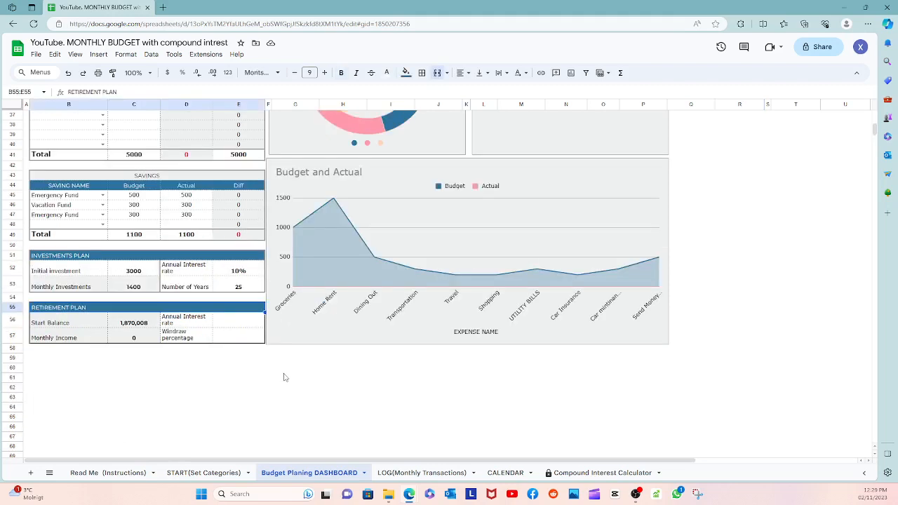
scroll(284, 377, up, 12)
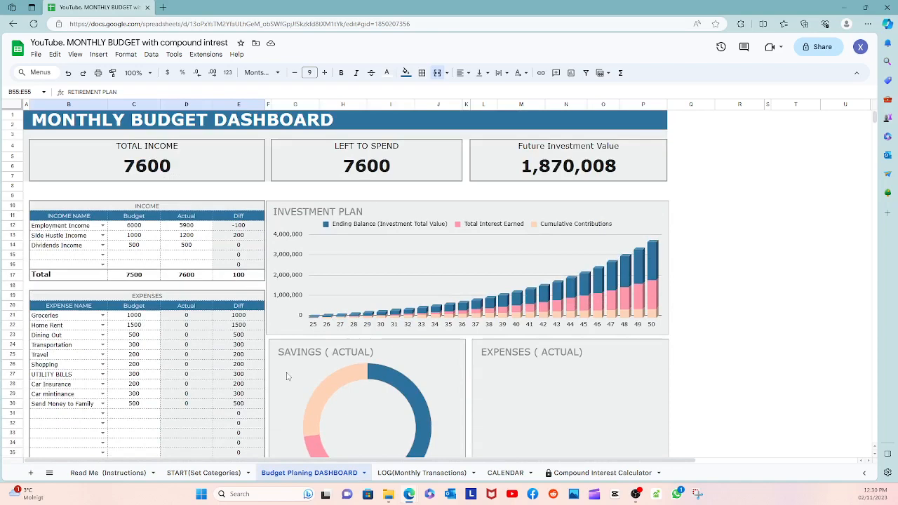
scroll(287, 377, down, 7)
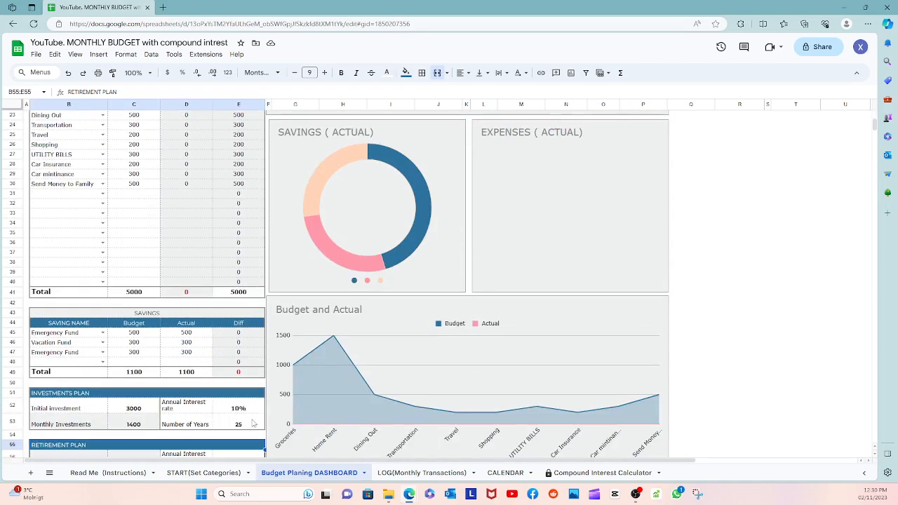
scroll(243, 425, up, 4)
scroll(242, 425, up, 3)
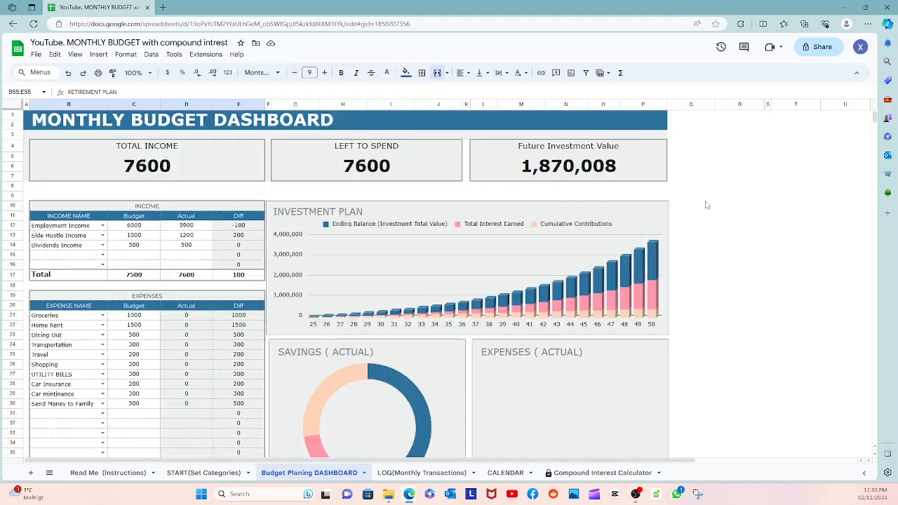
Set the Annual Interest rate in the RETIREMENT PLAN to 7%.
scroll(706, 217, down, 6)
scroll(346, 282, down, 1)
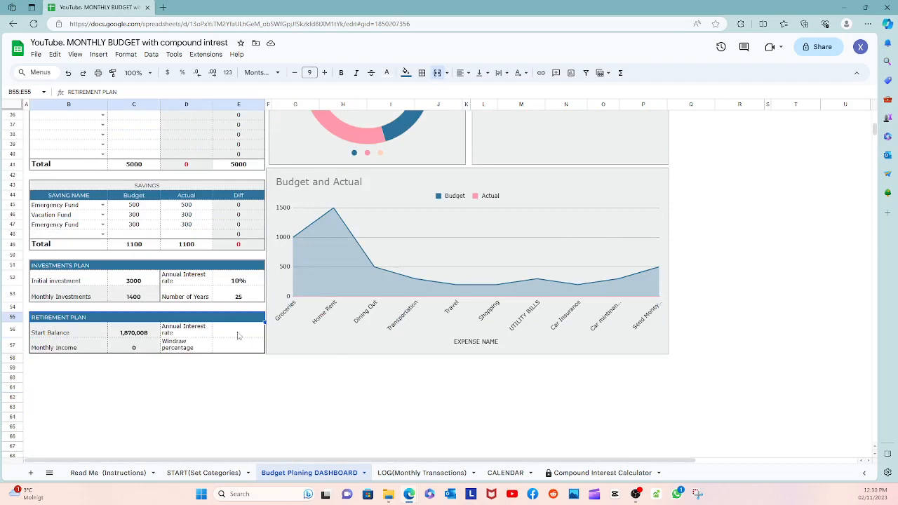
click(237, 331)
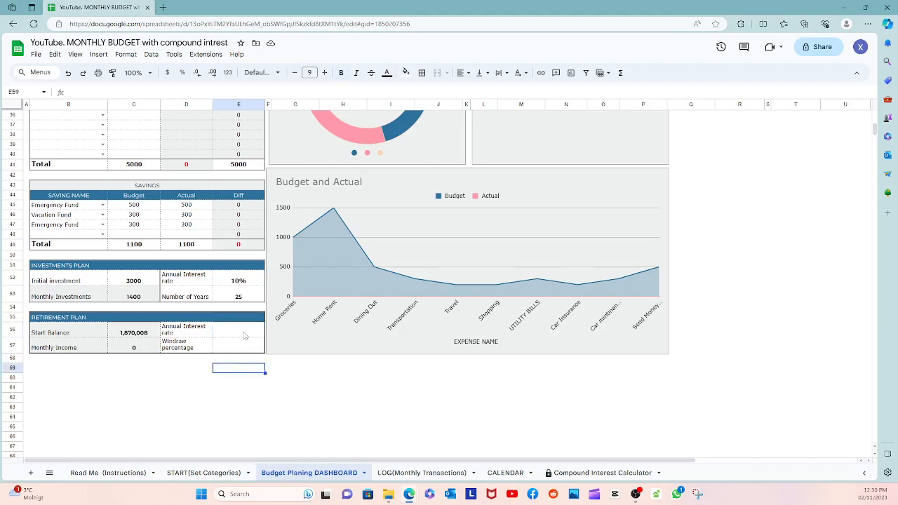
text(7%)
key(Return)
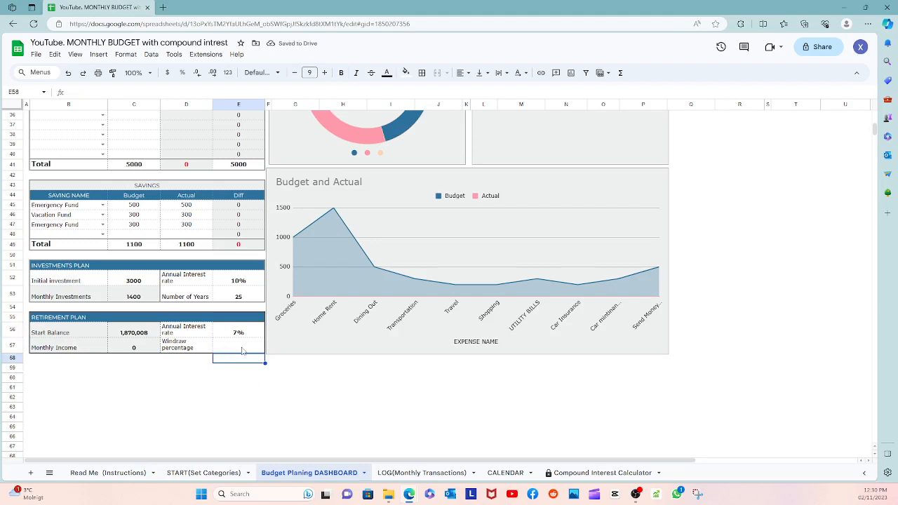
Set the Windraw percentage in the RETIREMENT PLAN to 5%.
click(242, 348)
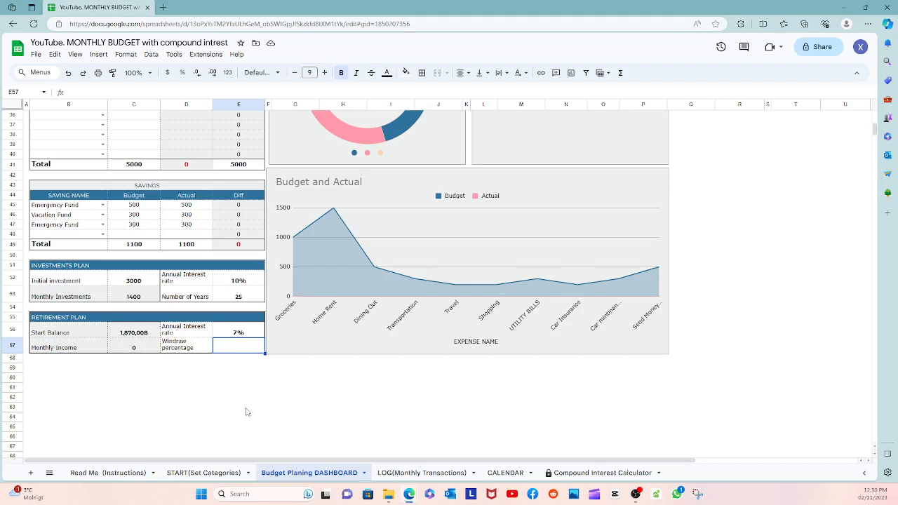
scroll(246, 412, up, 1)
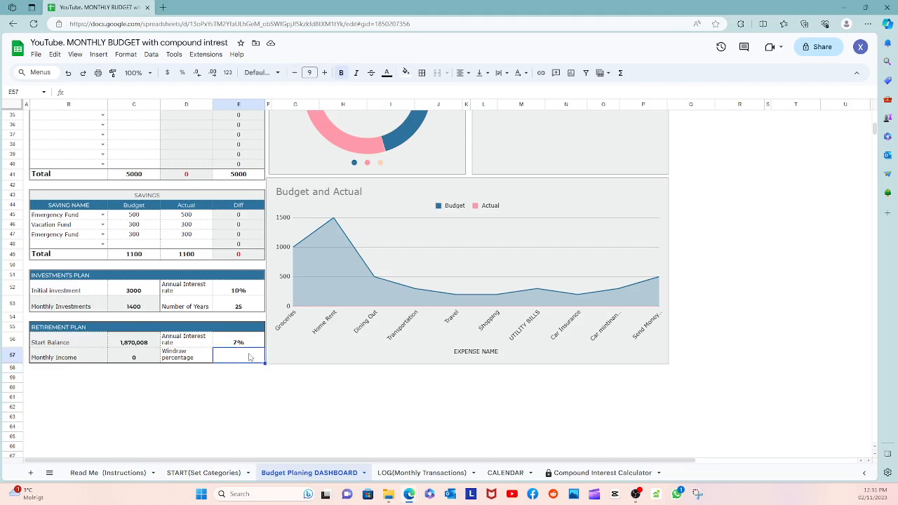
text(5)
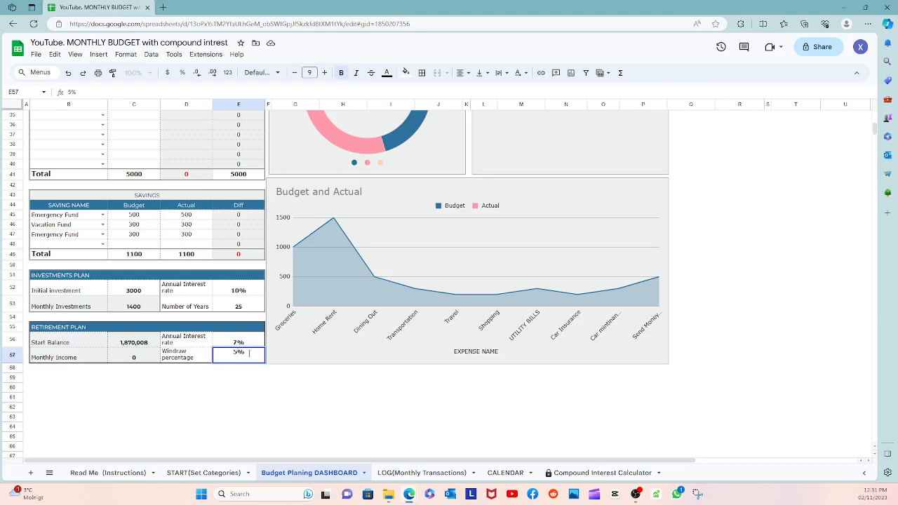
click(254, 394)
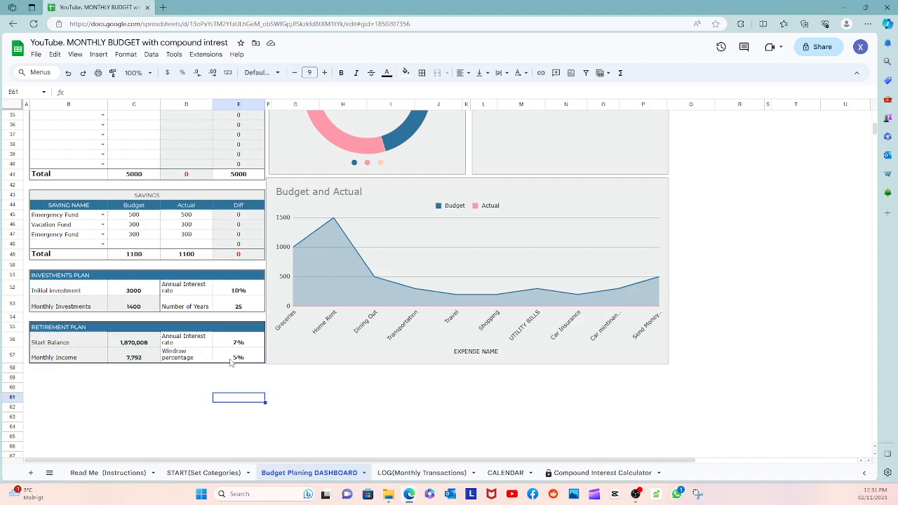
Review the Future Investment Value against the retirement Monthly Income, and set the Windraw percentage to 6%.
scroll(242, 367, up, 3)
scroll(253, 370, up, 5)
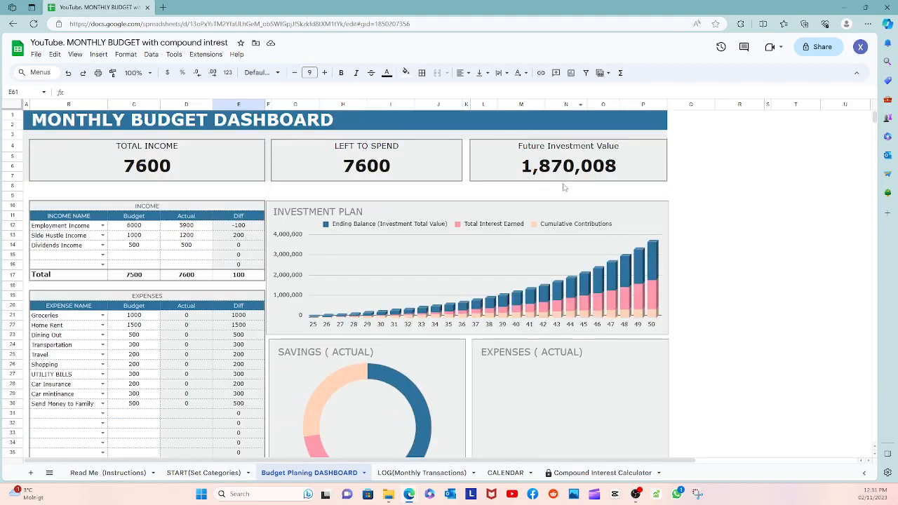
scroll(336, 391, down, 2)
scroll(336, 392, down, 5)
scroll(274, 420, down, 3)
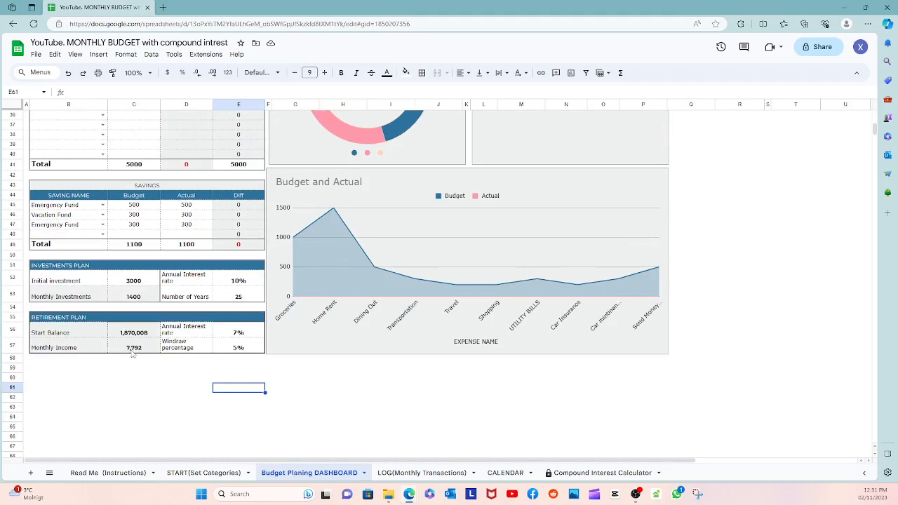
click(252, 379)
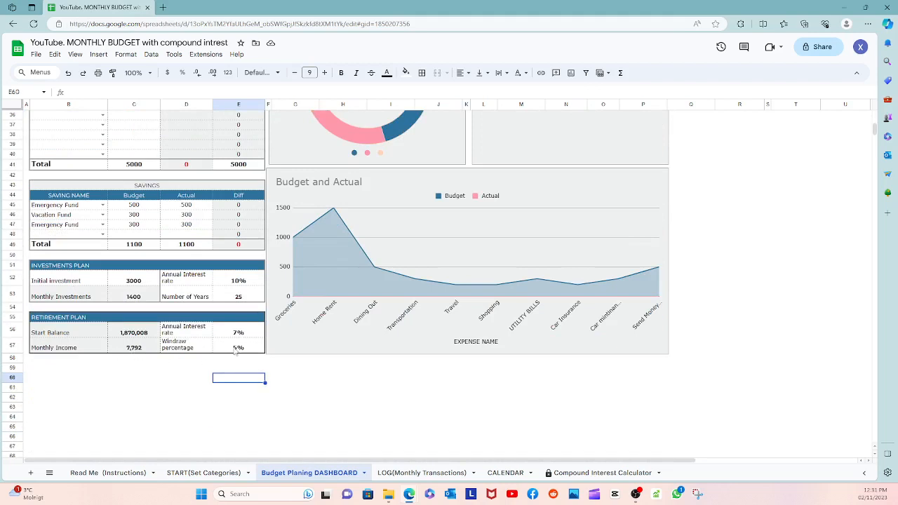
click(240, 350)
text(6)
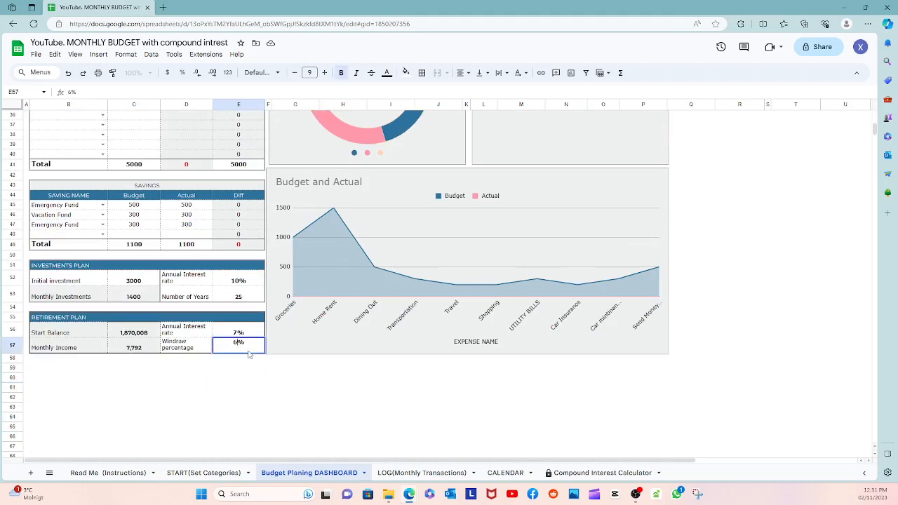
click(309, 387)
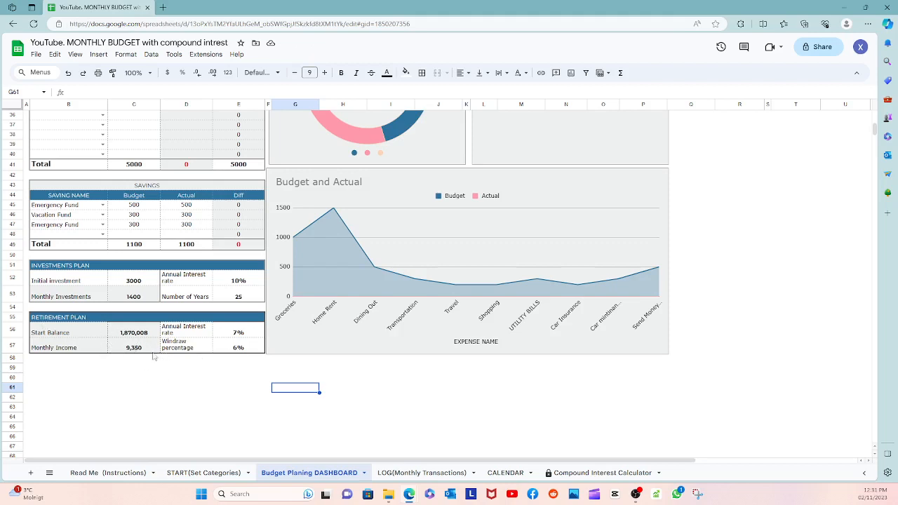
Open the Compound Interest Calculator sheet and examine the Financial Free Plan figures, chart, income summary and yearly table.
click(597, 474)
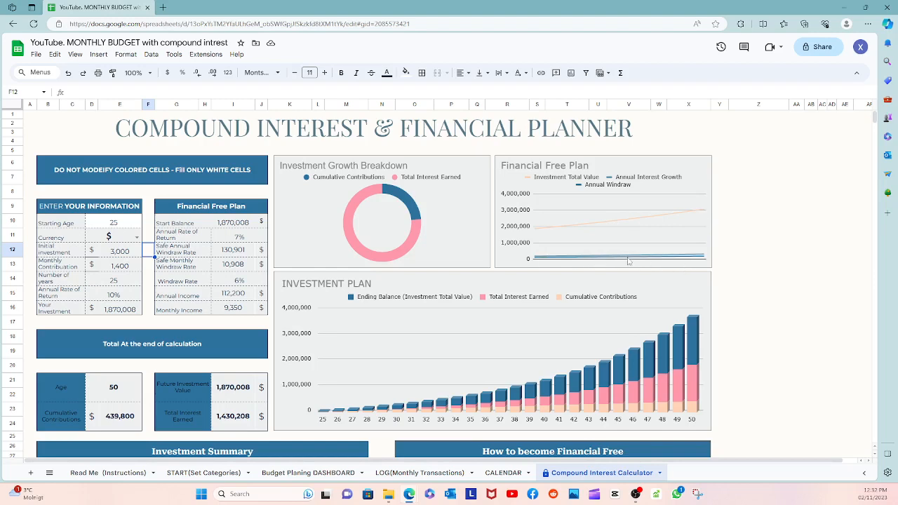
scroll(398, 231, down, 5)
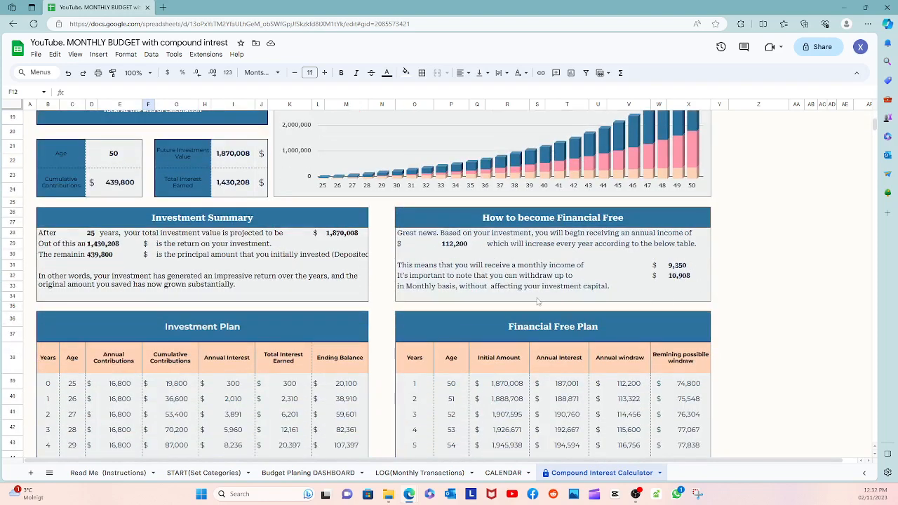
scroll(505, 277, down, 2)
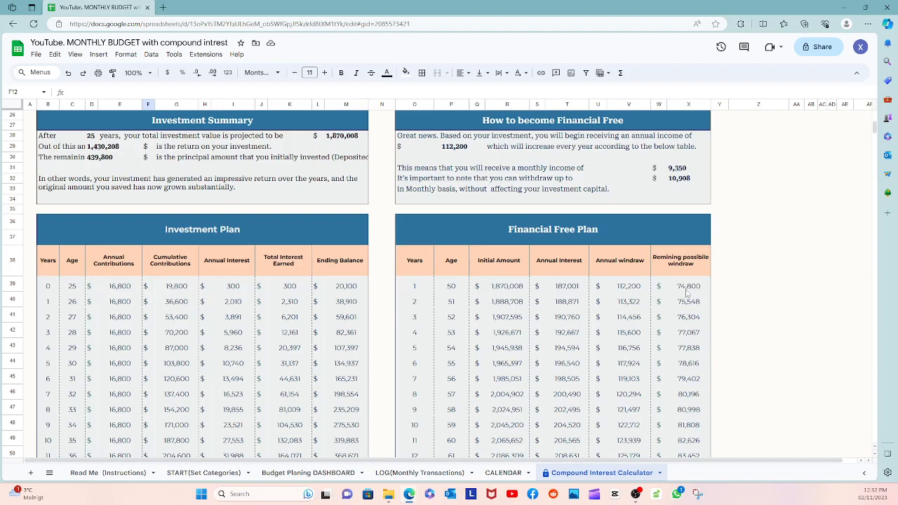
Return to the Budget Planing DASHBOARD sheet and set the RETIREMENT PLAN's Windraw percentage to 7%.
click(199, 477)
click(272, 475)
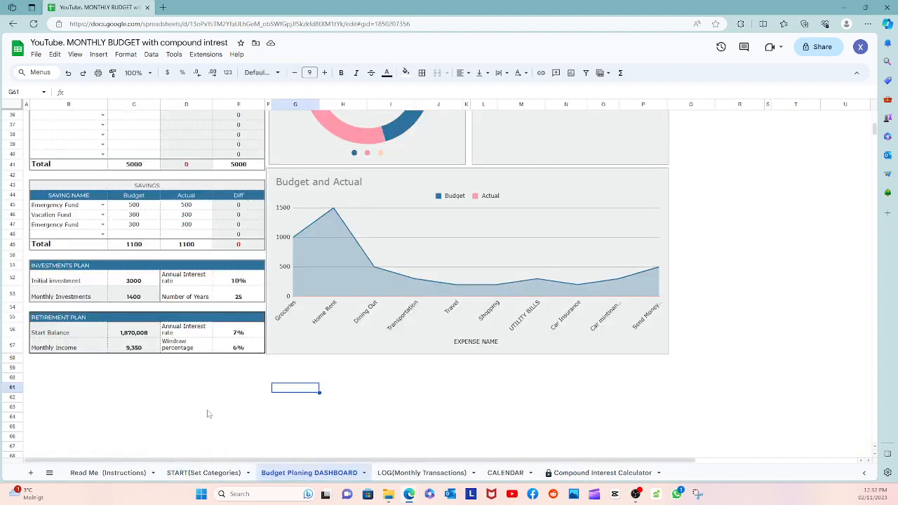
click(235, 335)
click(230, 350)
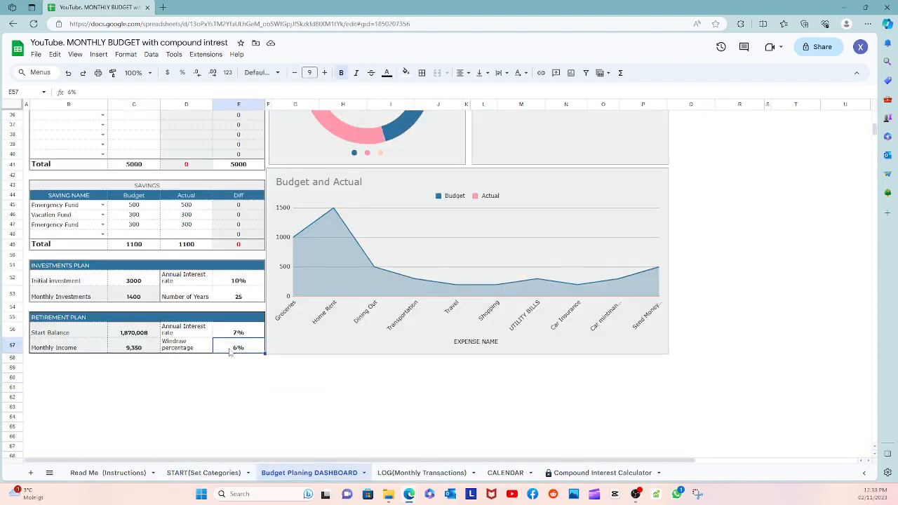
text(7)
click(223, 379)
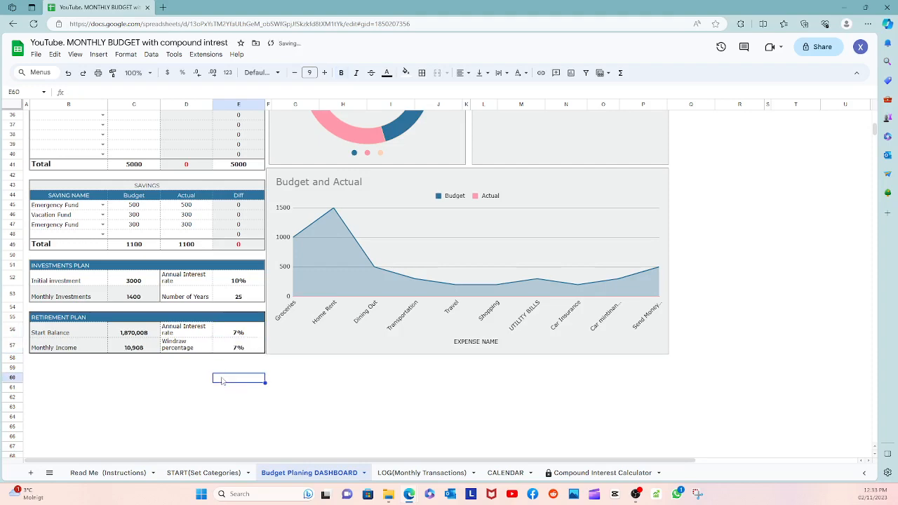
Check how the new withdrawal rate affects the Financial Free Plan table, income summary and chart in the Compound Interest Calculator.
click(578, 473)
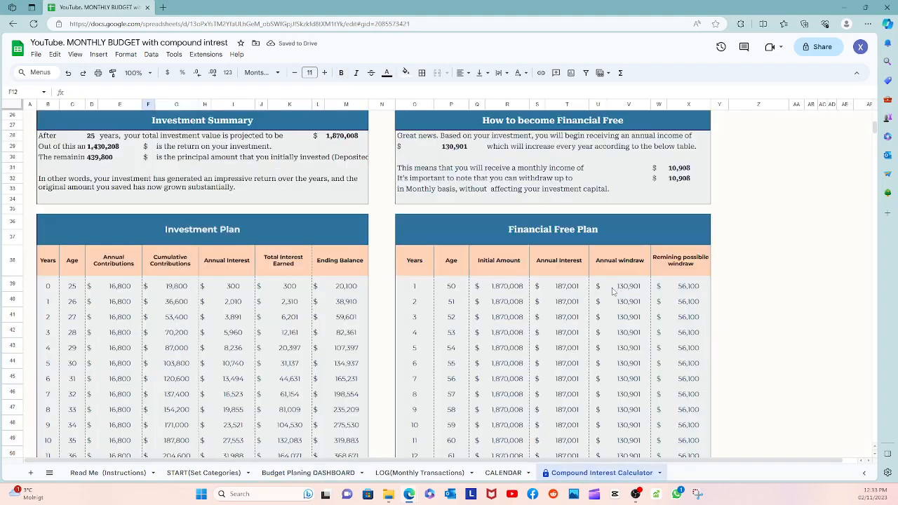
scroll(567, 301, up, 2)
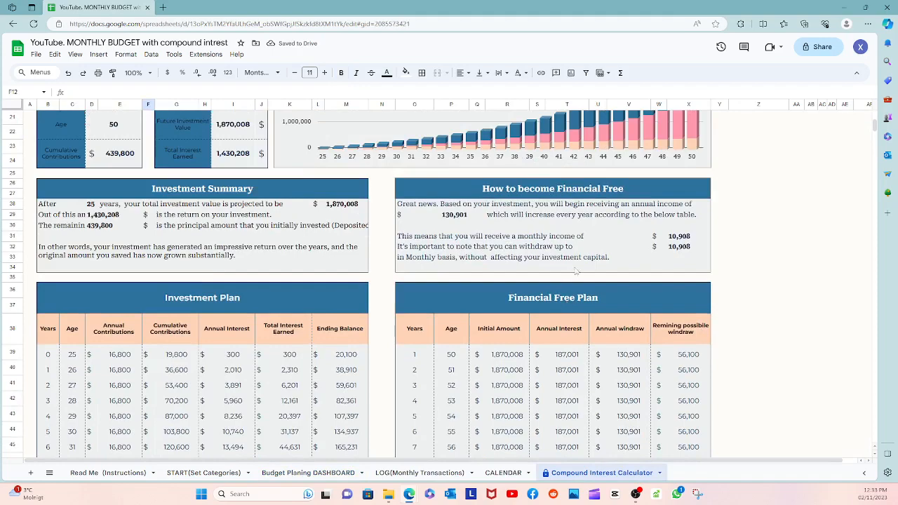
scroll(579, 266, up, 3)
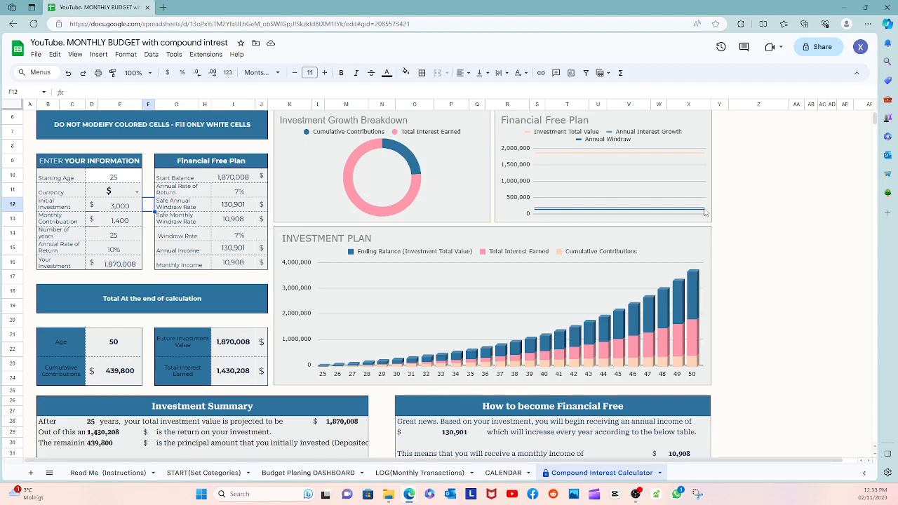
scroll(382, 210, down, 5)
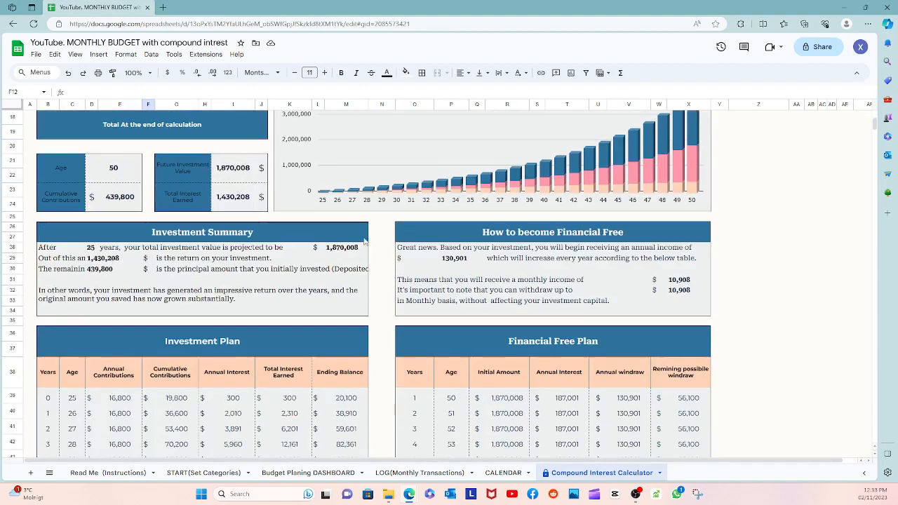
scroll(335, 297, down, 5)
scroll(279, 425, up, 2)
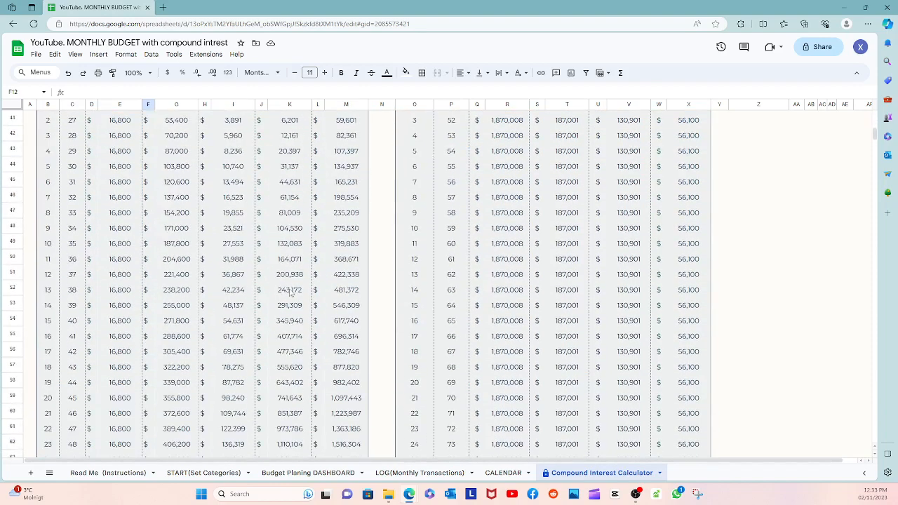
Open the START(Set Categories) sheet to view the custom expense, savings and income categories.
click(281, 474)
click(207, 473)
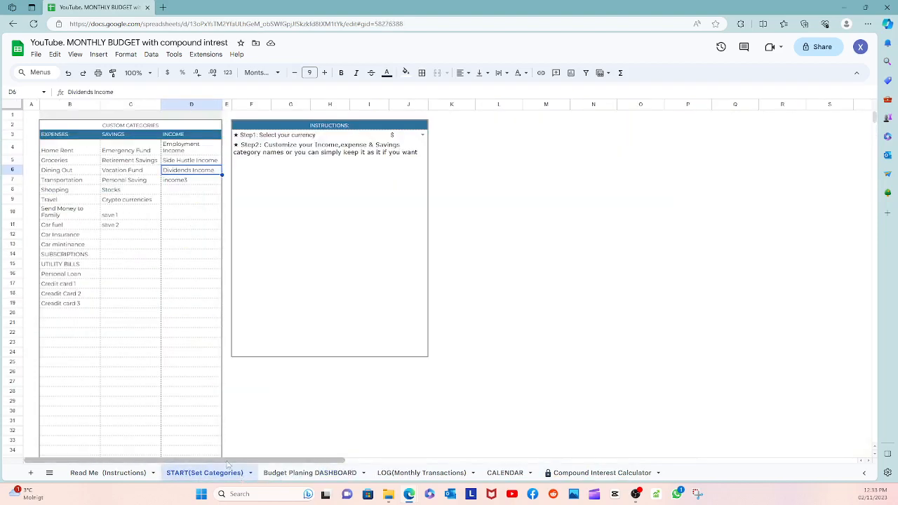
Return to the Budget Planing DASHBOARD sheet and set the RETIREMENT PLAN's Windraw percentage to 15%.
click(283, 474)
click(235, 351)
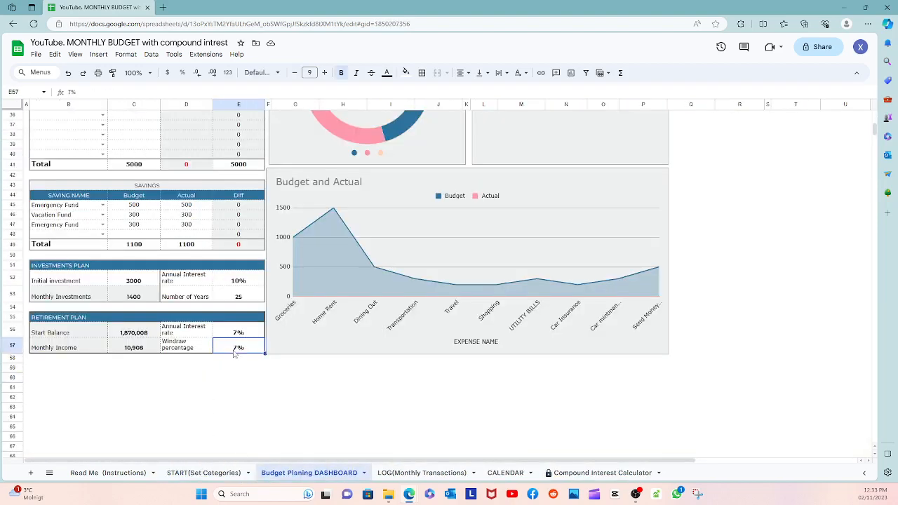
text(15)
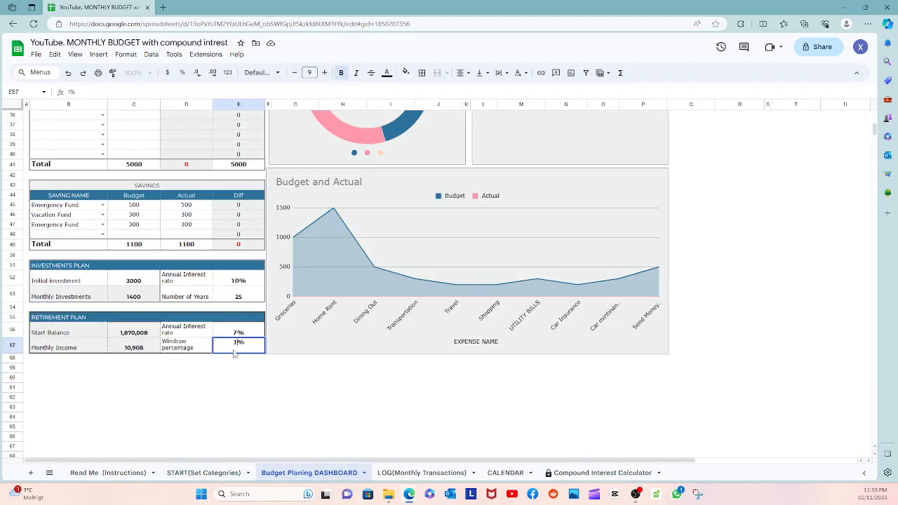
click(236, 370)
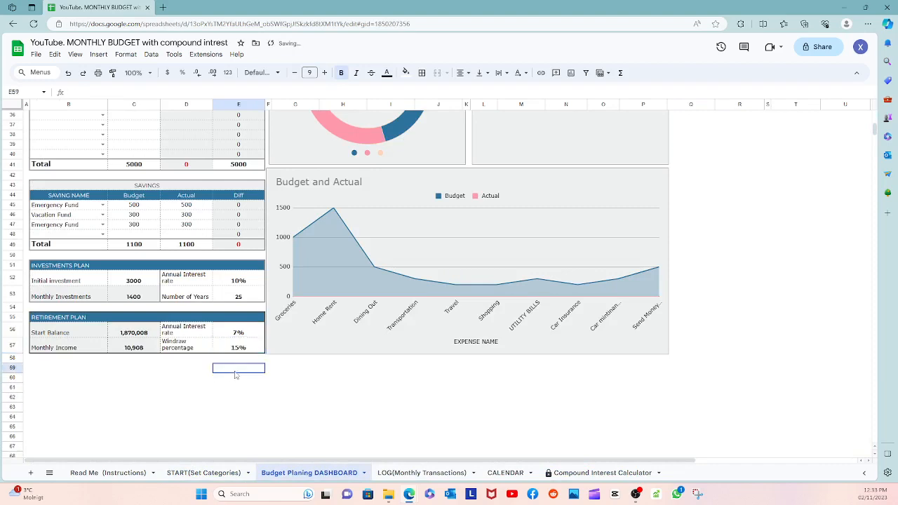
Examine how the 15% withdrawal rate affects the Compound Interest Calculator's Financial Free Plan chart, income summary and yearly table.
click(581, 475)
scroll(545, 369, up, 8)
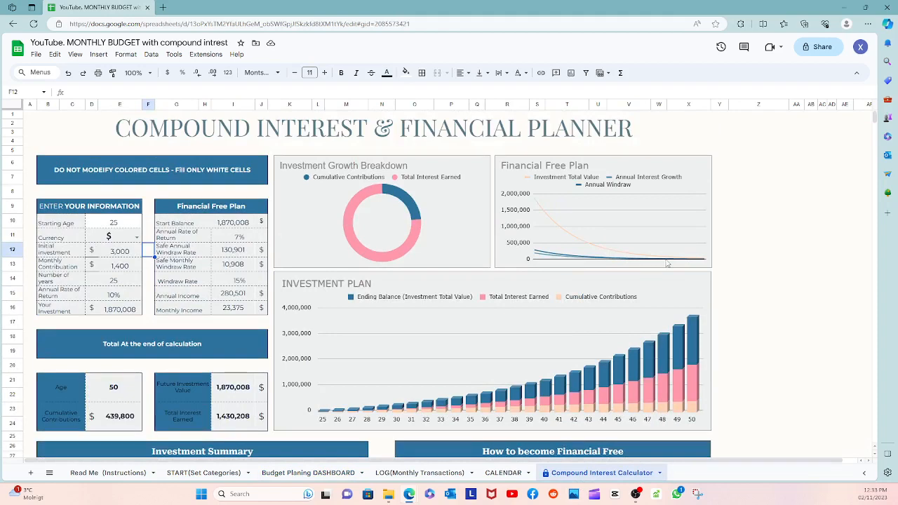
scroll(638, 273, down, 5)
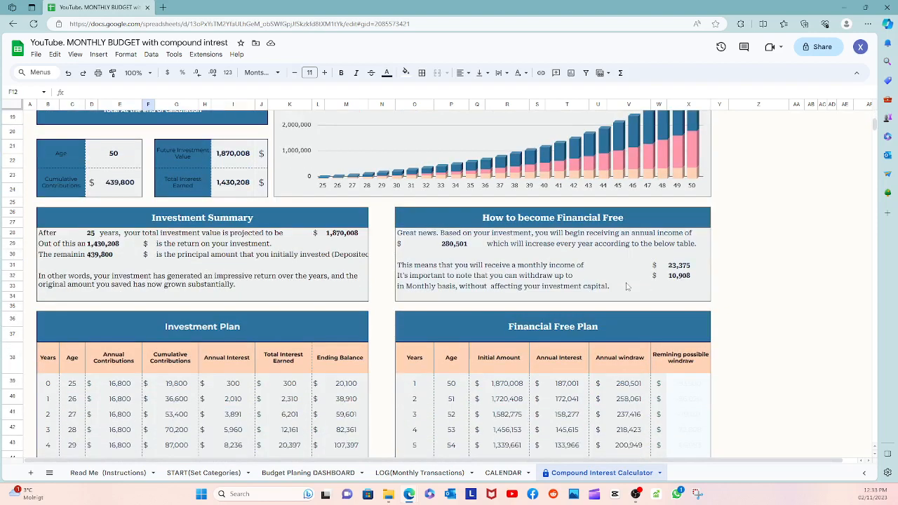
scroll(628, 287, down, 2)
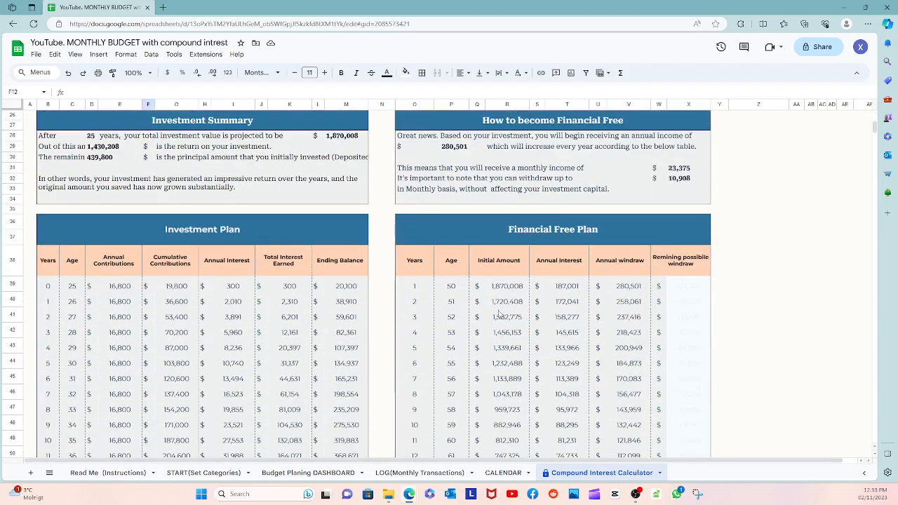
scroll(647, 303, down, 3)
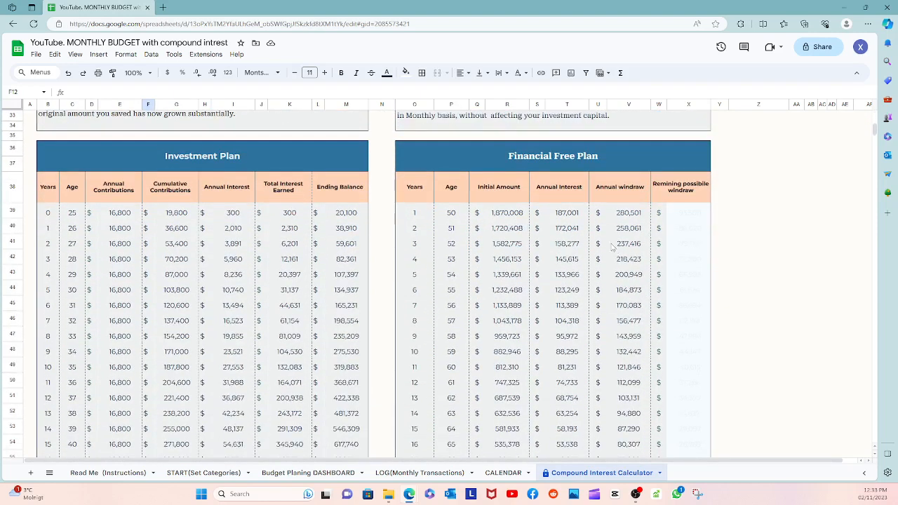
scroll(634, 232, down, 1)
scroll(633, 254, down, 5)
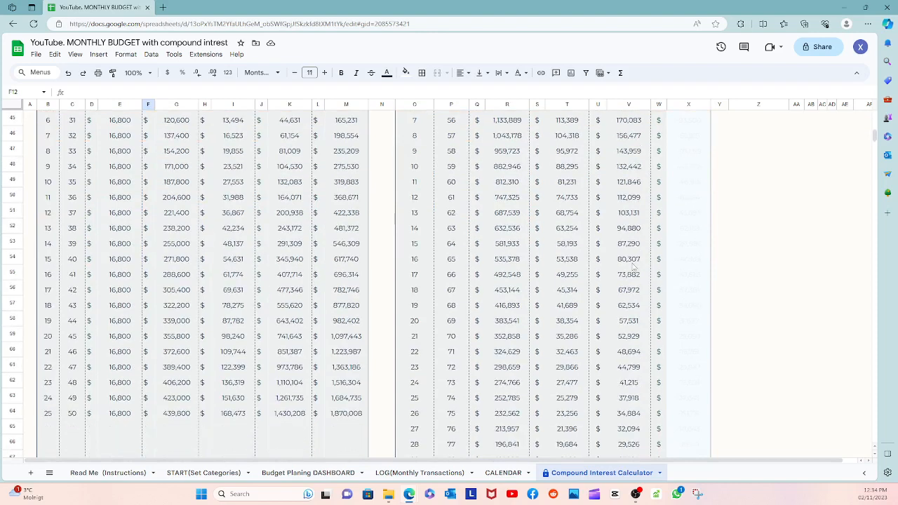
scroll(631, 296, down, 6)
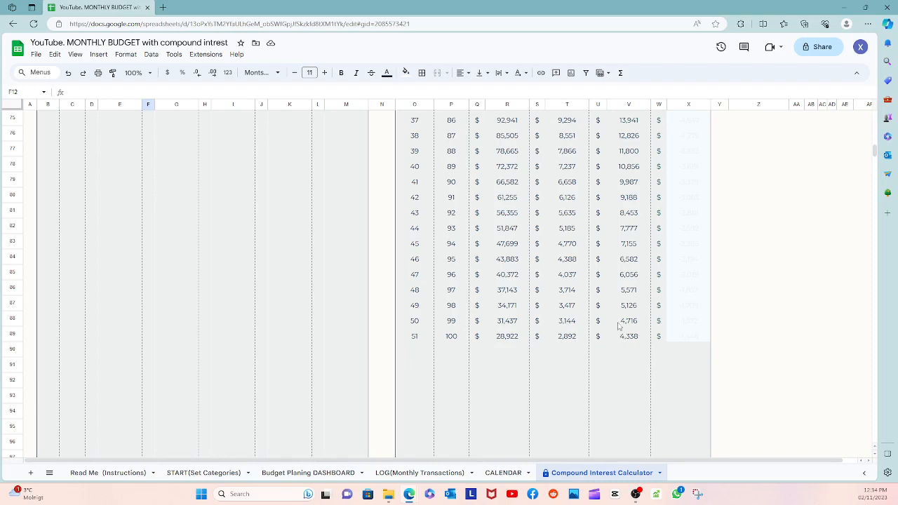
scroll(618, 325, up, 3)
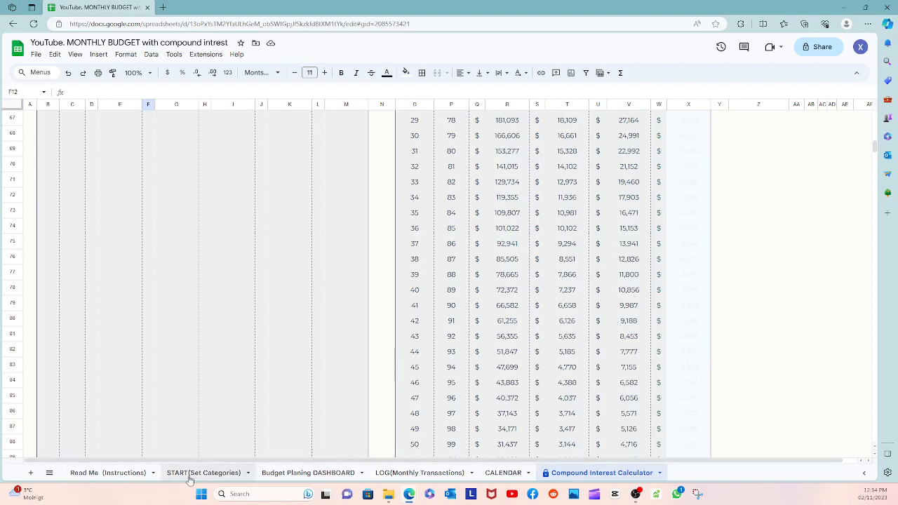
Open the LOG(Monthly Transactions) sheet and date a new transaction in row 25 as November 17, 2023.
click(308, 472)
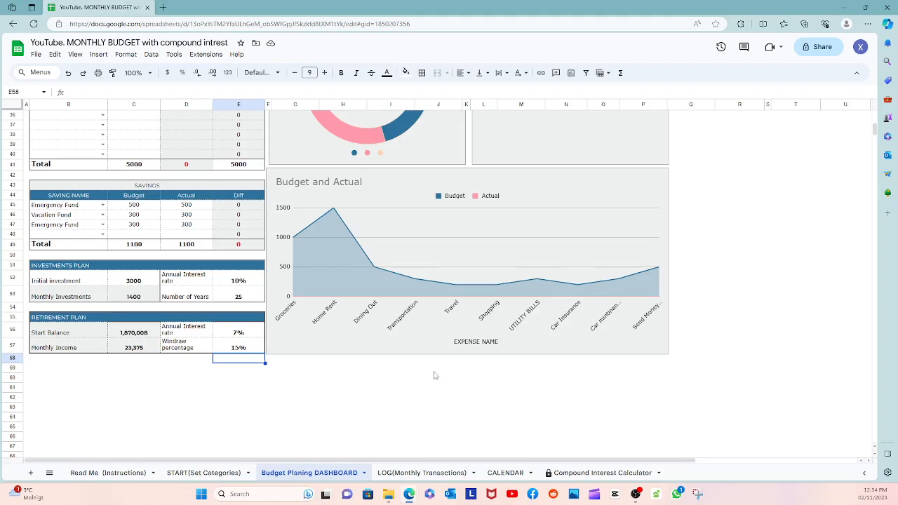
scroll(568, 309, up, 10)
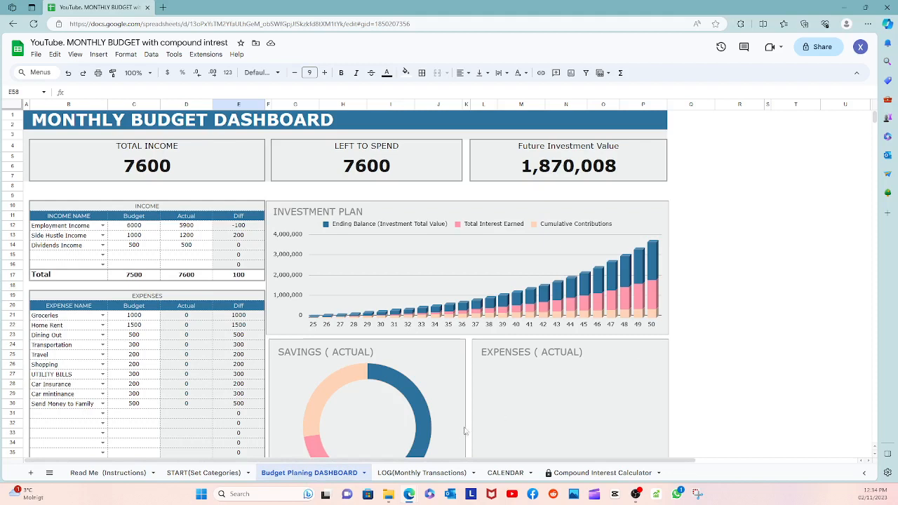
click(403, 477)
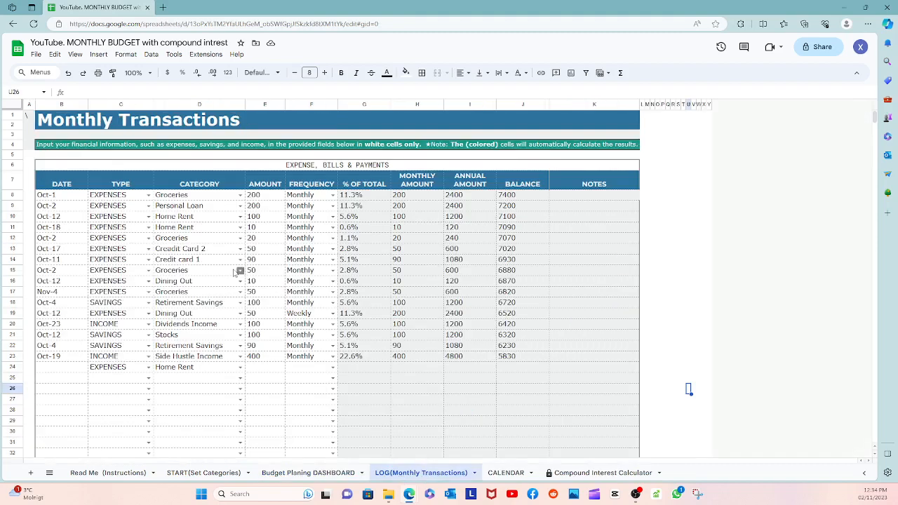
double_click(67, 379)
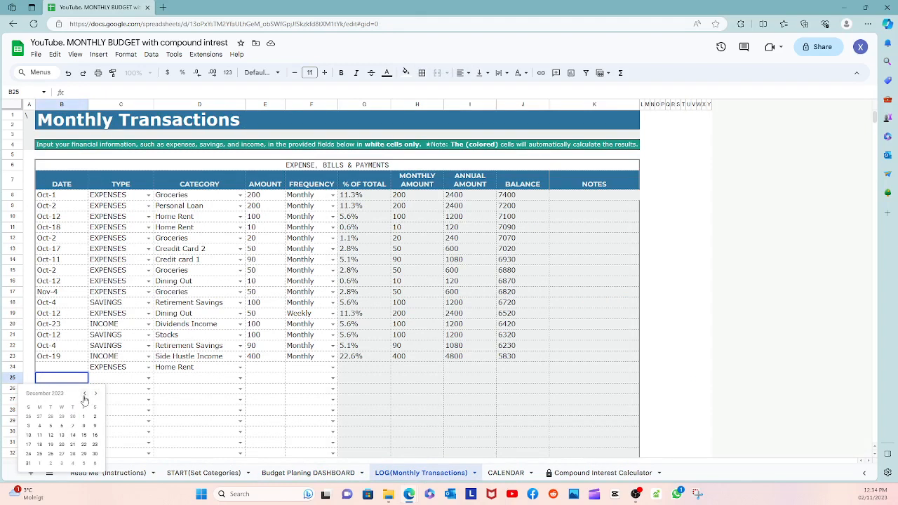
click(83, 435)
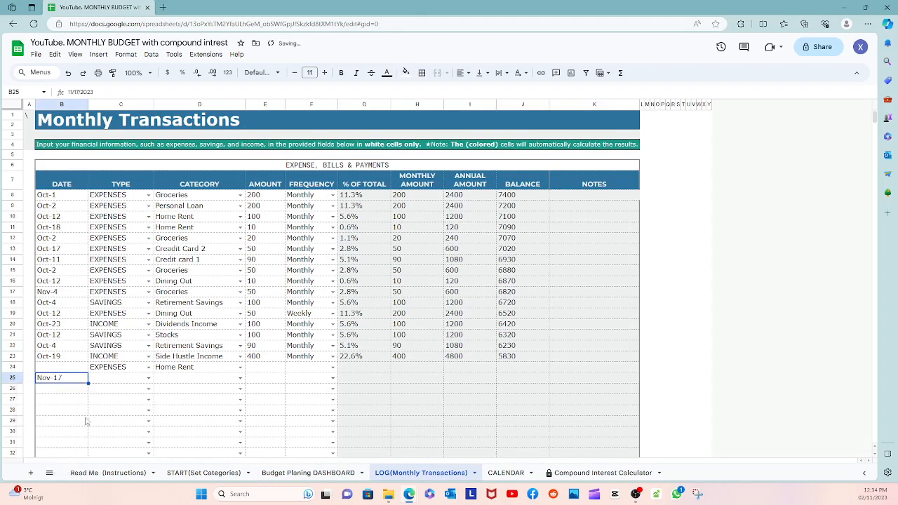
Fill row 25 with type EXPENSES, category Groceries, amount 100 and frequency Monthly.
click(148, 379)
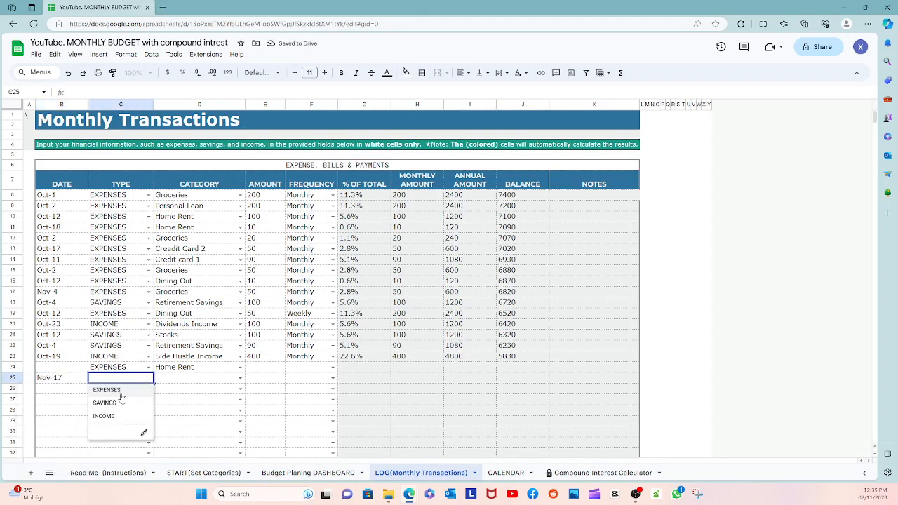
click(116, 390)
click(240, 379)
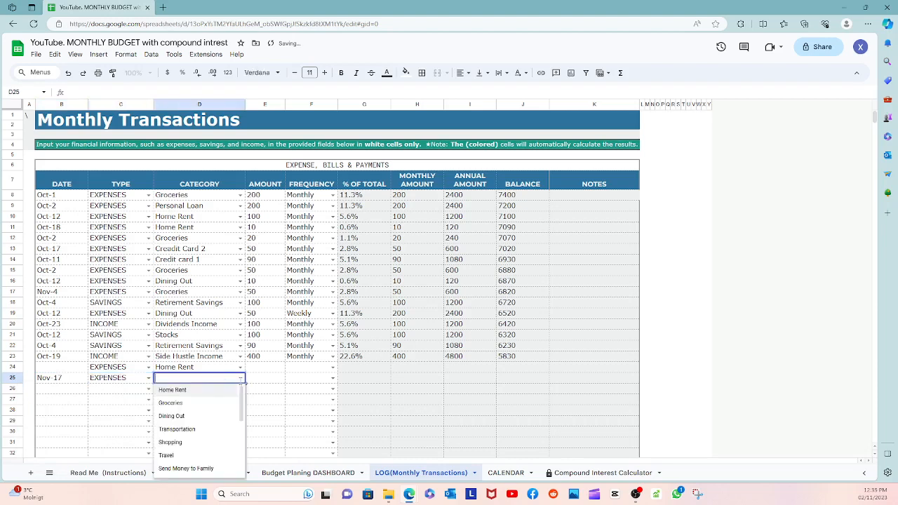
click(172, 404)
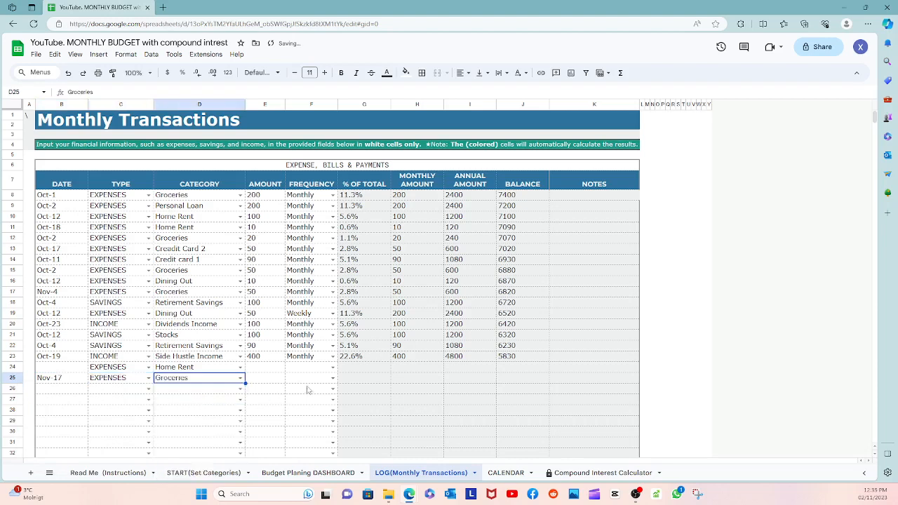
click(266, 379)
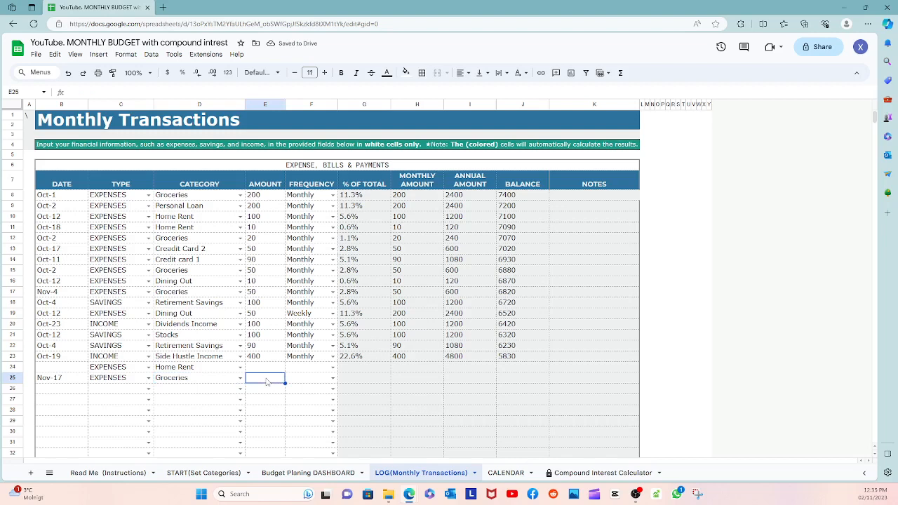
text(100)
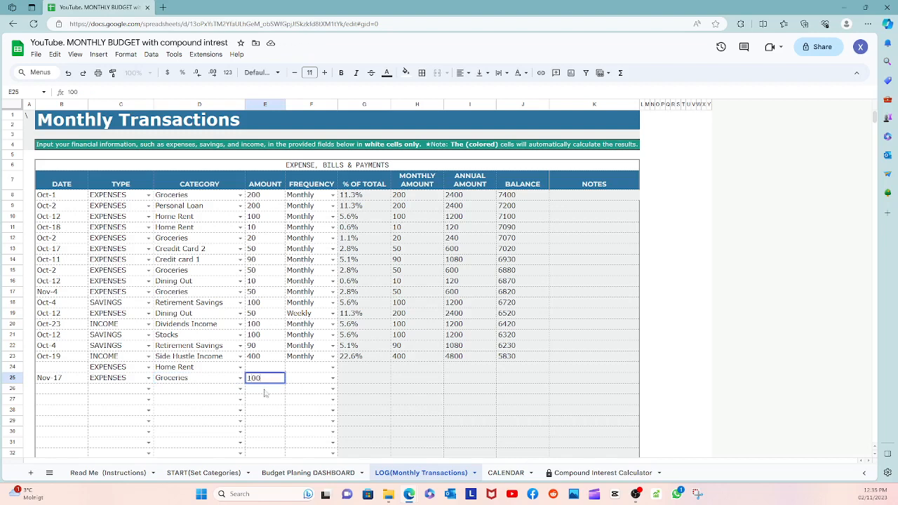
click(265, 400)
click(333, 378)
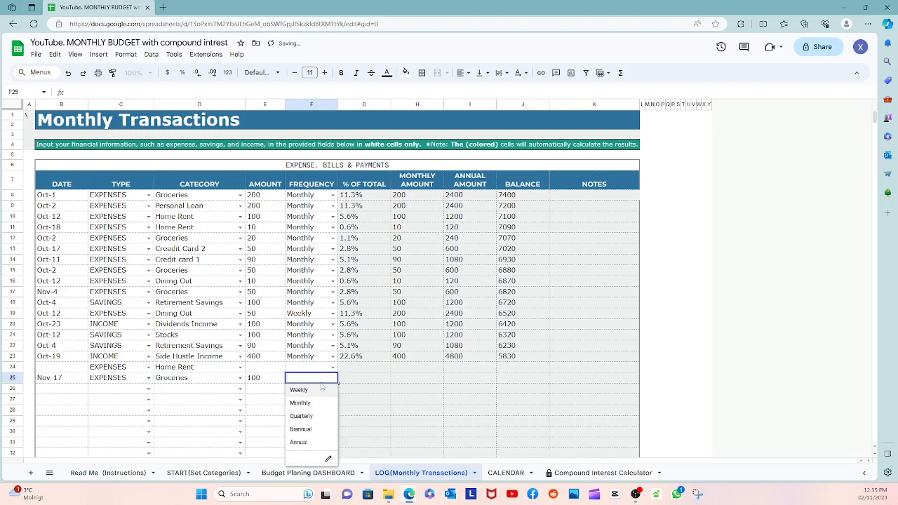
click(300, 403)
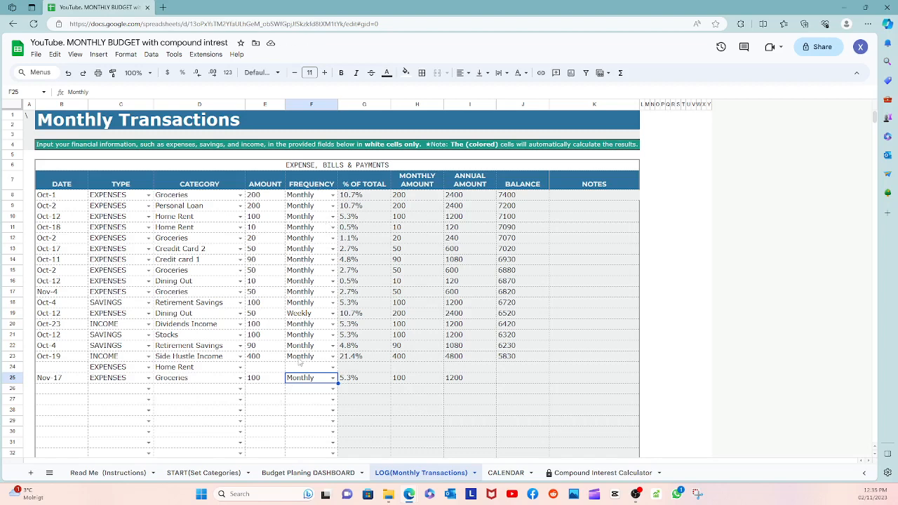
Start a transaction in row 26 with type EXPENSES and category Car Insurance.
click(148, 388)
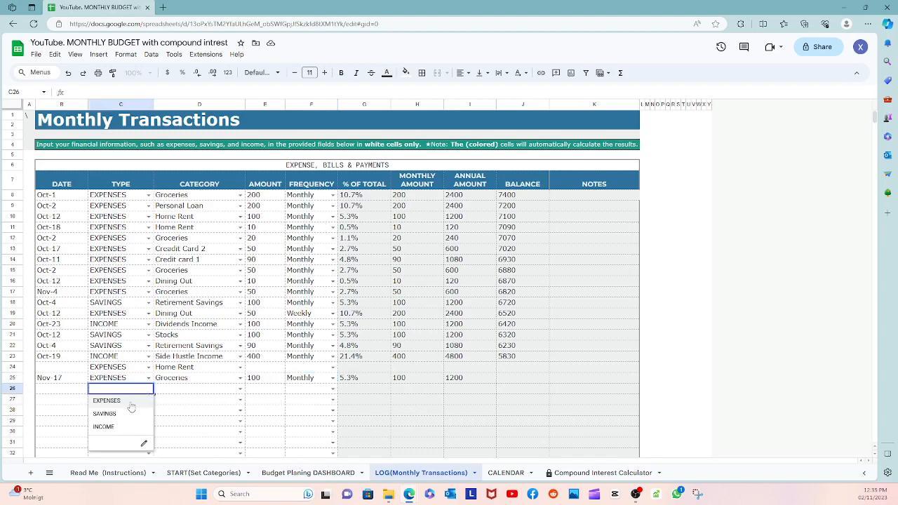
click(131, 404)
click(240, 388)
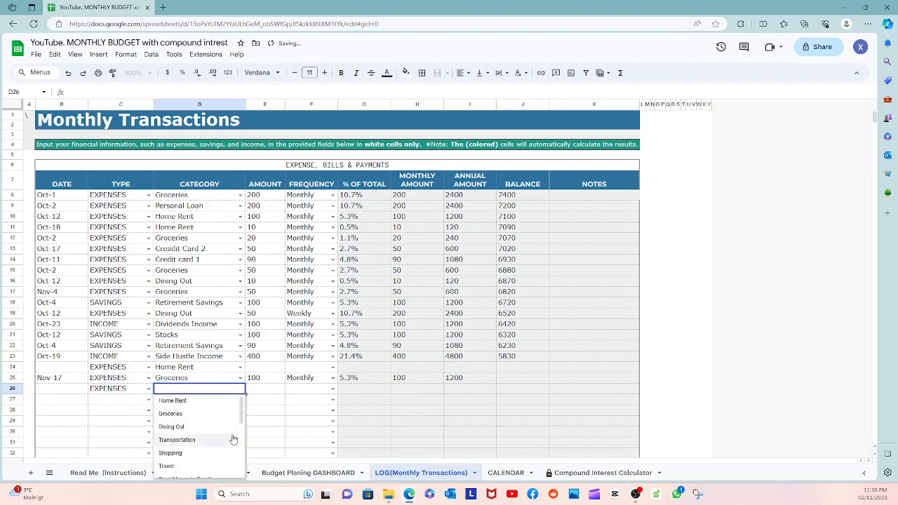
scroll(234, 439, down, 3)
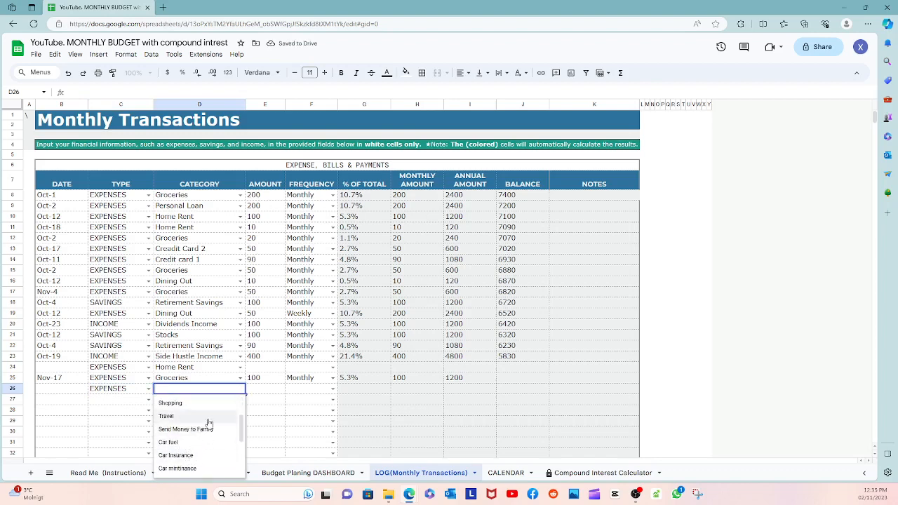
scroll(208, 424, down, 1)
click(189, 421)
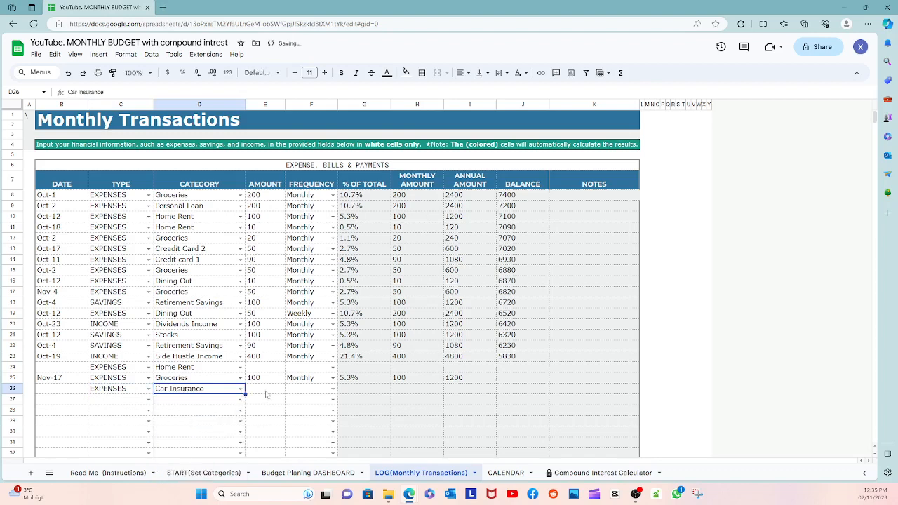
Give the Car Insurance transaction in row 26 an amount of 500 and an Annual frequency.
click(266, 395)
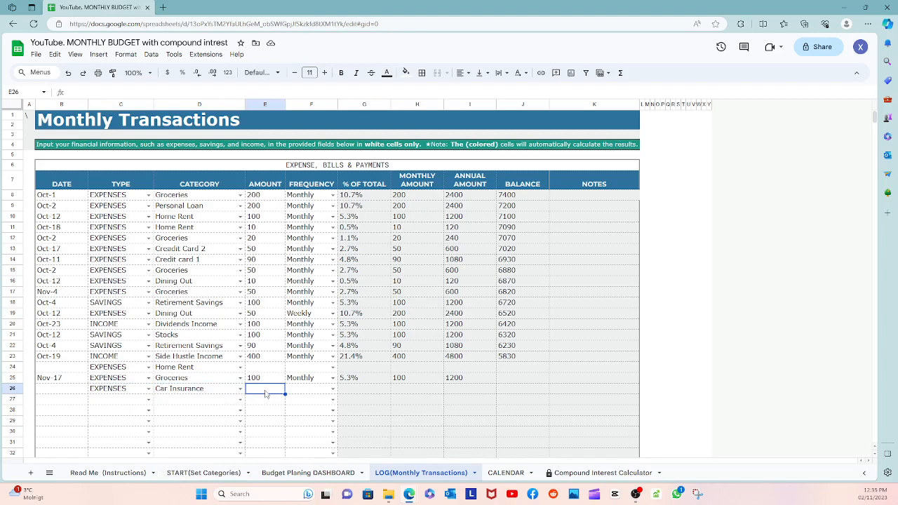
text(500)
click(333, 390)
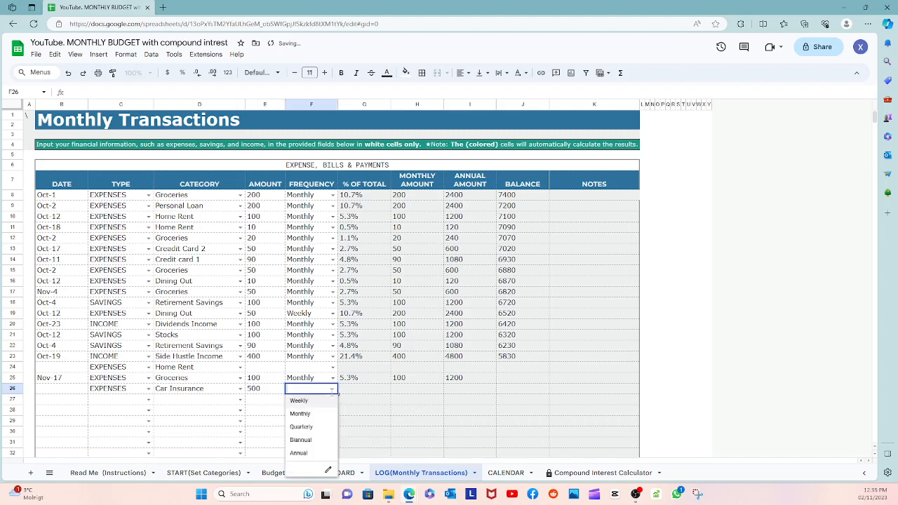
click(299, 453)
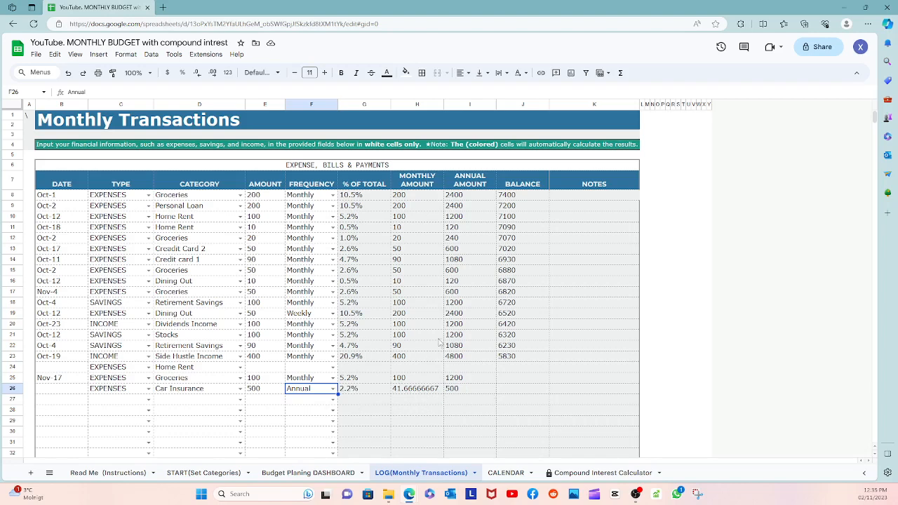
scroll(425, 287, down, 1)
scroll(422, 319, up, 1)
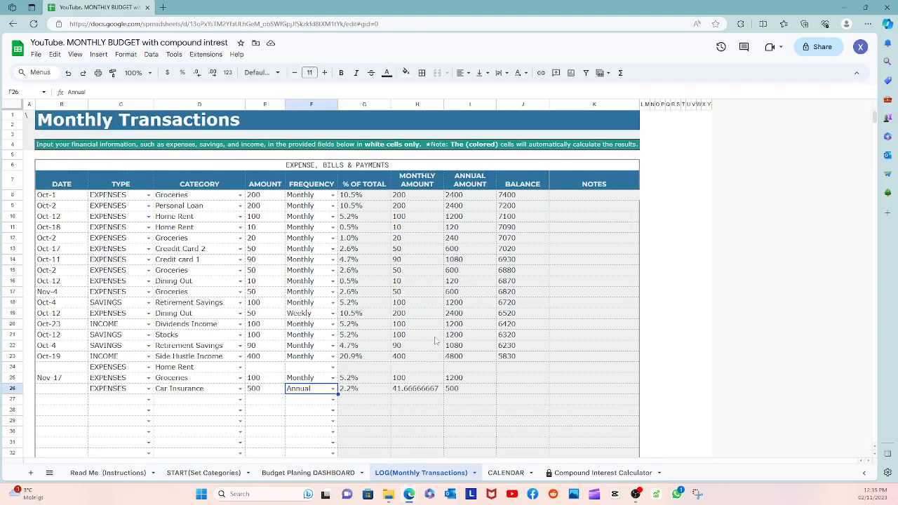
Review the Budget Planing DASHBOARD's summary cards, actual expense figures, and savings and expenses charts.
click(324, 473)
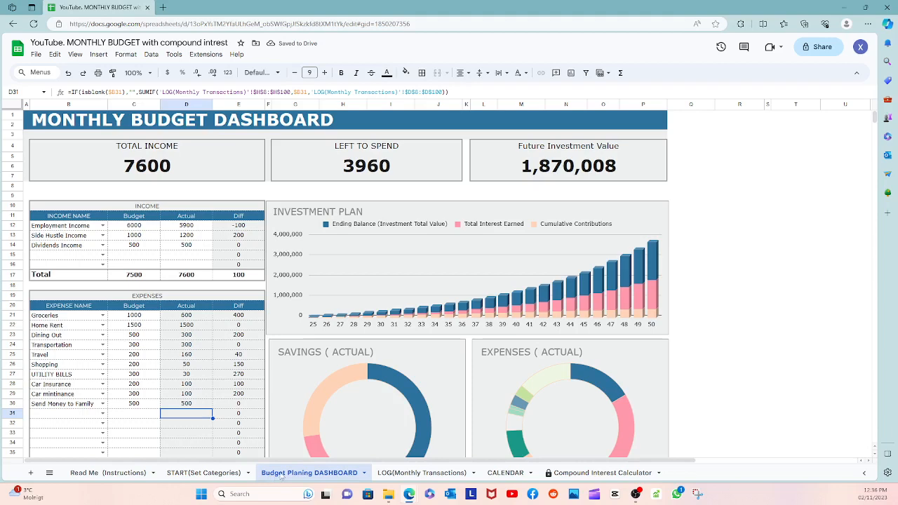
scroll(195, 322, down, 3)
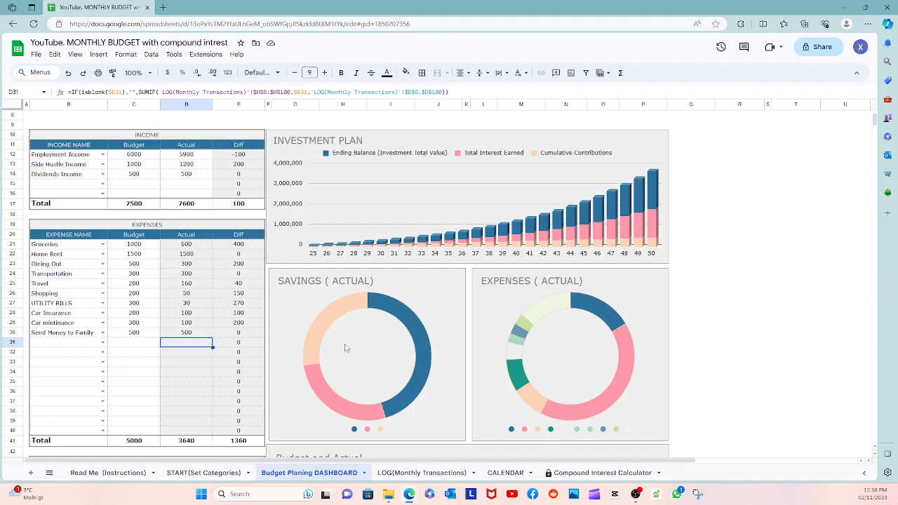
scroll(345, 348, up, 2)
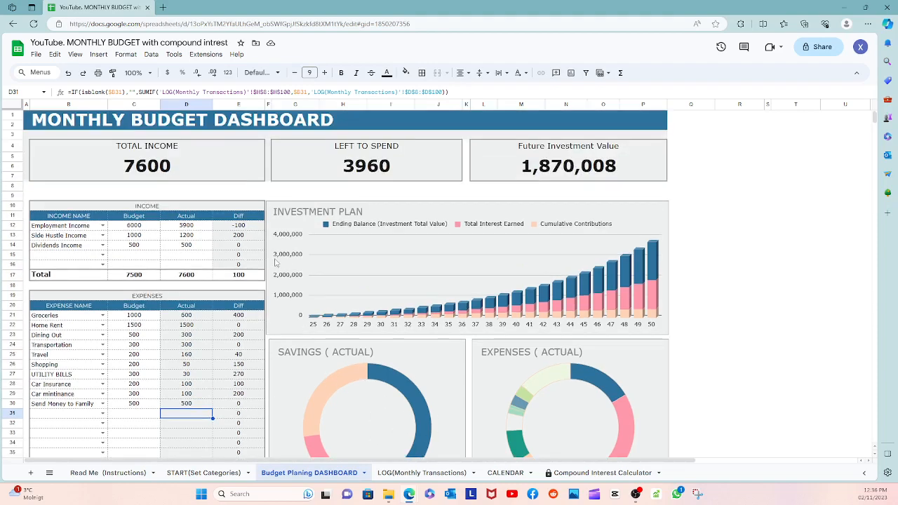
scroll(411, 330, down, 3)
scroll(414, 330, up, 3)
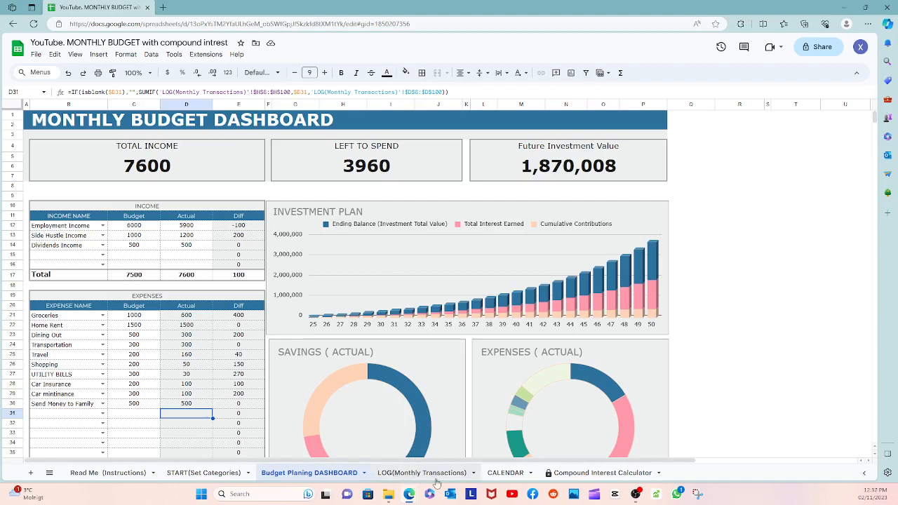
scroll(212, 343, down, 3)
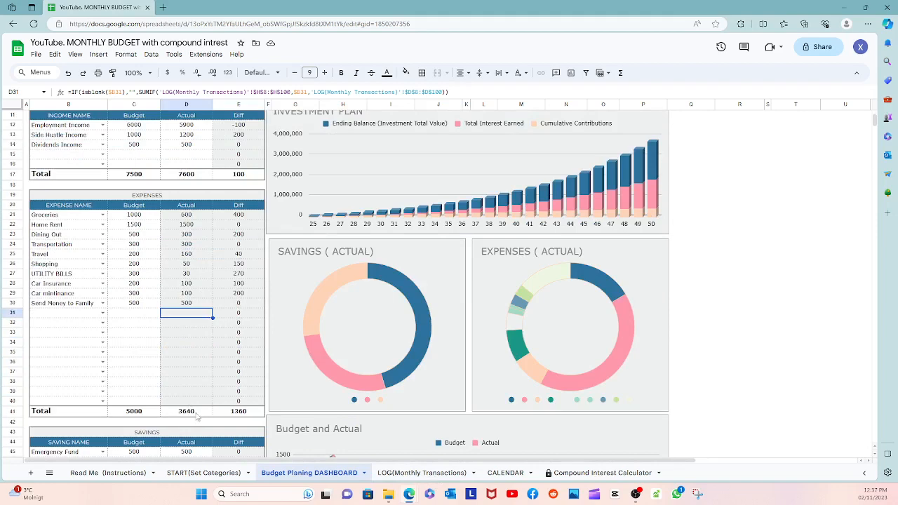
Check the dashboard's LEFT TO SPEND card, the income and expense tables, and the Investment Plan chart.
scroll(189, 413, up, 5)
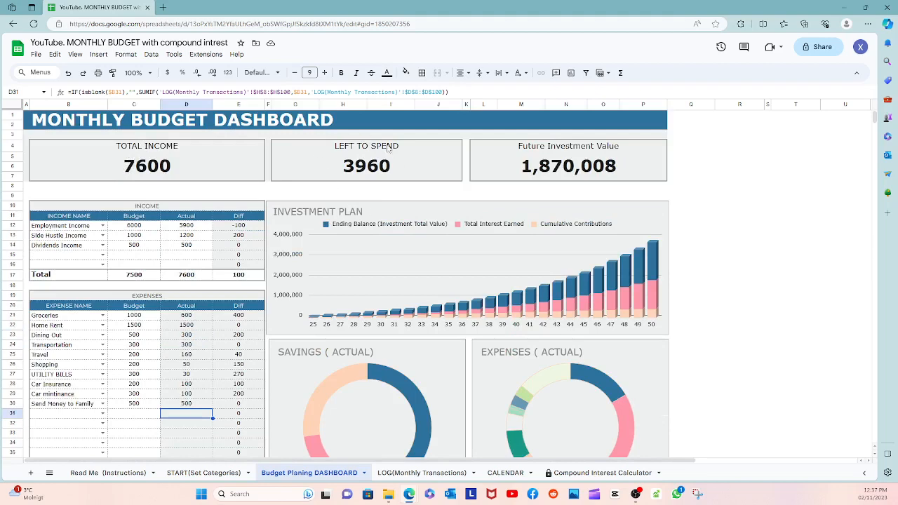
scroll(413, 212, down, 2)
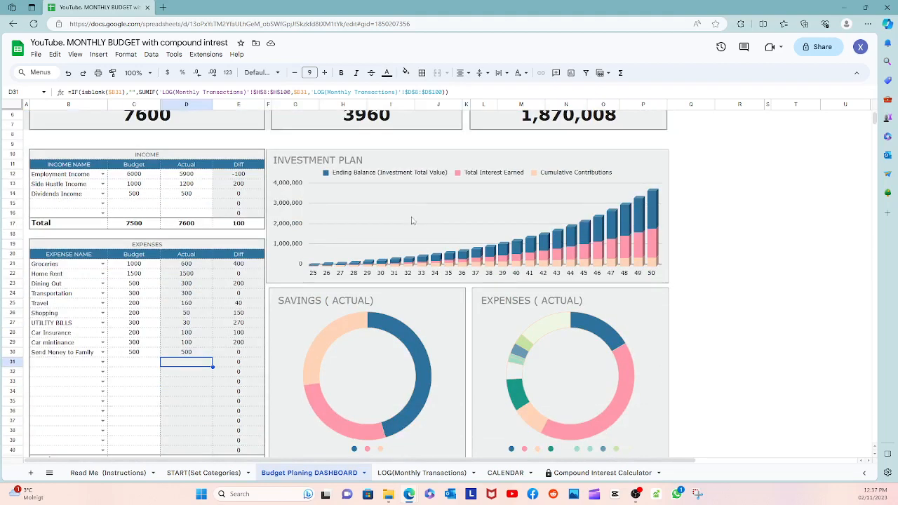
scroll(412, 220, down, 2)
scroll(391, 358, up, 1)
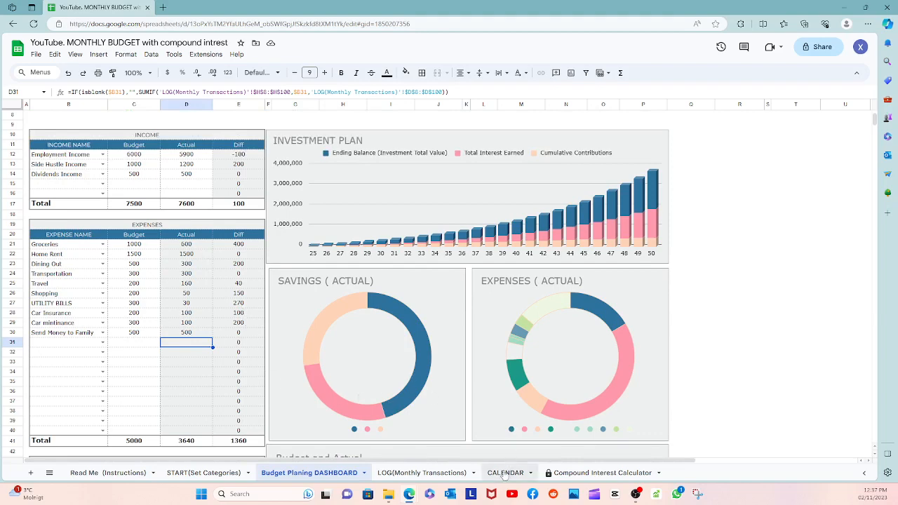
On the CALENDAR sheet, set the month selector to November 16, 2023 and look through that month's transactions.
click(506, 474)
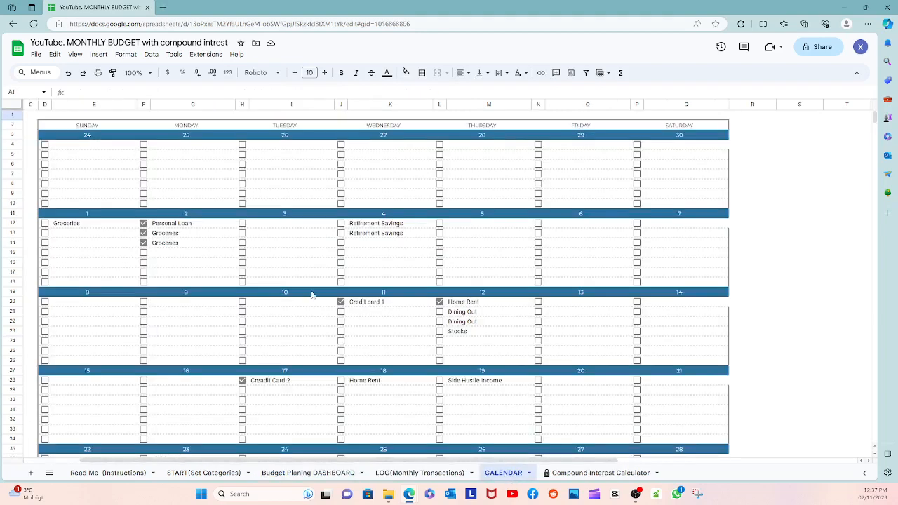
scroll(372, 441, left, 3)
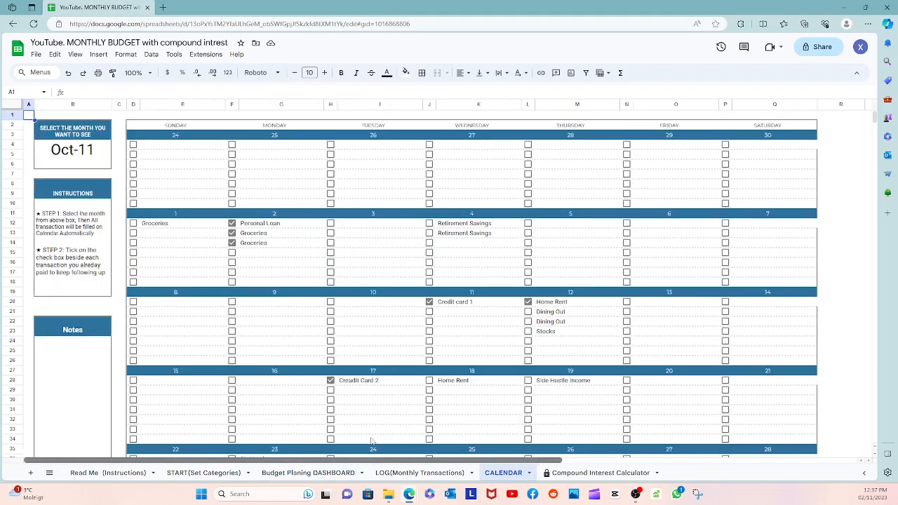
double_click(73, 151)
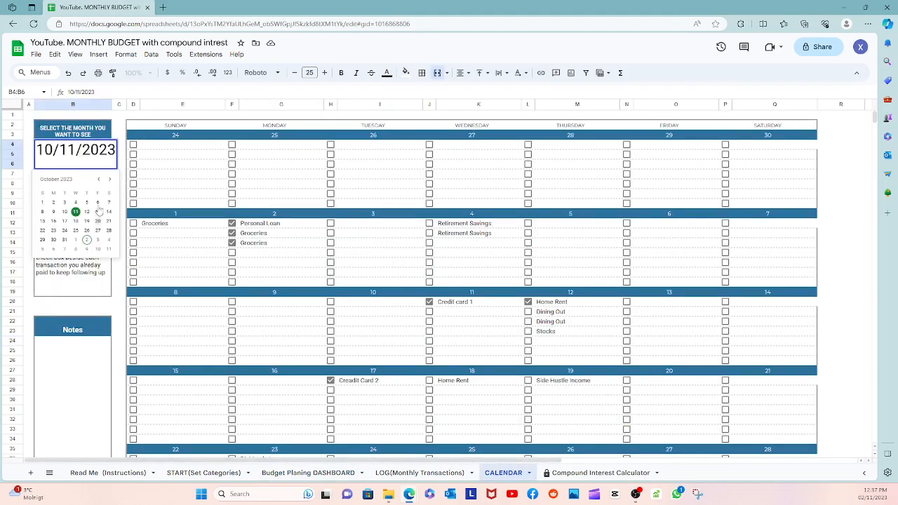
click(109, 179)
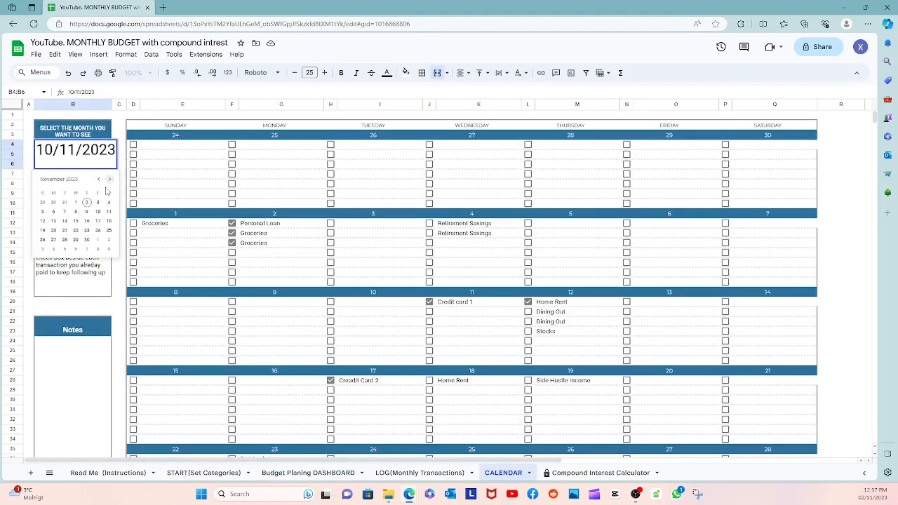
click(85, 222)
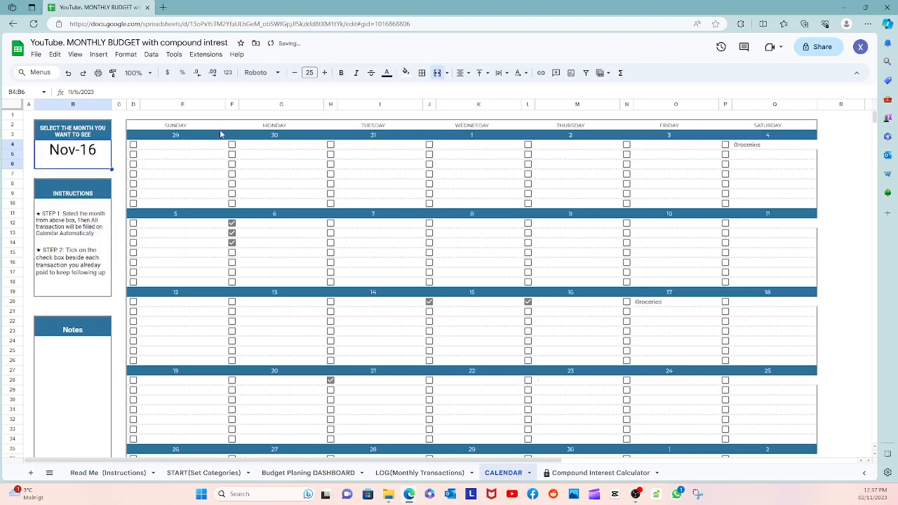
scroll(393, 405, down, 3)
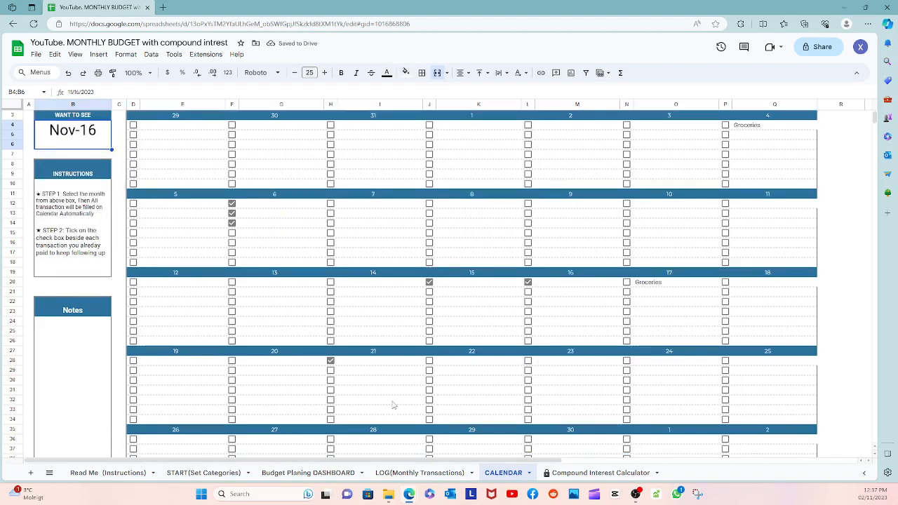
scroll(513, 272, down, 2)
scroll(540, 325, up, 5)
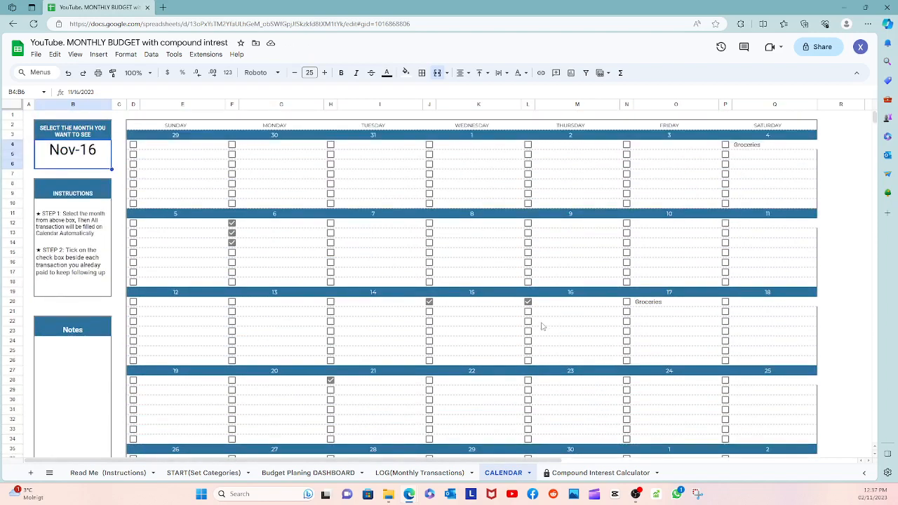
Set the calendar's month selector to October 16, 2023.
double_click(78, 154)
click(99, 179)
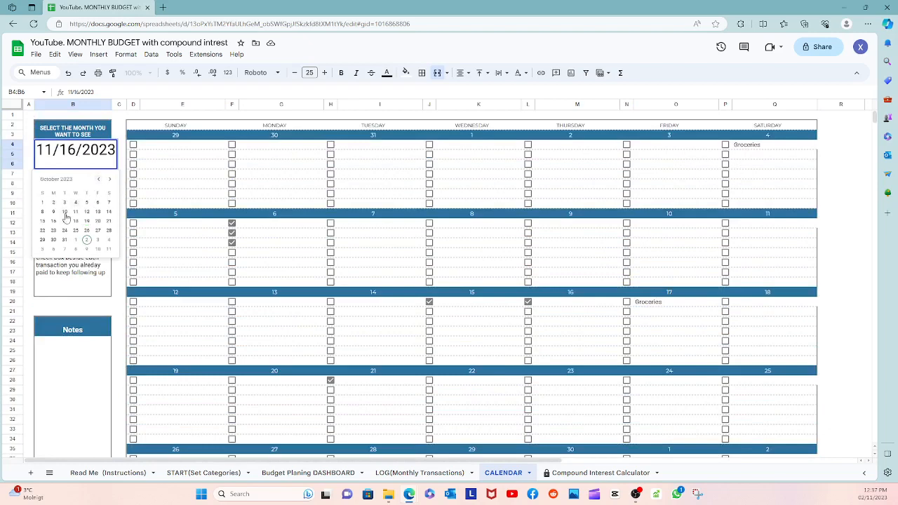
click(54, 220)
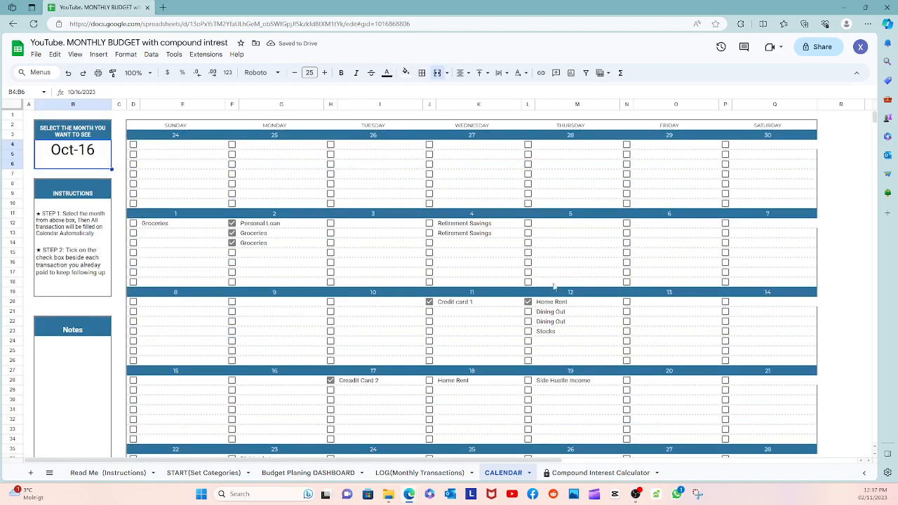
Mark the first Retirement Savings entry on October 4 and both Dining Out entries and Stocks on October 12 as paid.
click(429, 223)
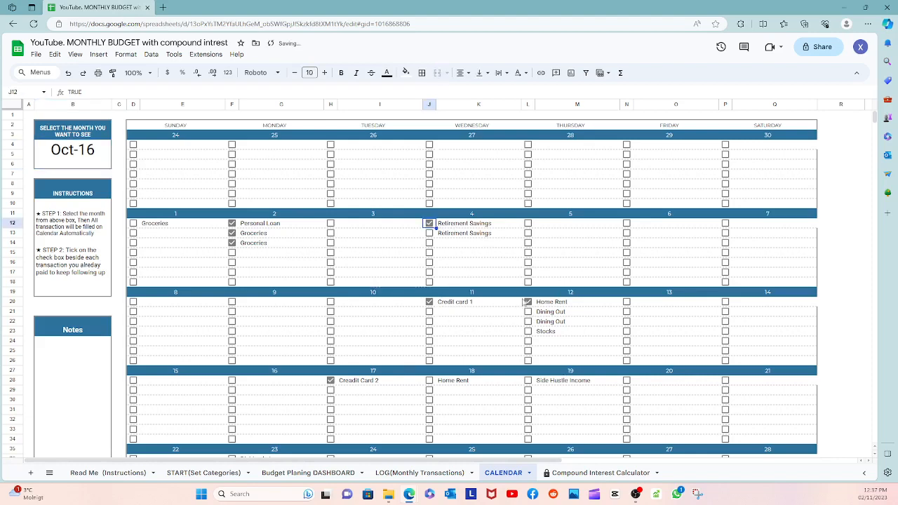
click(527, 312)
click(528, 321)
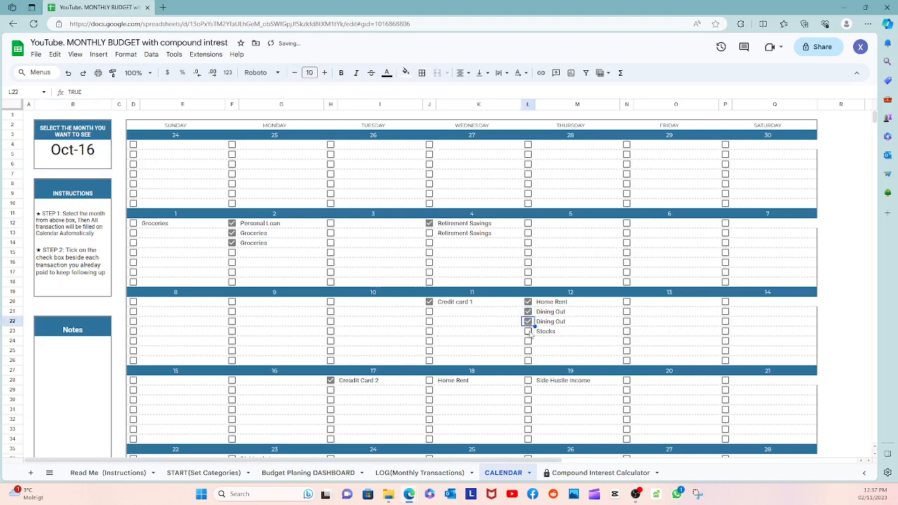
click(527, 332)
scroll(490, 305, down, 2)
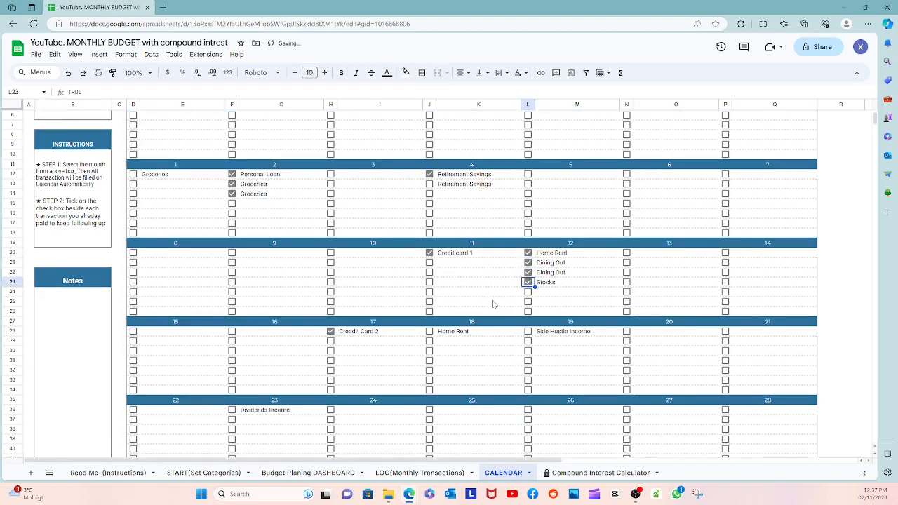
scroll(492, 304, up, 2)
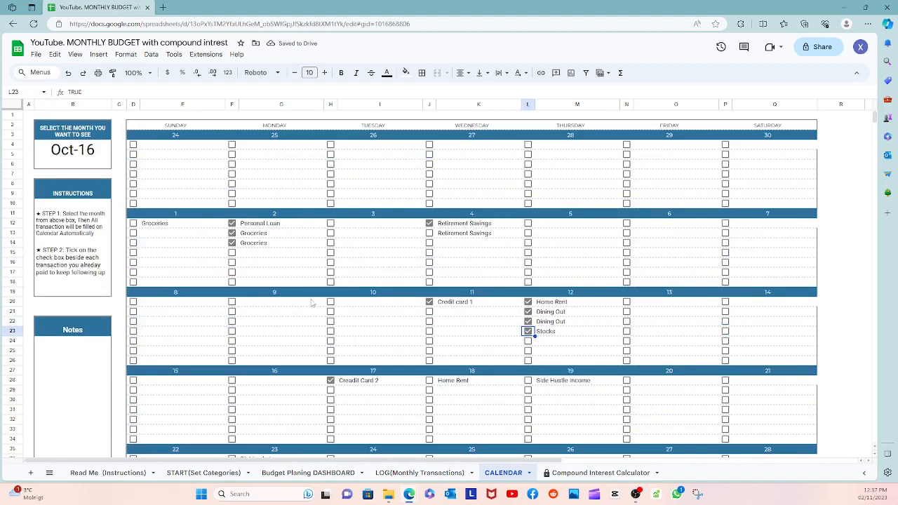